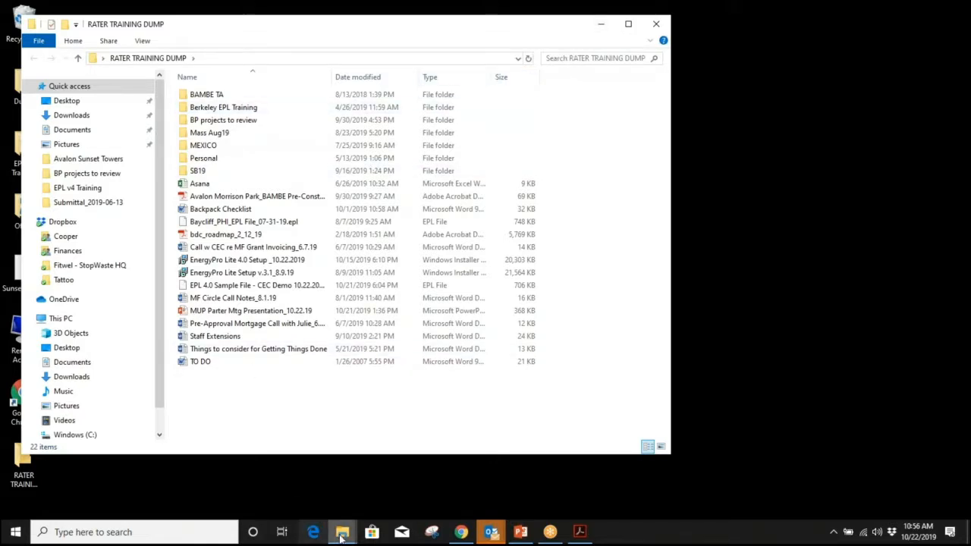
Step: Close the RATER TRAINING DUMP folder and launch the EnergyPro Lite v4 Setup_10.22.19 installer from the desktop's EPL v4 Training folder
{"action": "mouse_move", "coordinate": [345, 527]}
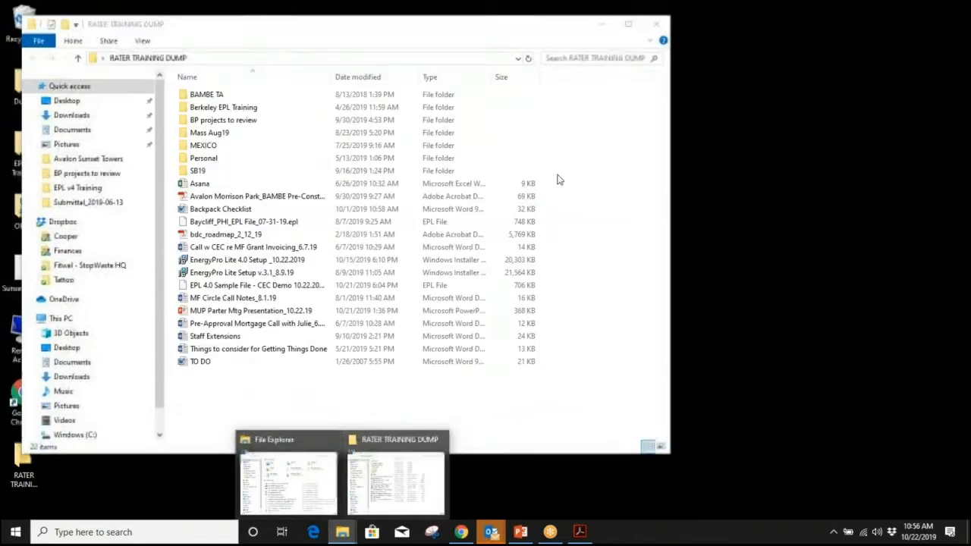
{"action": "left_click", "coordinate": [657, 23]}
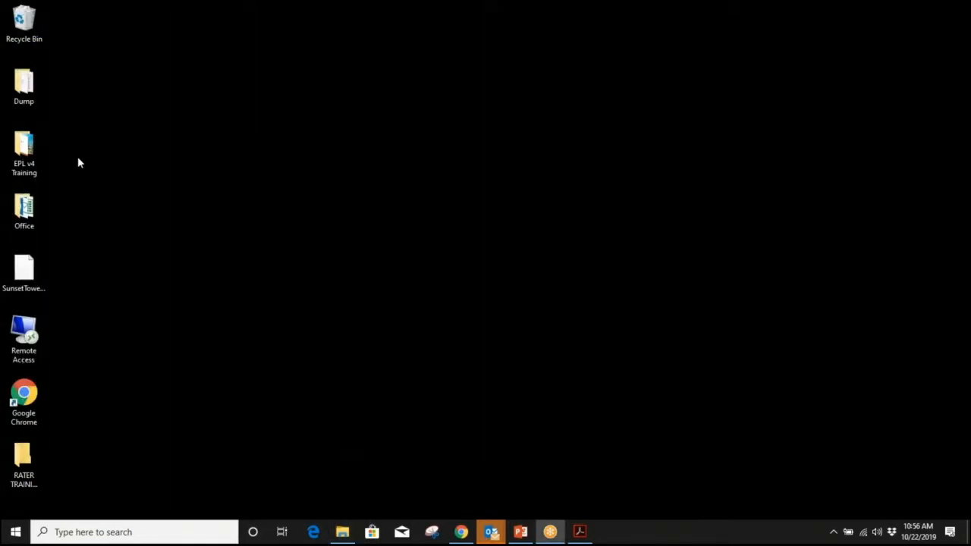
{"action": "double_click", "coordinate": [39, 157]}
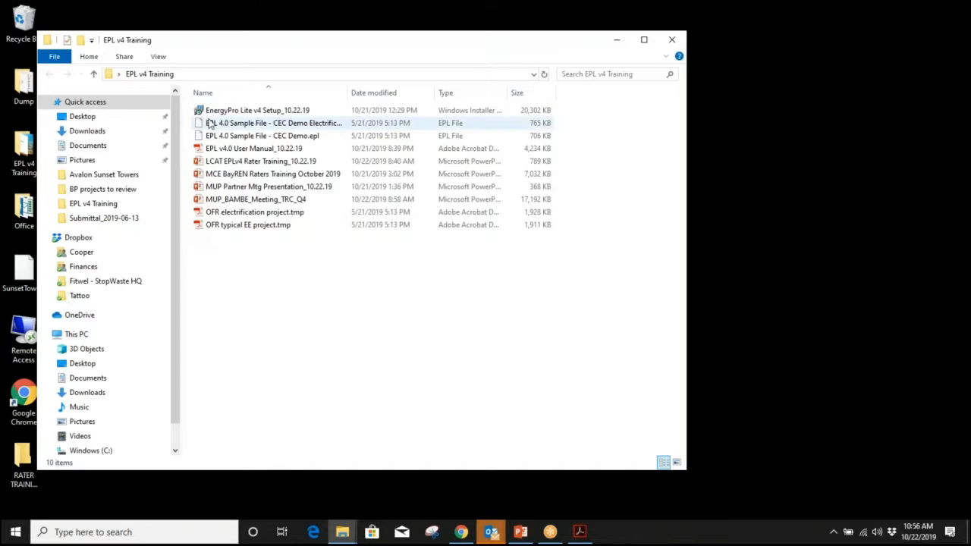
{"action": "double_click", "coordinate": [212, 110]}
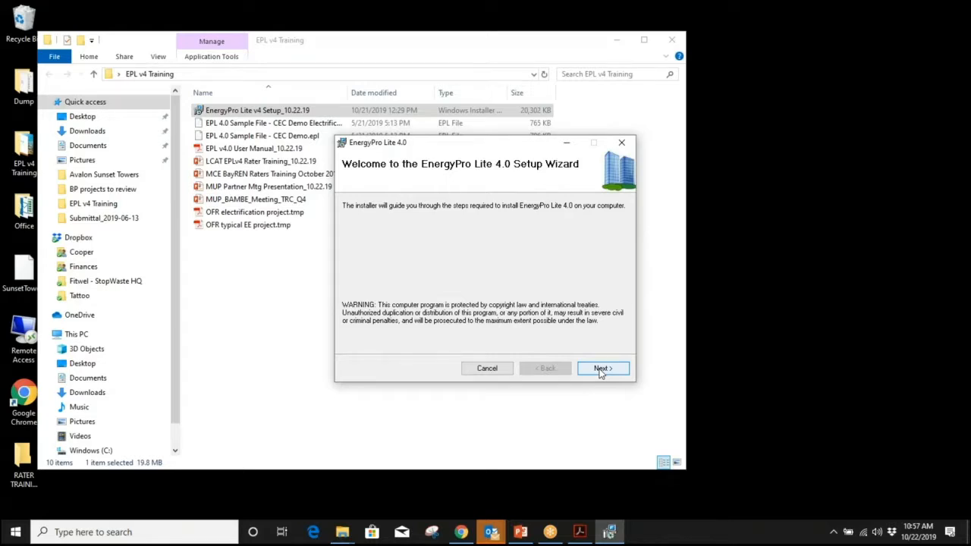
{"action": "left_click", "coordinate": [957, 384]}
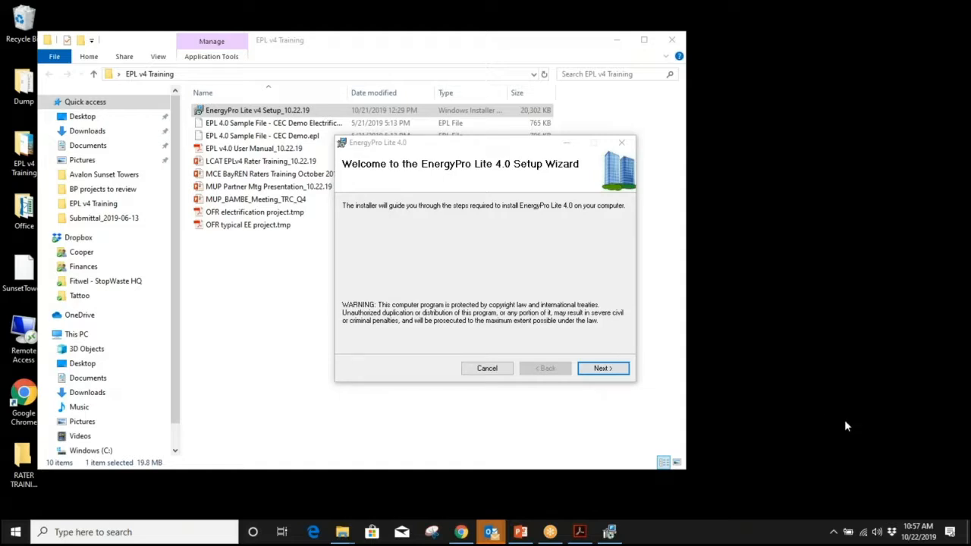
Step: Proceed past the setup welcome page, read through the license agreement to its end and accept it
{"action": "left_click", "coordinate": [598, 370]}
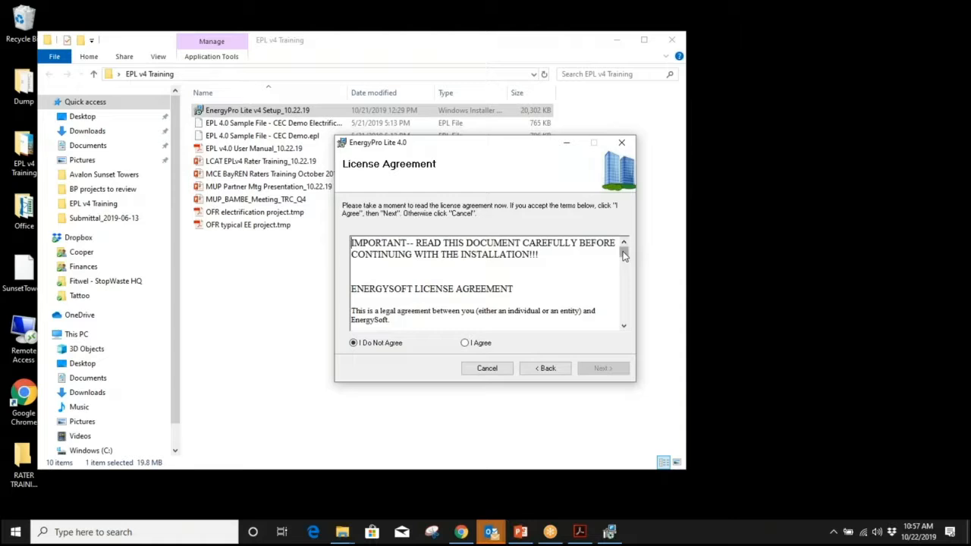
{"action": "scroll", "coordinate": [623, 256], "scroll_direction": "down", "scroll_amount": 1}
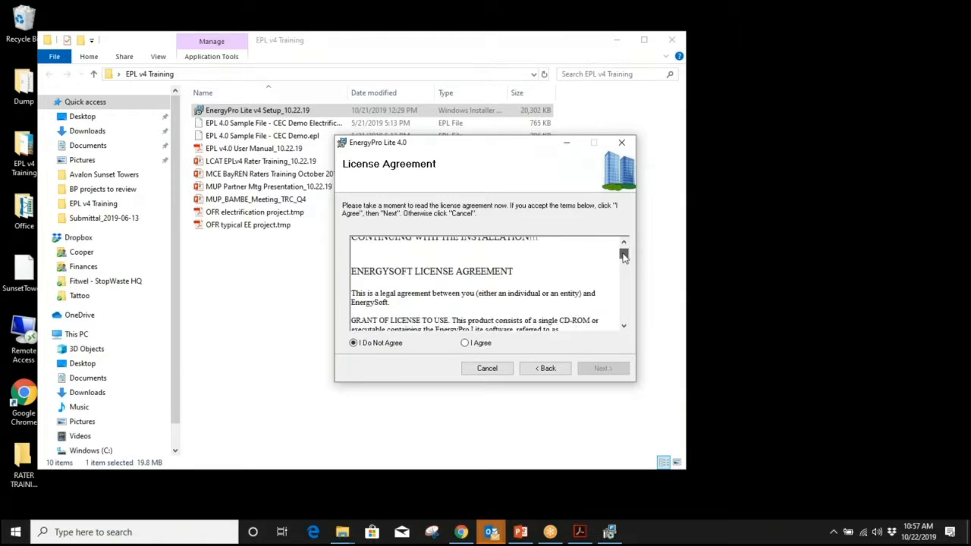
{"action": "scroll", "coordinate": [624, 255], "scroll_direction": "down", "scroll_amount": 1}
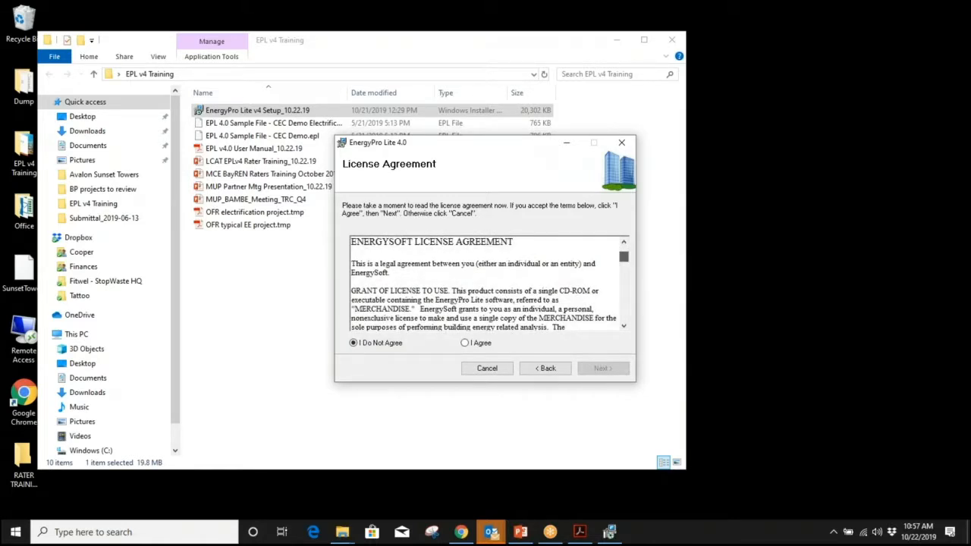
{"action": "left_click_drag", "start_coordinate": [623, 256], "coordinate": [623, 324]}
{"action": "left_click", "coordinate": [464, 343]}
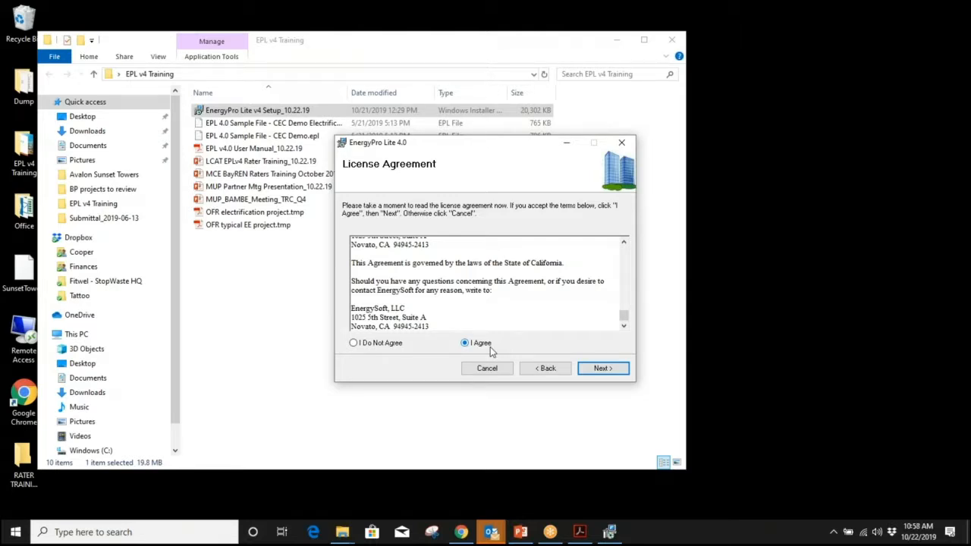
{"action": "left_click", "coordinate": [601, 368]}
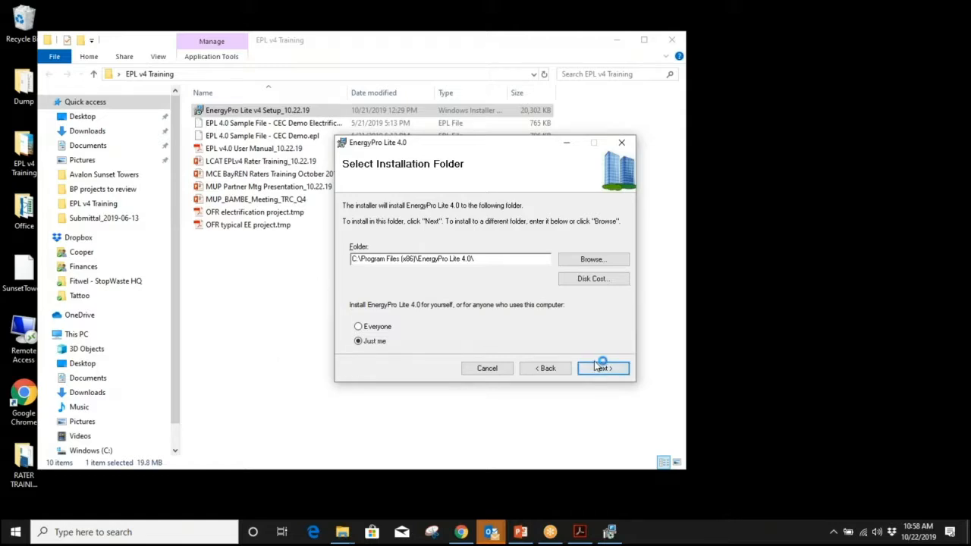
Step: Install EnergyPro Lite 4.0 for everyone in the default folder and close the setup wizard
{"action": "left_click", "coordinate": [376, 327]}
{"action": "left_click", "coordinate": [602, 369]}
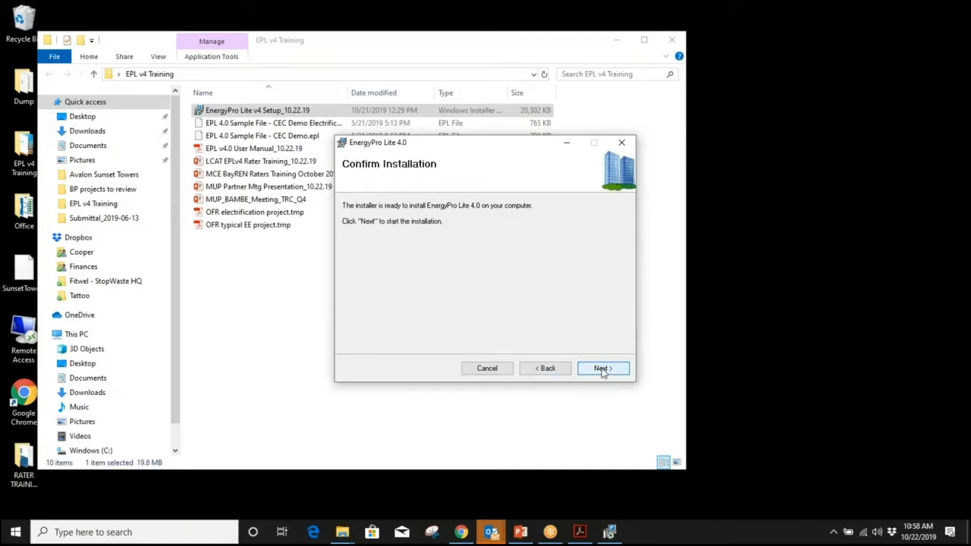
{"action": "left_click", "coordinate": [601, 369]}
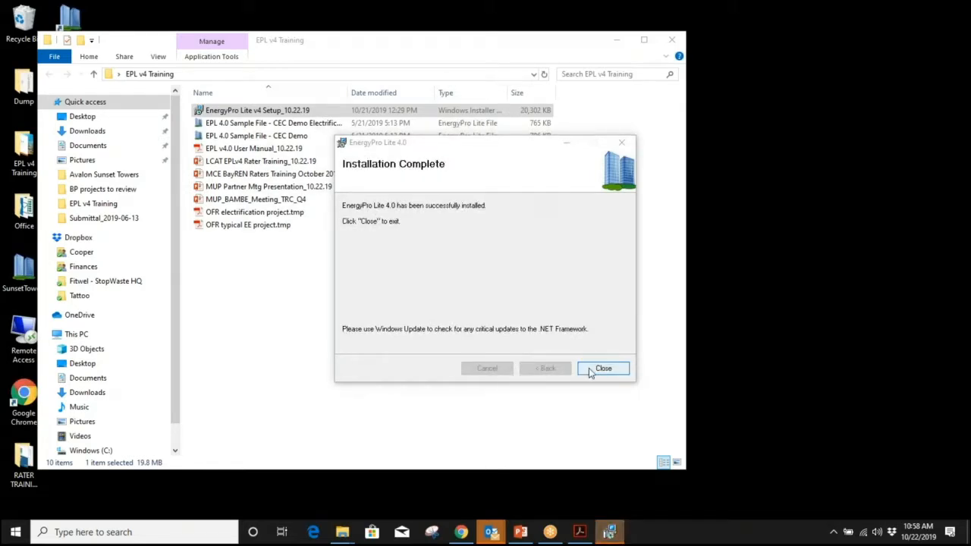
{"action": "left_click", "coordinate": [585, 367]}
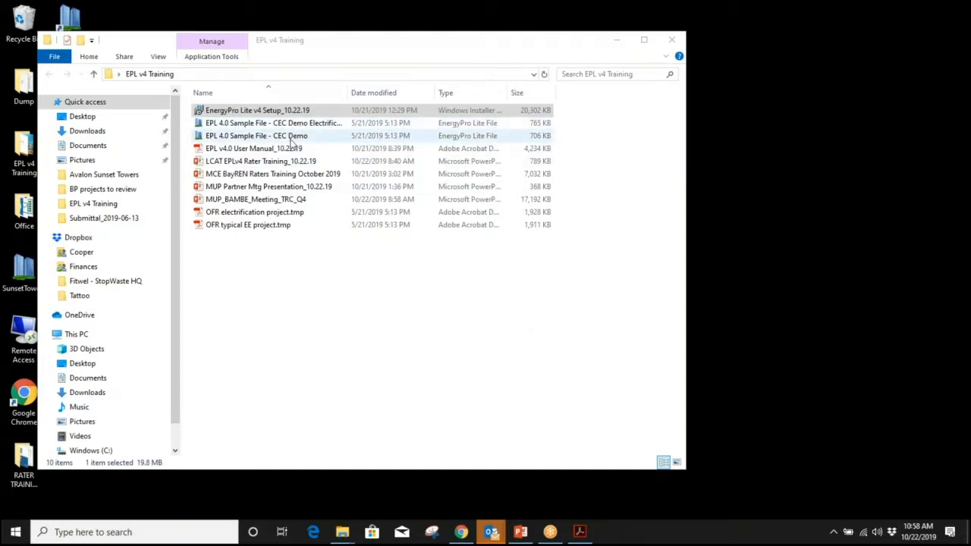
Step: Open the sample file EPL 4.0 Sample File - CEC Demo and enlarge its window to fill most of the screen
{"action": "left_click", "coordinate": [291, 143]}
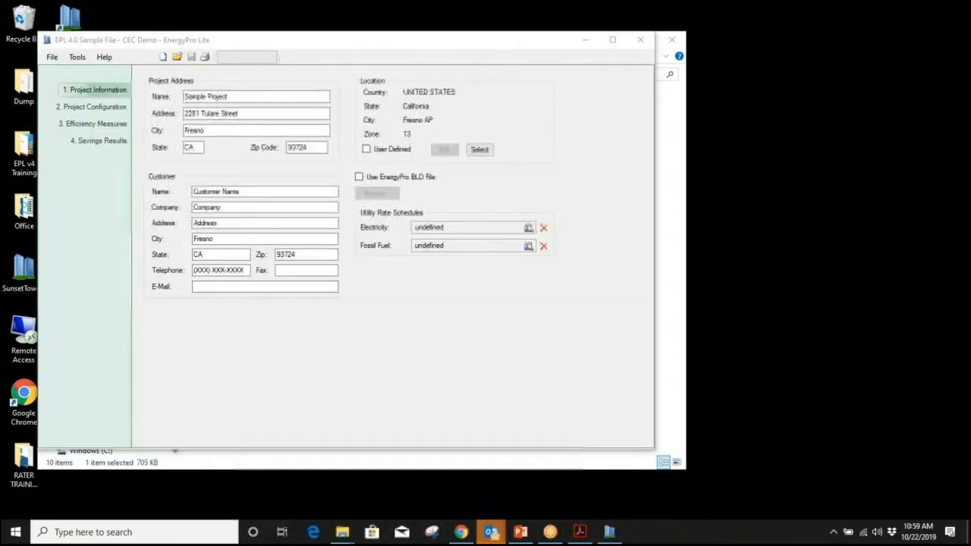
{"action": "left_click_drag", "start_coordinate": [509, 38], "coordinate": [467, 12]}
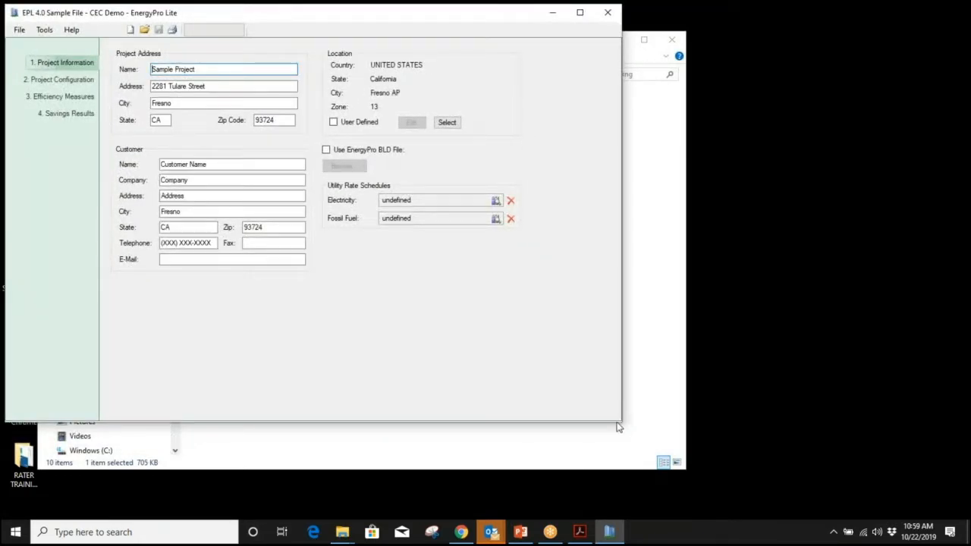
{"action": "left_click_drag", "start_coordinate": [623, 415], "coordinate": [778, 408]}
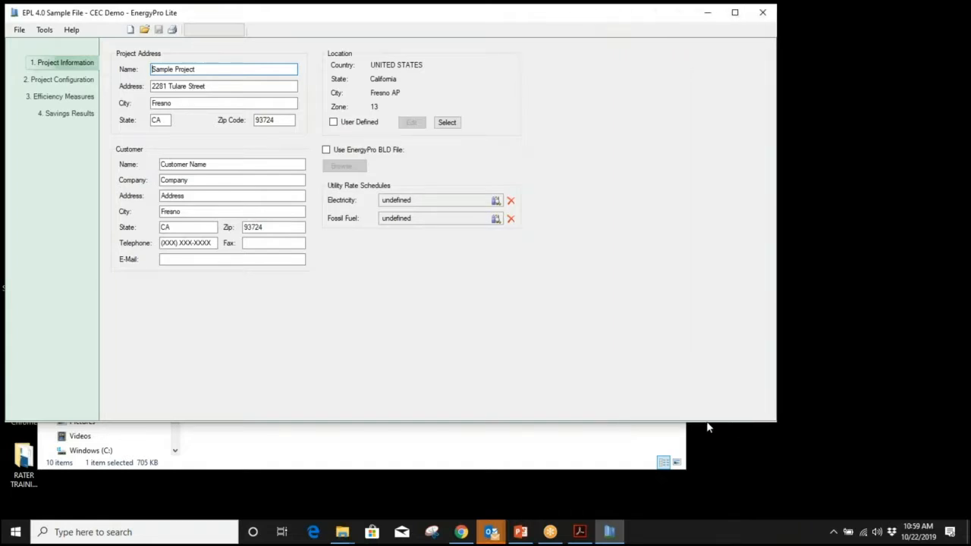
{"action": "left_click_drag", "start_coordinate": [722, 422], "coordinate": [729, 511]}
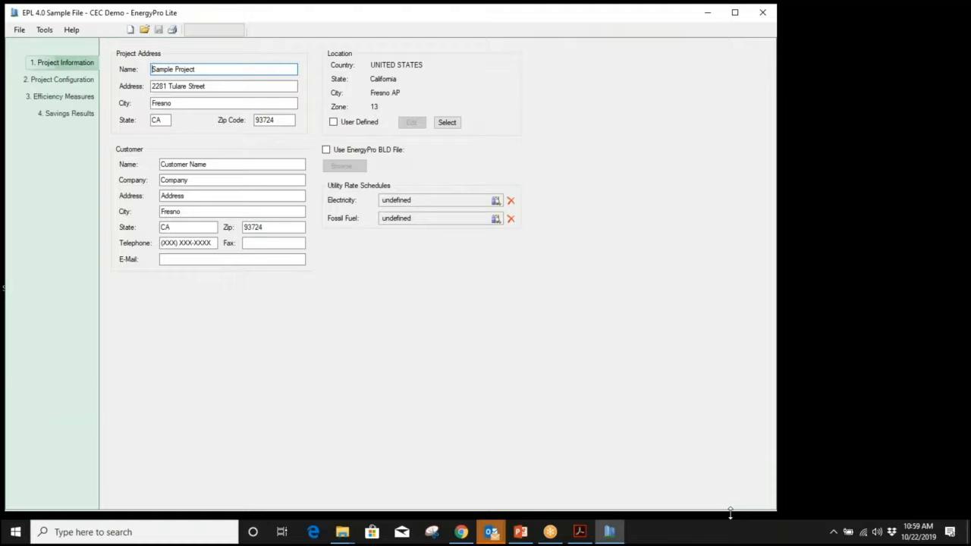
{"action": "left_click", "coordinate": [811, 396]}
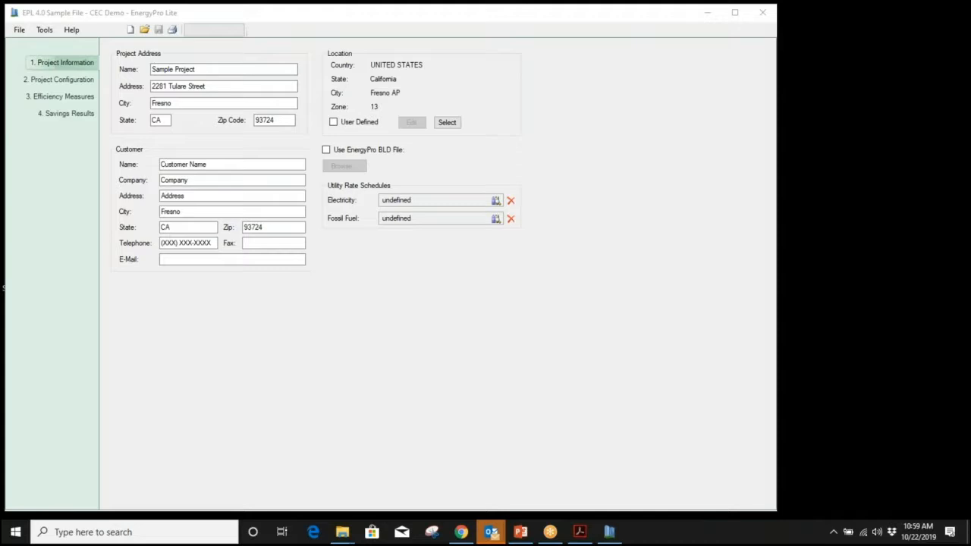
{"action": "left_click", "coordinate": [394, 316]}
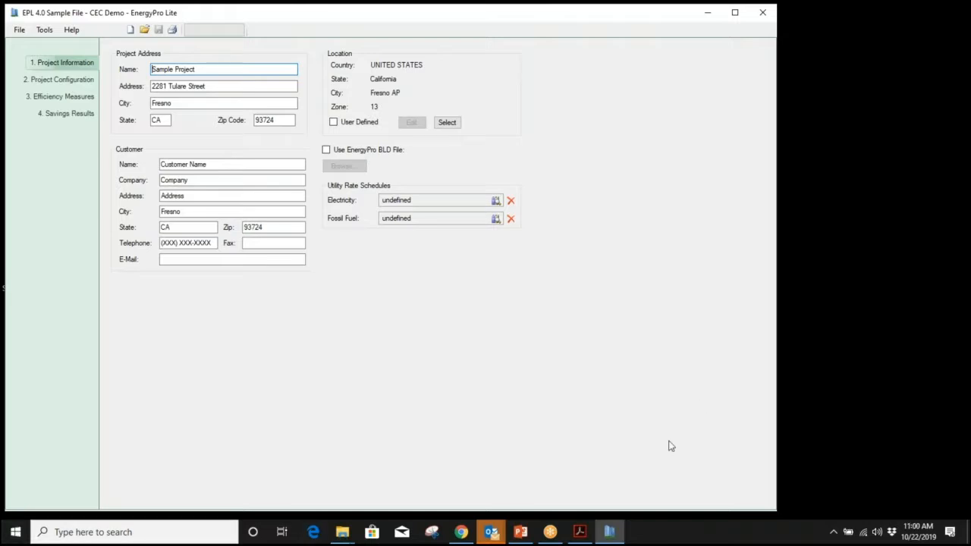
{"action": "left_click", "coordinate": [811, 324]}
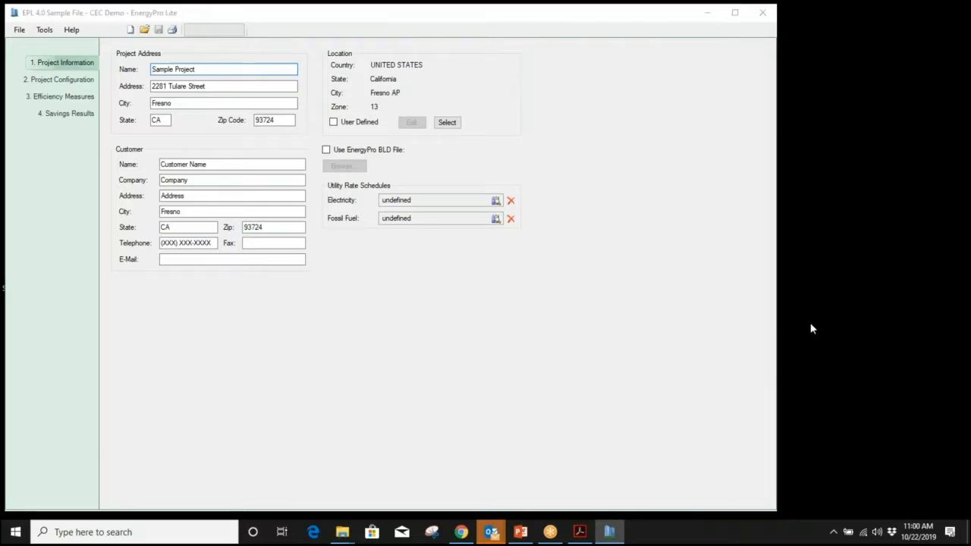
{"action": "left_click", "coordinate": [14, 532]}
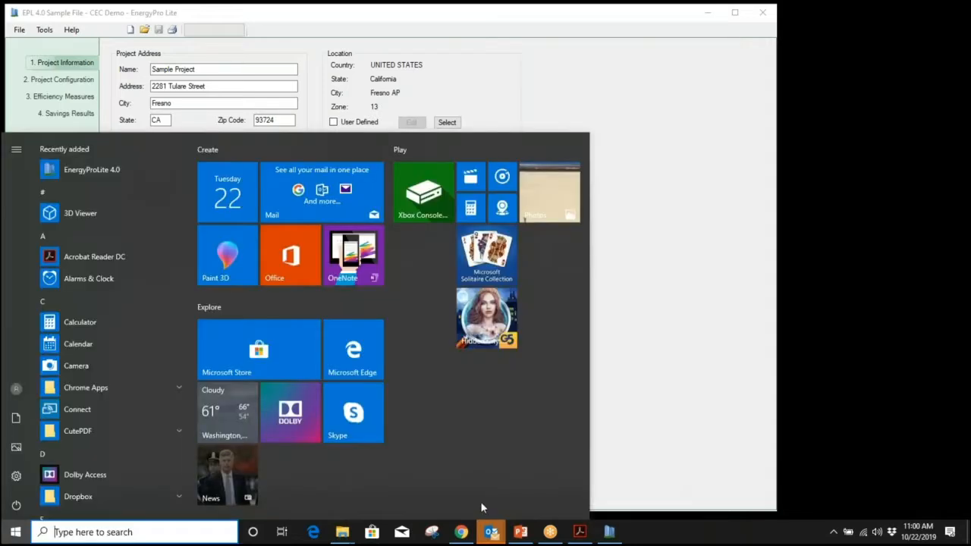
{"action": "left_click", "coordinate": [286, 456]}
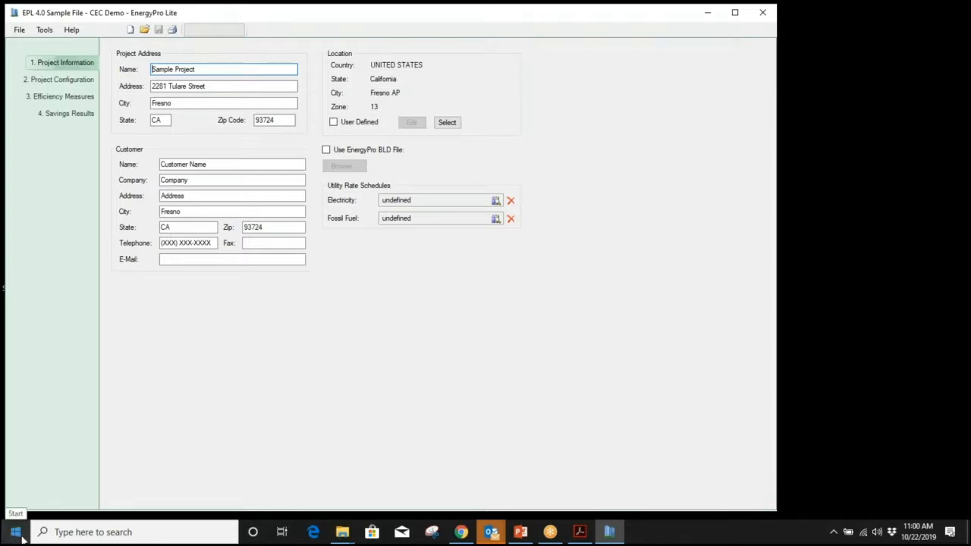
Step: Search Windows for the display settings, set the scaling of text, apps and other items to 125%, and return to EnergyPro Lite
{"action": "left_click", "coordinate": [117, 533]}
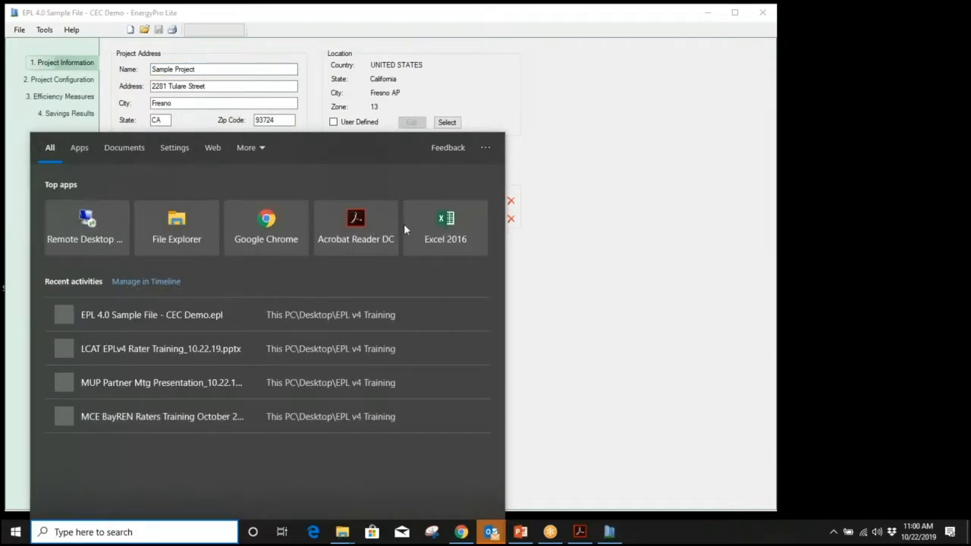
{"action": "type", "text": "dis"}
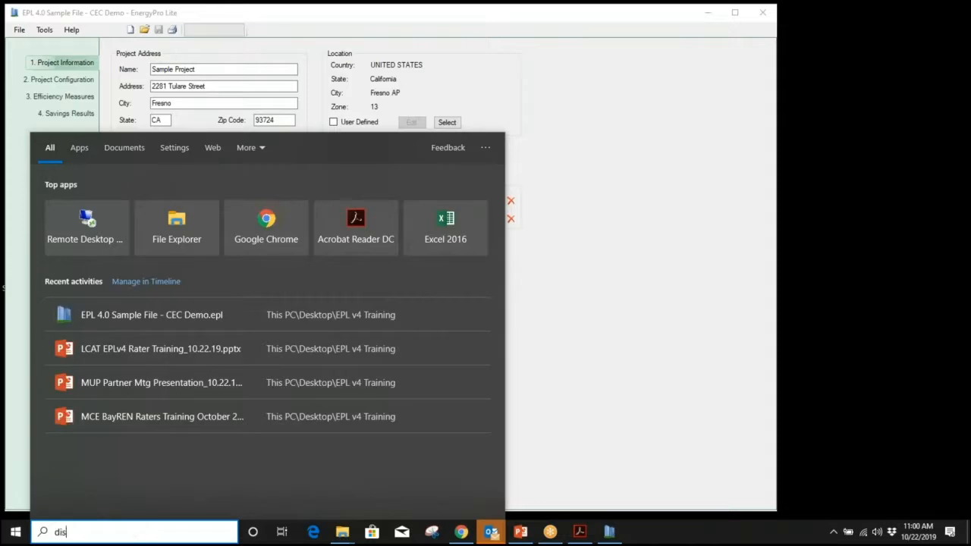
{"action": "type", "text": "play"}
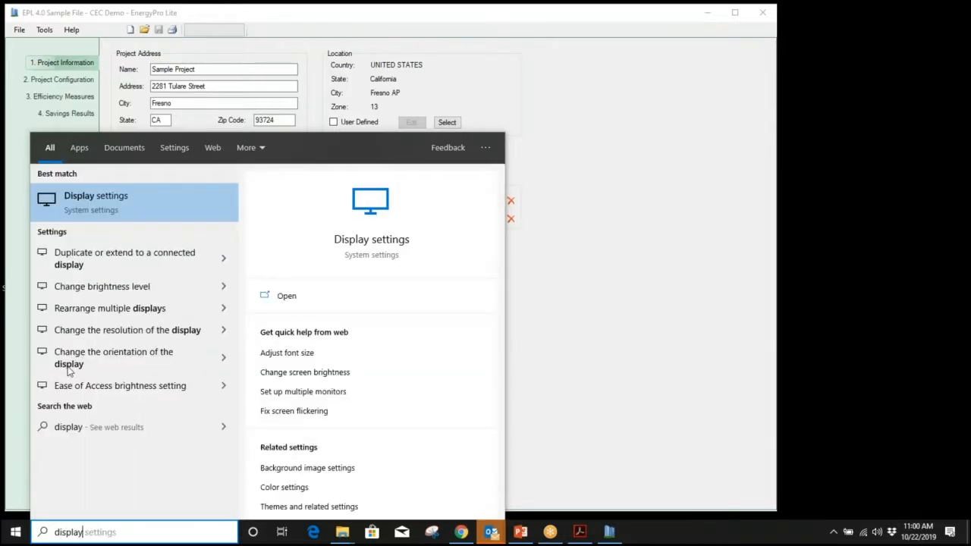
{"action": "left_click", "coordinate": [150, 195]}
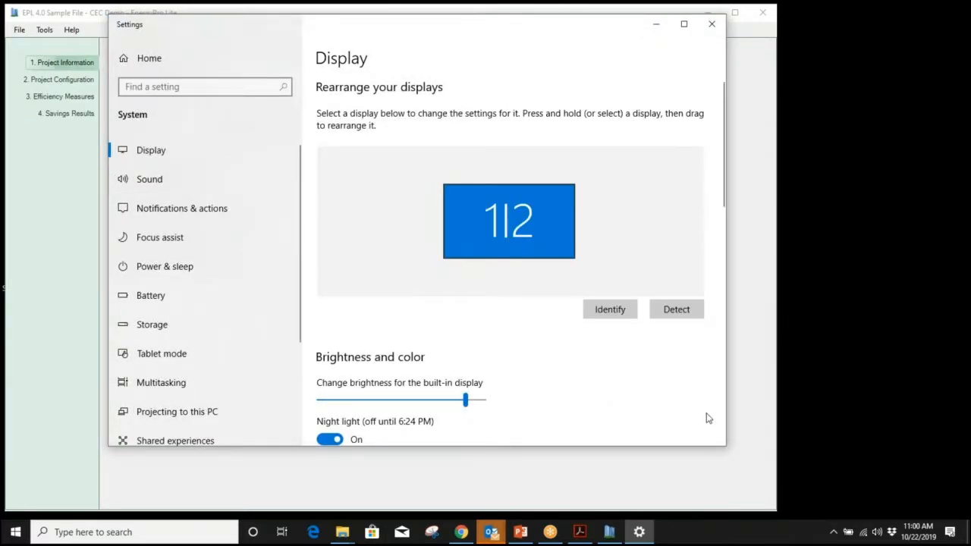
{"action": "scroll", "coordinate": [589, 373], "scroll_direction": "down", "scroll_amount": 3}
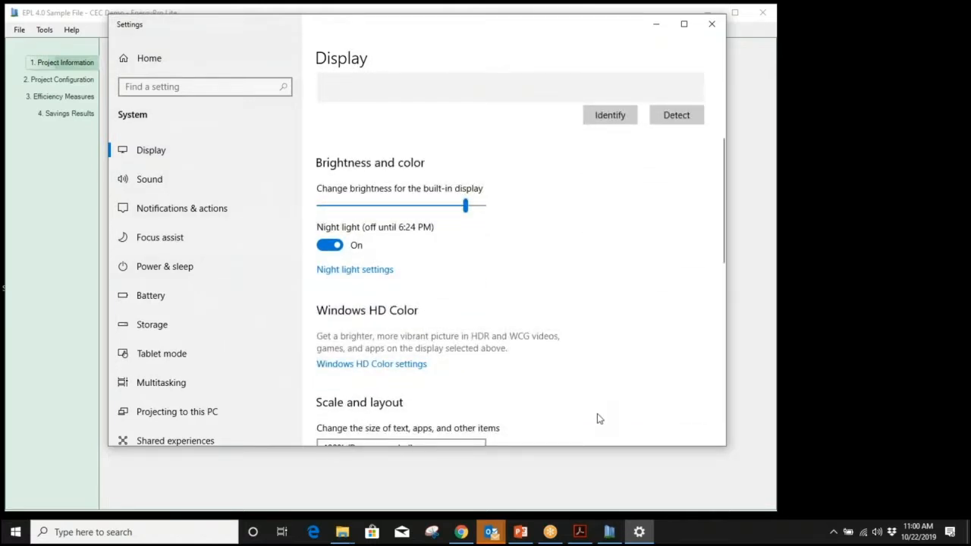
{"action": "scroll", "coordinate": [600, 399], "scroll_direction": "down", "scroll_amount": 3}
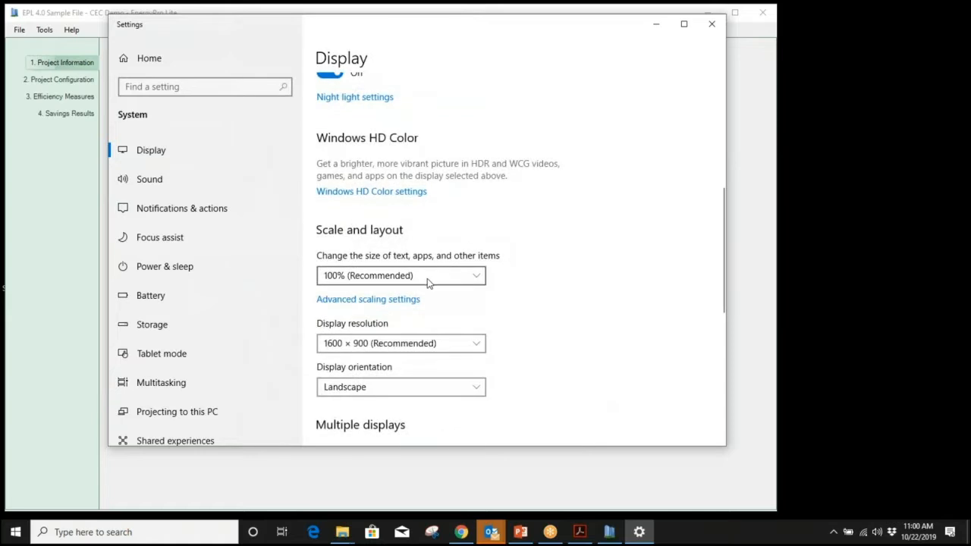
{"action": "left_click", "coordinate": [428, 283]}
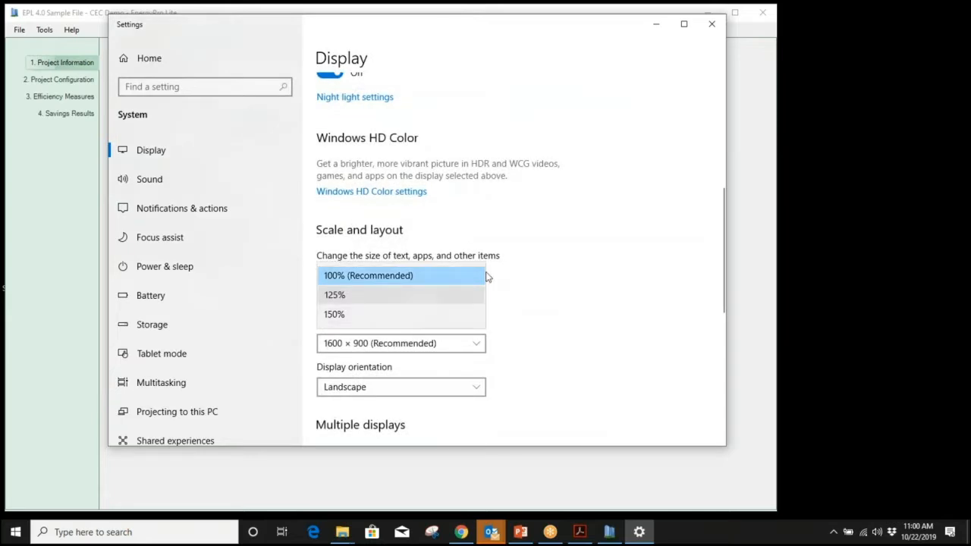
{"action": "left_click", "coordinate": [455, 294]}
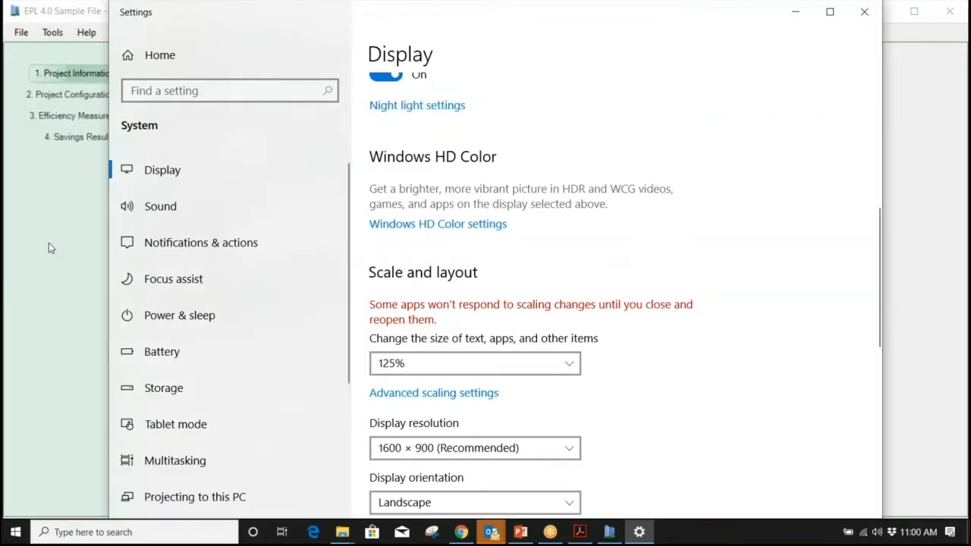
{"action": "left_click", "coordinate": [48, 244]}
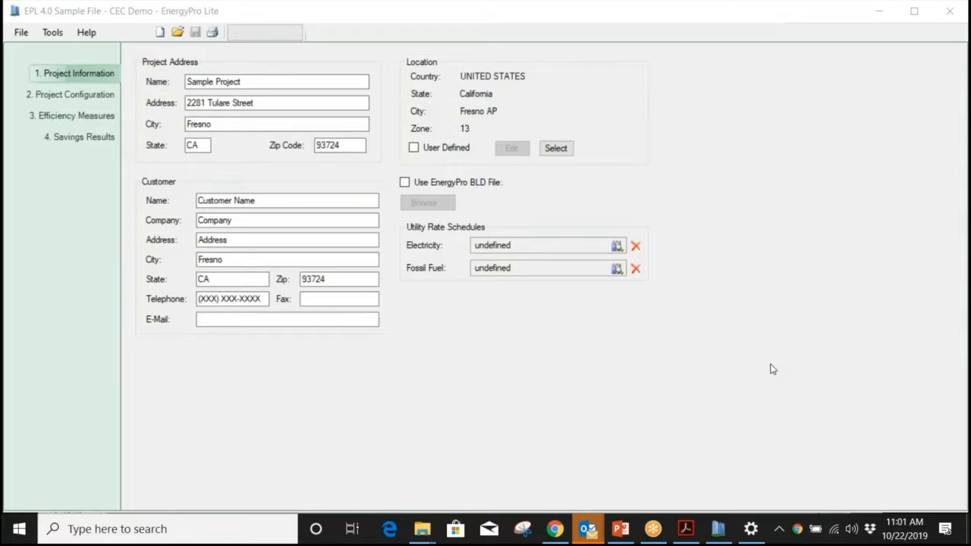
Step: Go through the project name, address and zip code fields and the customer's company and address fields on the Project Information page
{"action": "left_click", "coordinate": [720, 336]}
{"action": "left_click", "coordinate": [839, 192]}
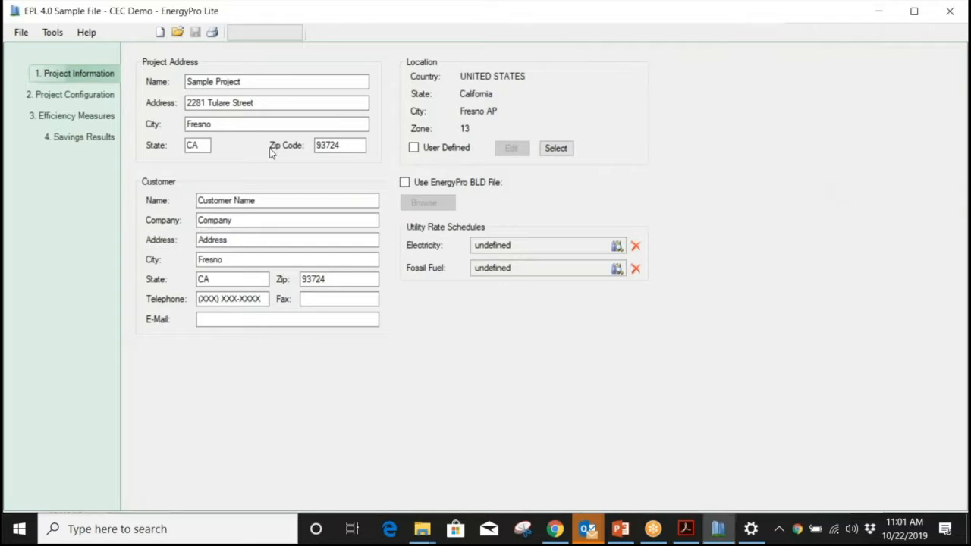
{"action": "left_click", "coordinate": [314, 81]}
{"action": "left_click", "coordinate": [324, 101]}
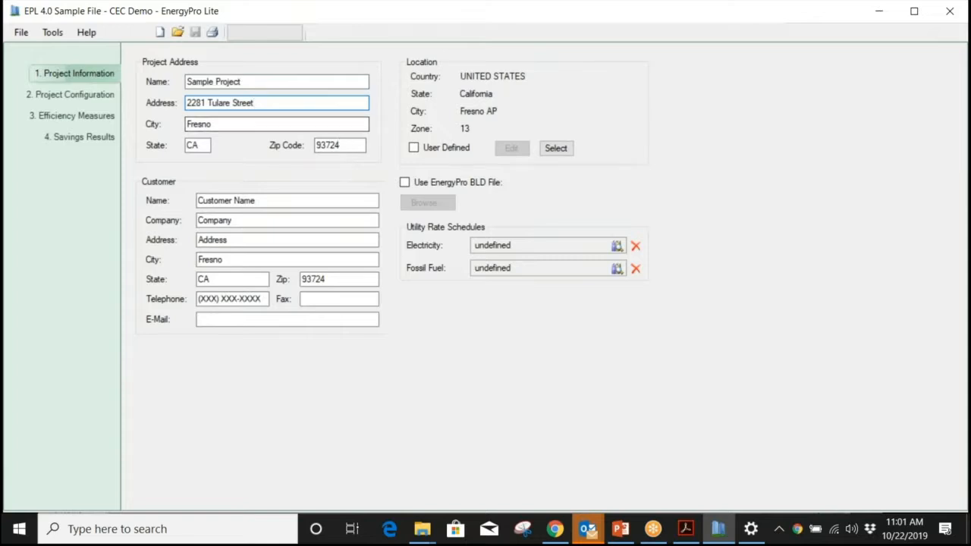
{"action": "left_click", "coordinate": [343, 144]}
{"action": "left_click", "coordinate": [296, 219]}
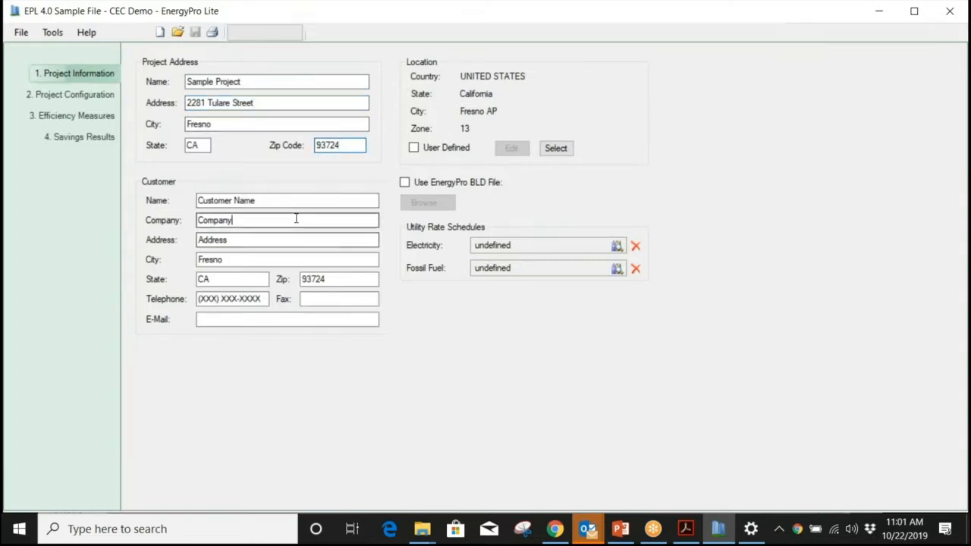
{"action": "left_click", "coordinate": [287, 241]}
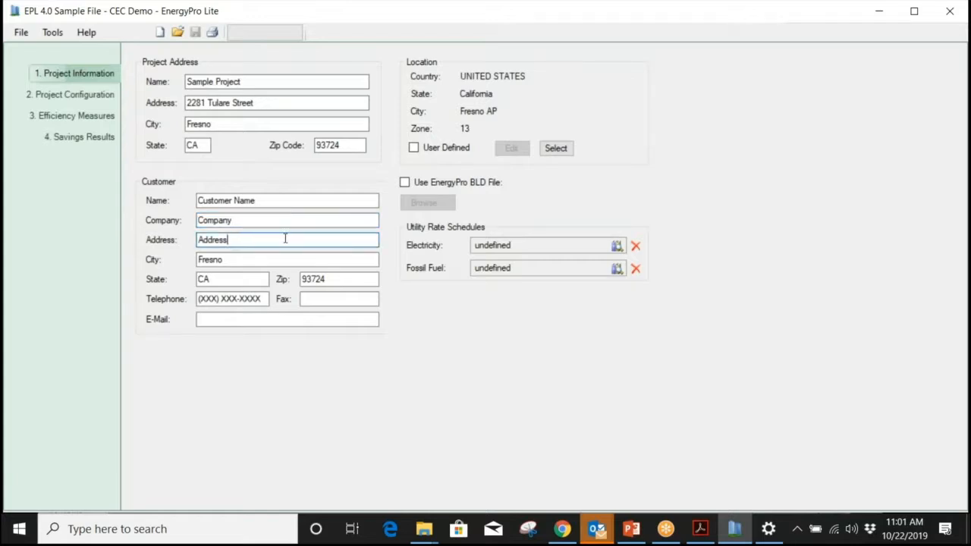
Step: Review the licensed user's contact details in the User Information settings and close them
{"action": "left_click", "coordinate": [52, 33]}
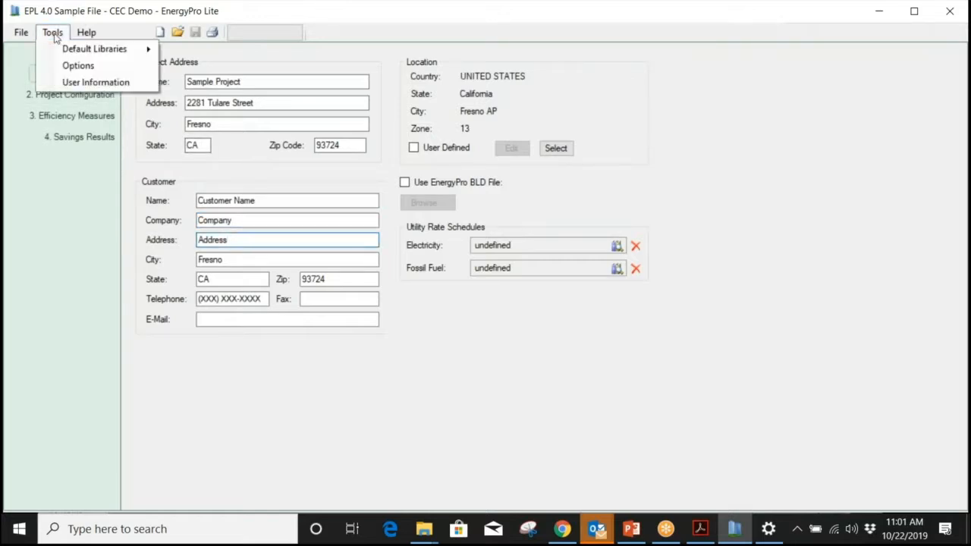
{"action": "left_click", "coordinate": [69, 84]}
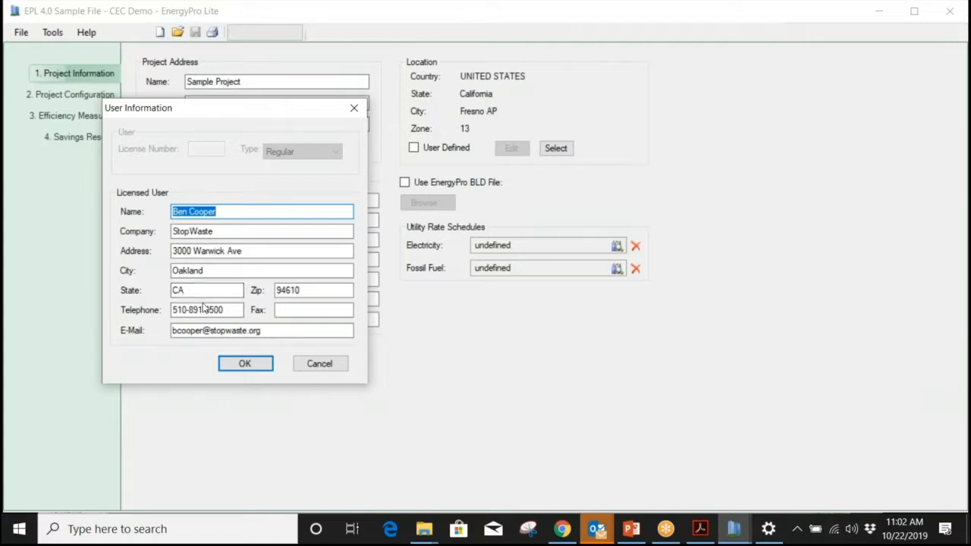
{"action": "left_click", "coordinate": [265, 367]}
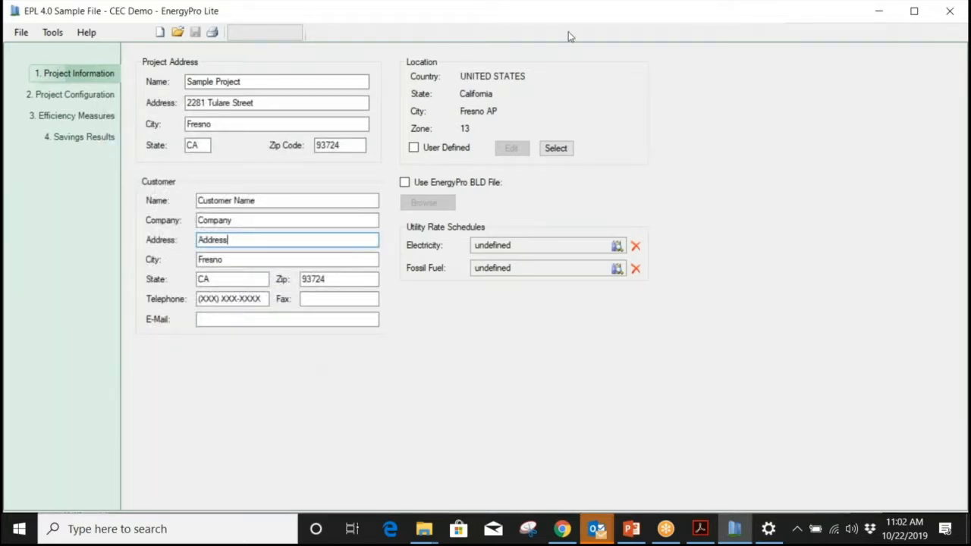
Step: Look through the California cities in the project location list and leave the selection without changing it
{"action": "left_click", "coordinate": [559, 151]}
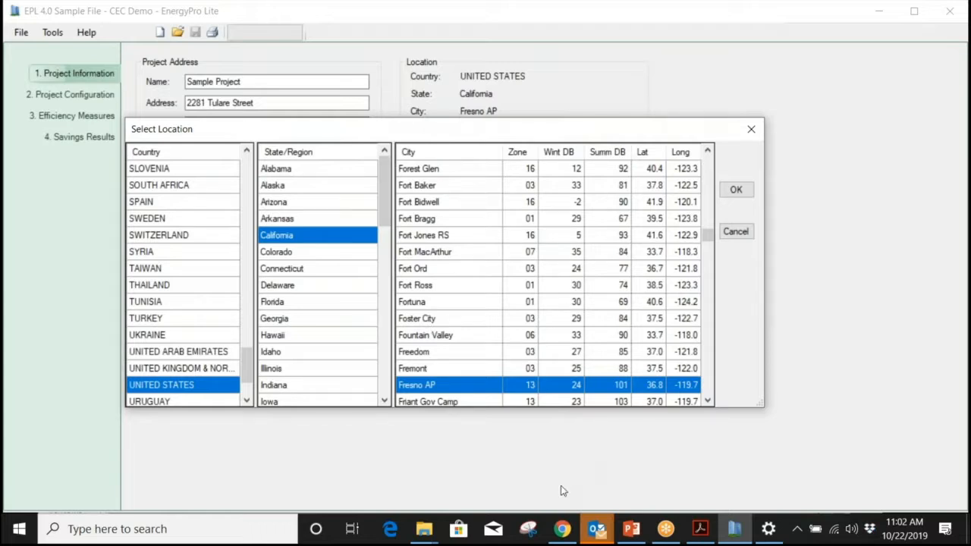
{"action": "left_click_drag", "start_coordinate": [707, 239], "coordinate": [719, 370]}
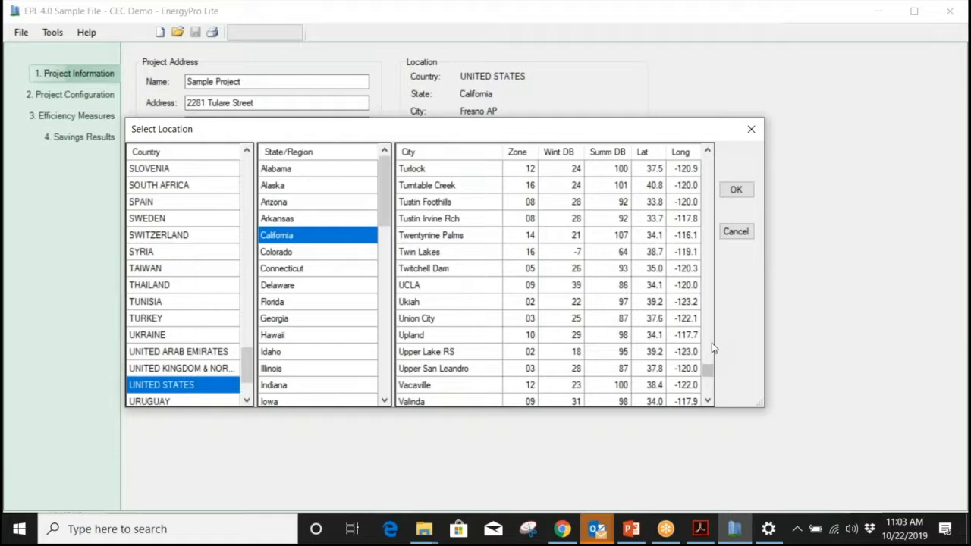
{"action": "left_click", "coordinate": [735, 233]}
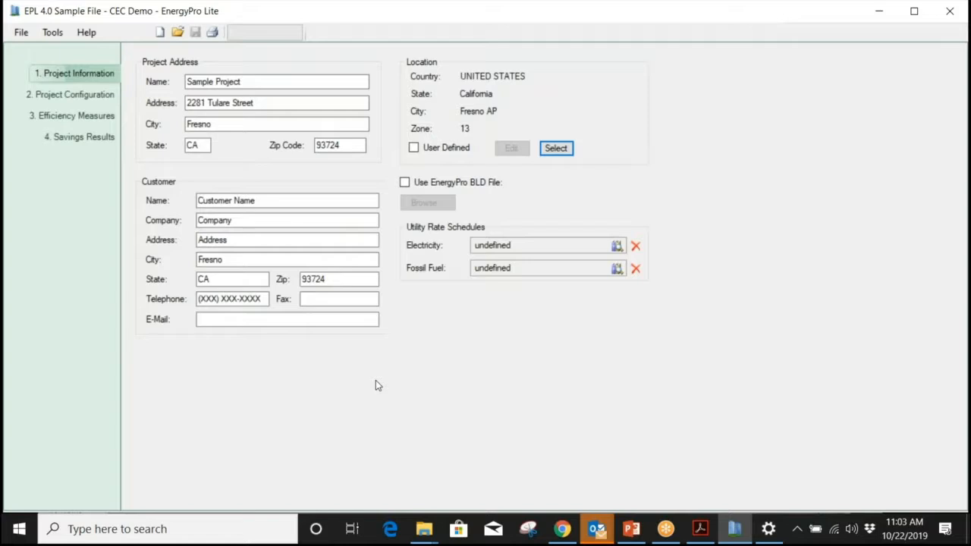
Step: Go through the oven type options, number of bedrooms, refrigerator energy use and wall orientation table in the building's Project Configuration
{"action": "left_click", "coordinate": [99, 99]}
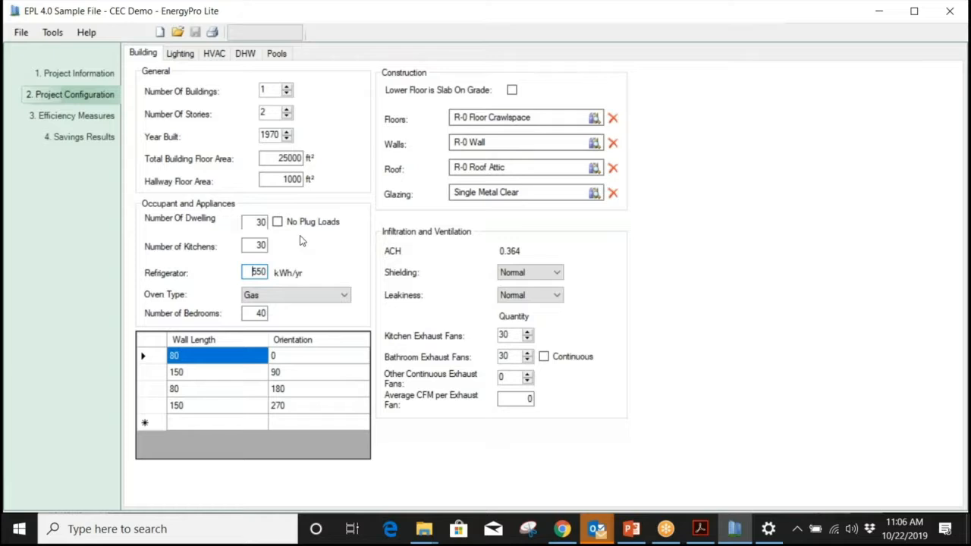
{"action": "left_click", "coordinate": [342, 296]}
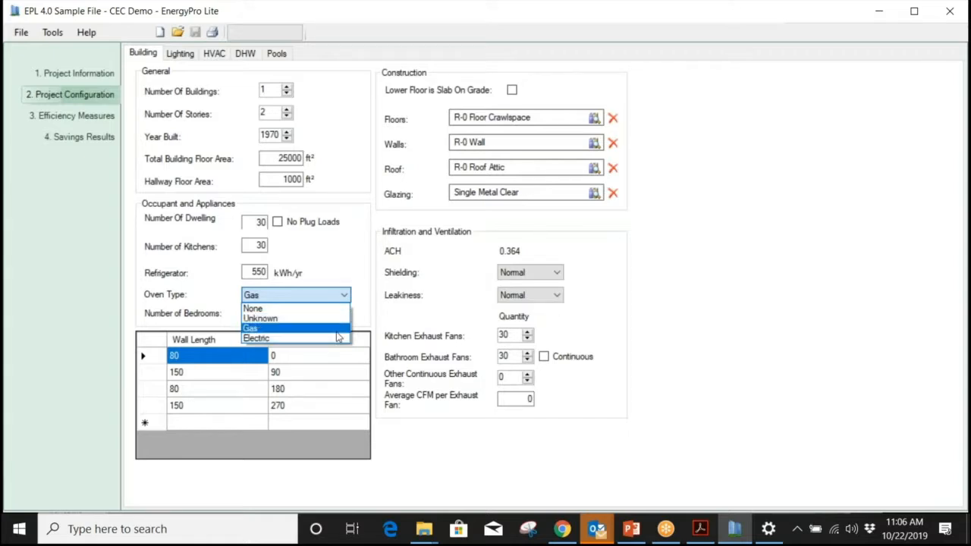
{"action": "left_click", "coordinate": [338, 337]}
{"action": "left_click_drag", "start_coordinate": [244, 313], "coordinate": [282, 313]}
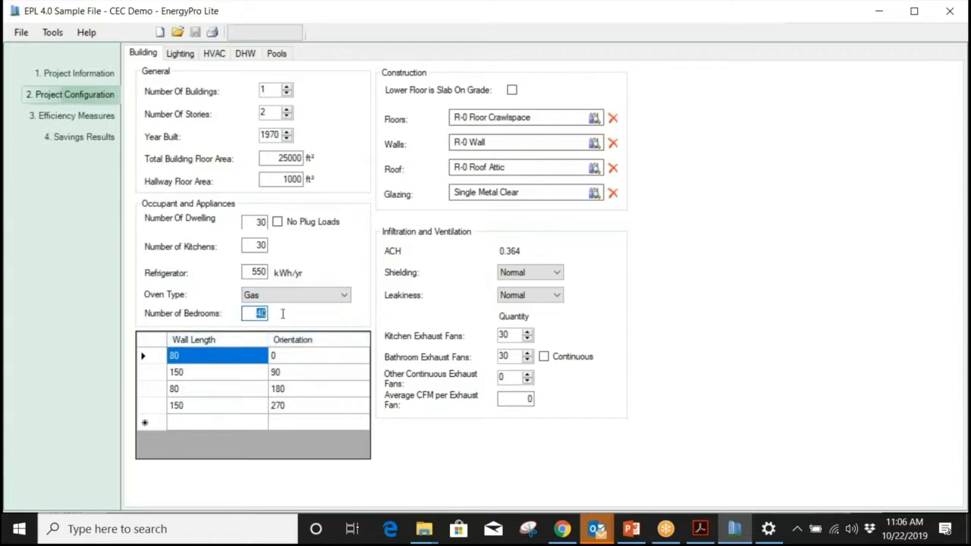
{"action": "left_click", "coordinate": [257, 313]}
{"action": "left_click", "coordinate": [254, 271]}
{"action": "left_click", "coordinate": [254, 272]}
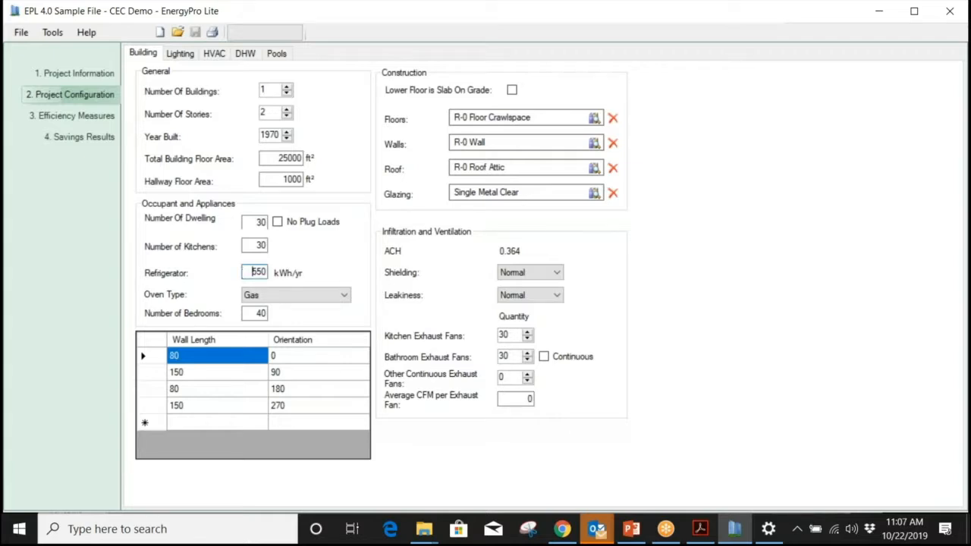
{"action": "left_click", "coordinate": [289, 356]}
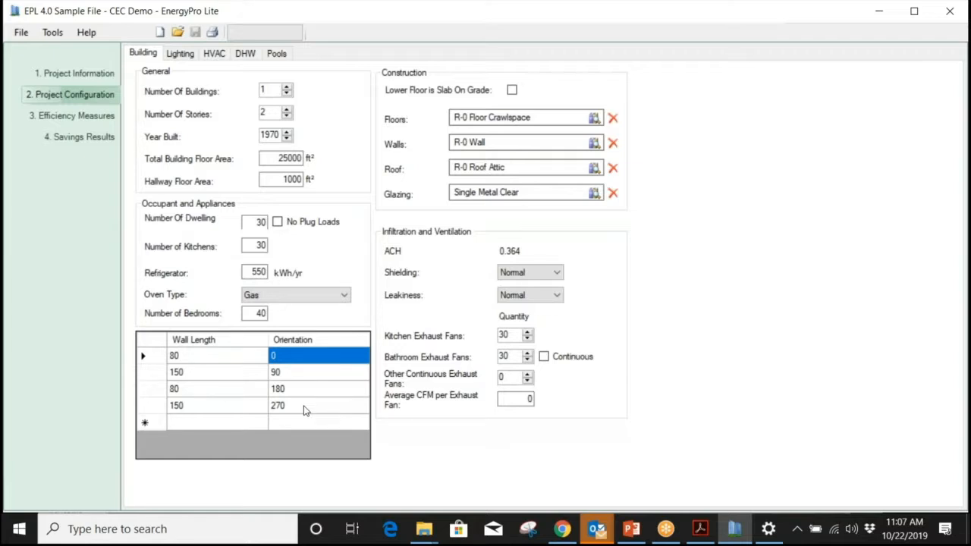
{"action": "left_click", "coordinate": [302, 422]}
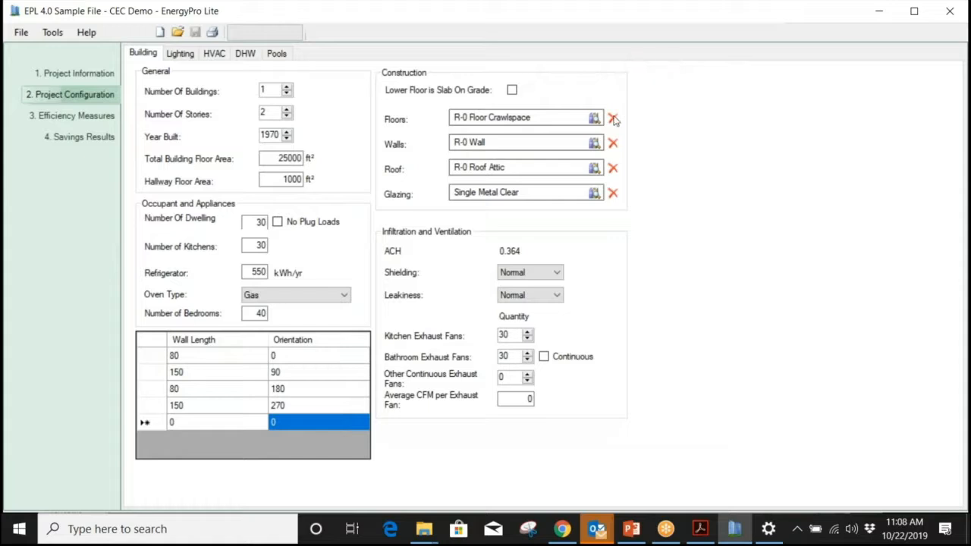
Step: Open the library for the Floors construction and add a new entry based on R-0 Floor Crawlspace
{"action": "double_click", "coordinate": [501, 124]}
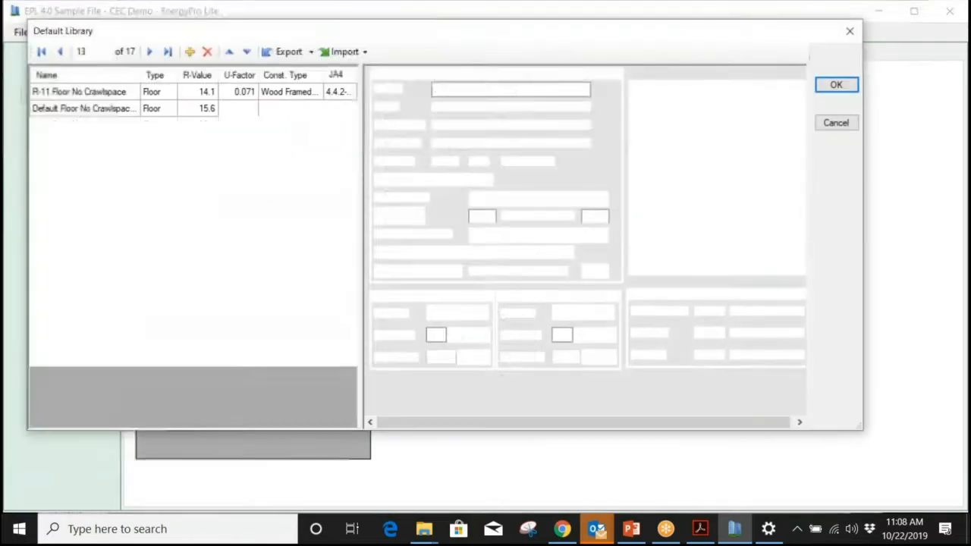
{"action": "left_click_drag", "start_coordinate": [649, 41], "coordinate": [703, 71]}
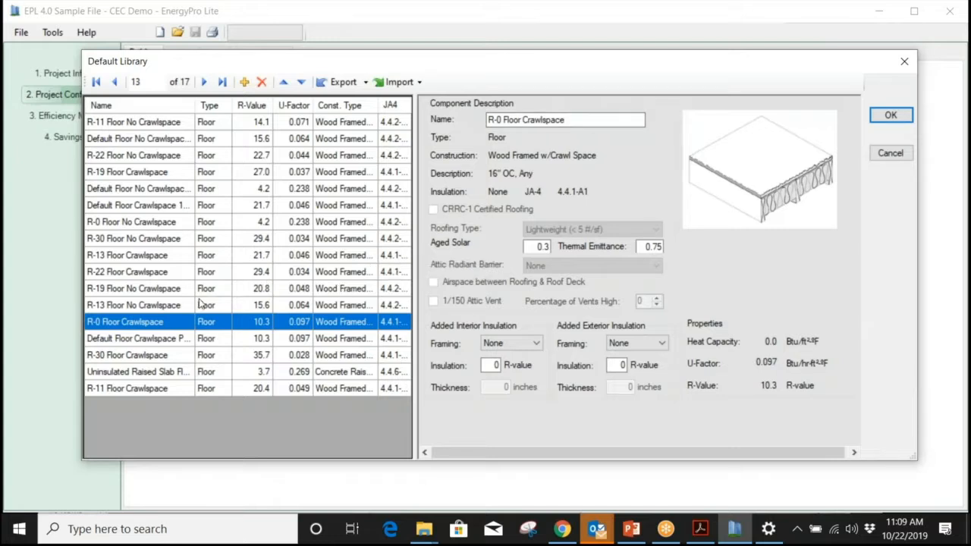
{"action": "left_click", "coordinate": [244, 83]}
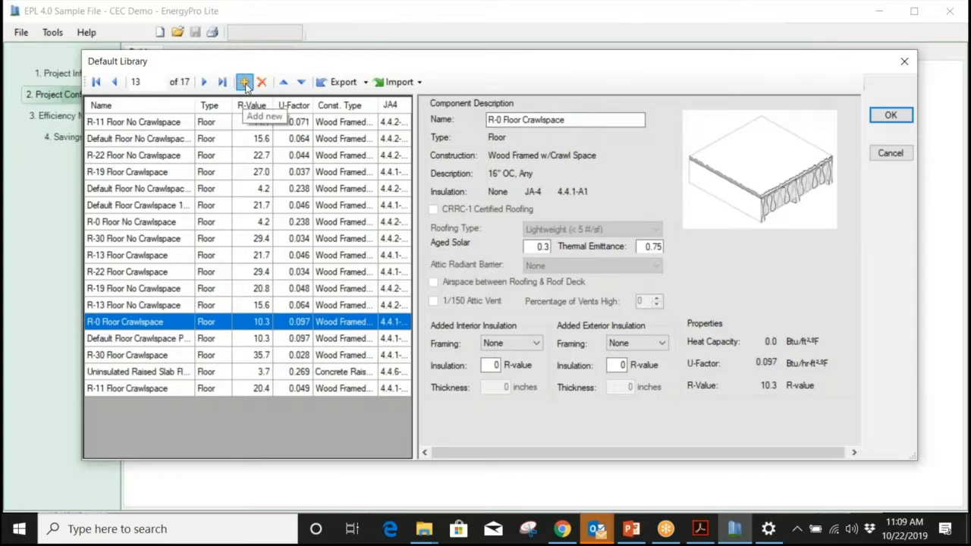
Step: Import the JA4 floor construction Concrete Raised, Ins. Underneath with no insulation (4.4.6-A1) into the new floor entry
{"action": "left_click", "coordinate": [414, 83]}
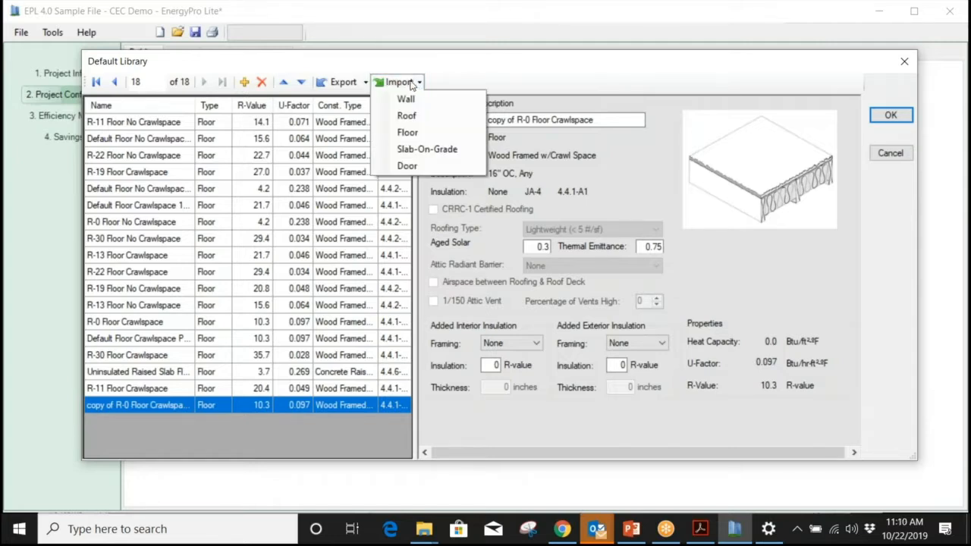
{"action": "left_click", "coordinate": [413, 135]}
{"action": "left_click_drag", "start_coordinate": [402, 56], "coordinate": [666, 122]}
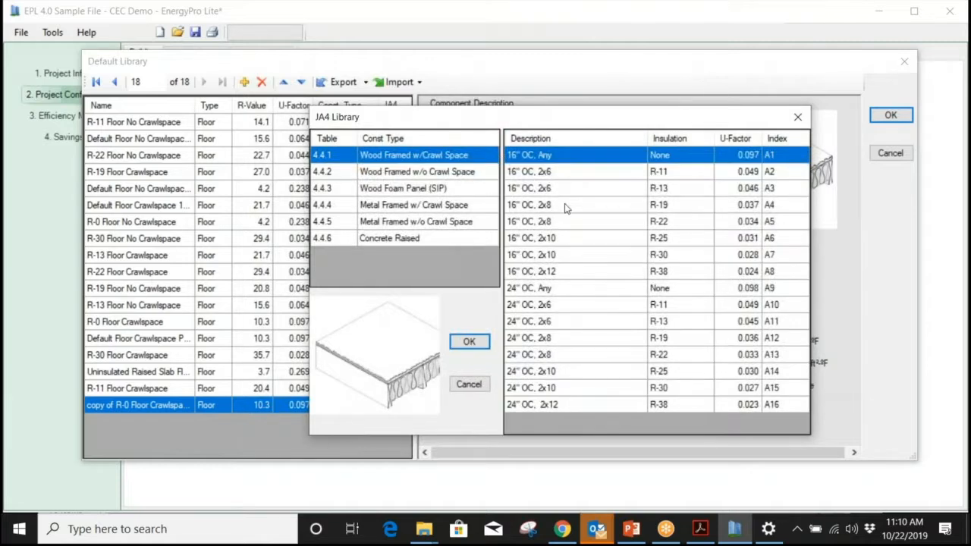
{"action": "left_click", "coordinate": [399, 239]}
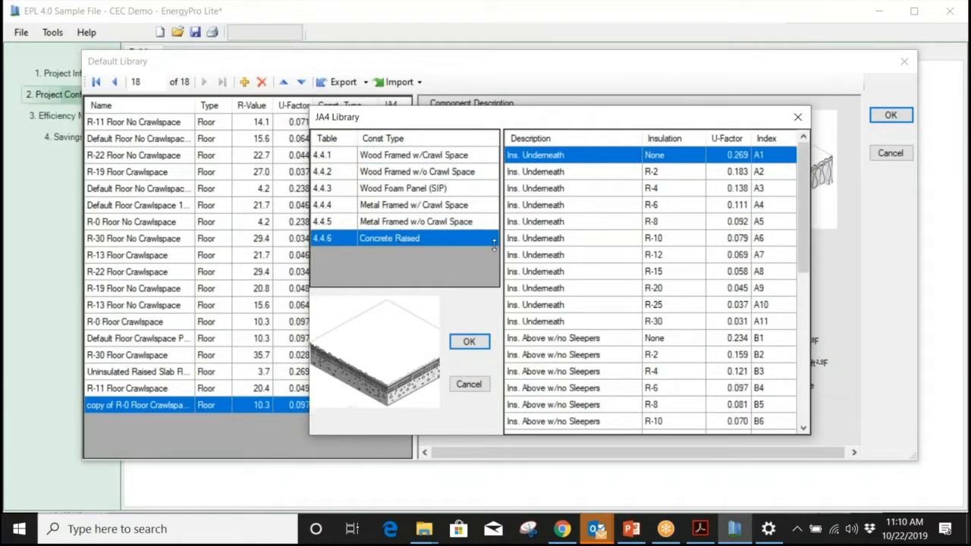
{"action": "scroll", "coordinate": [565, 174], "scroll_direction": "down", "scroll_amount": 1}
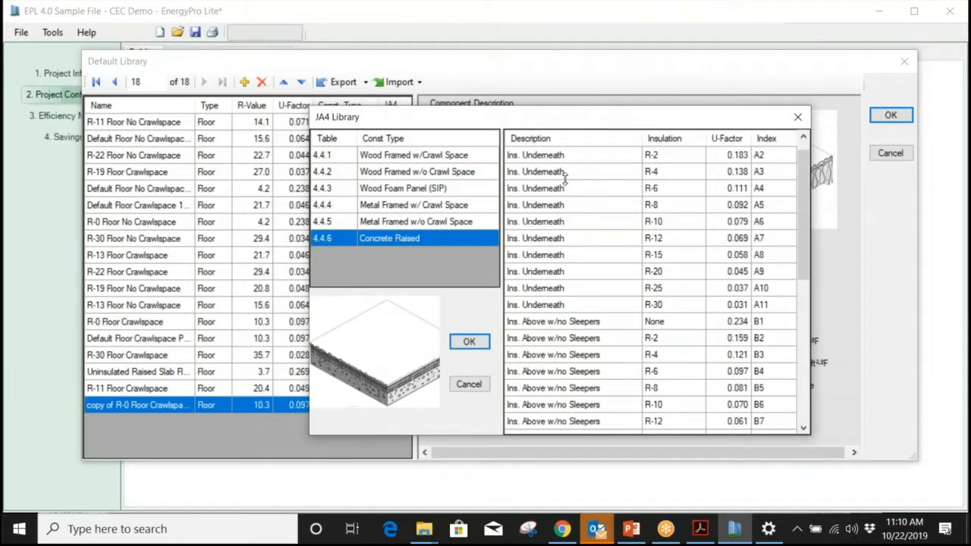
{"action": "scroll", "coordinate": [565, 174], "scroll_direction": "down", "scroll_amount": 8}
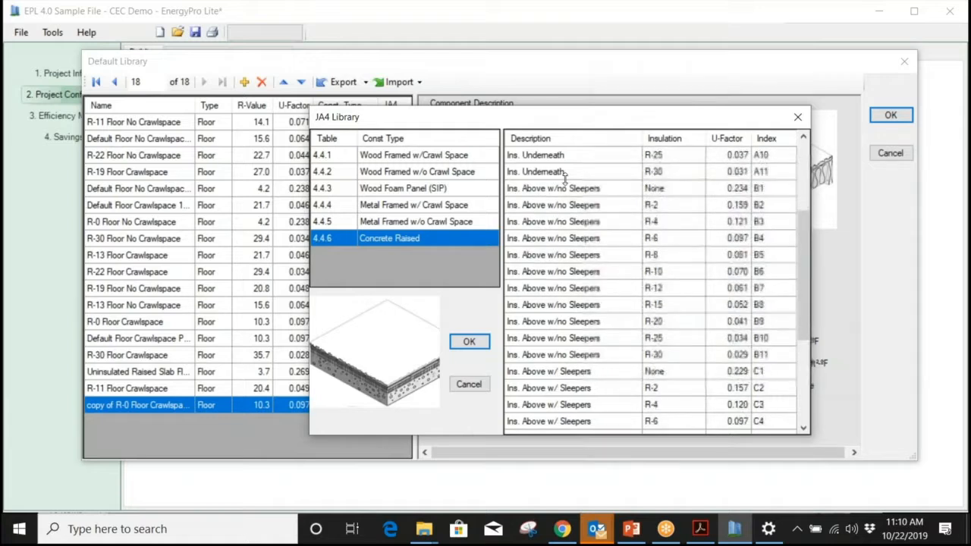
{"action": "scroll", "coordinate": [565, 174], "scroll_direction": "down", "scroll_amount": 13}
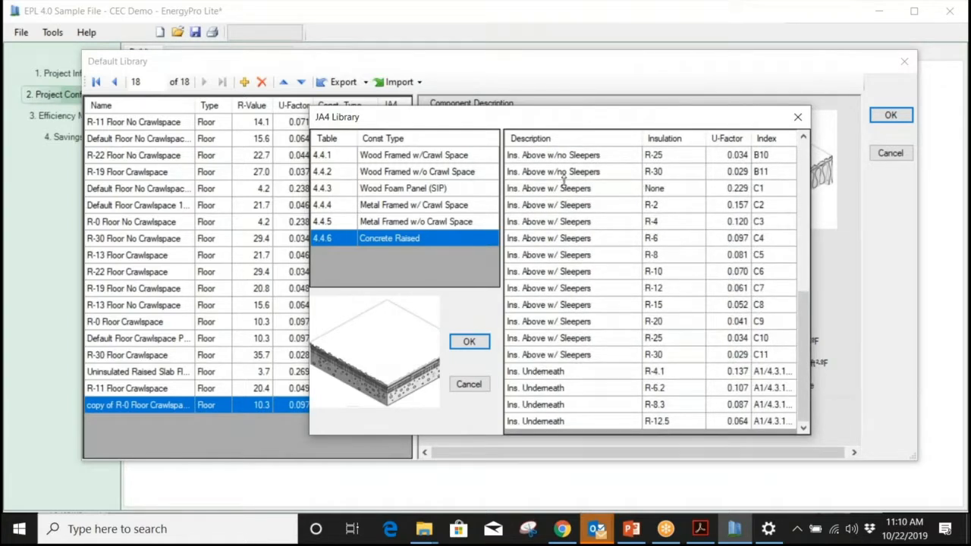
{"action": "scroll", "coordinate": [565, 182], "scroll_direction": "up", "scroll_amount": 18}
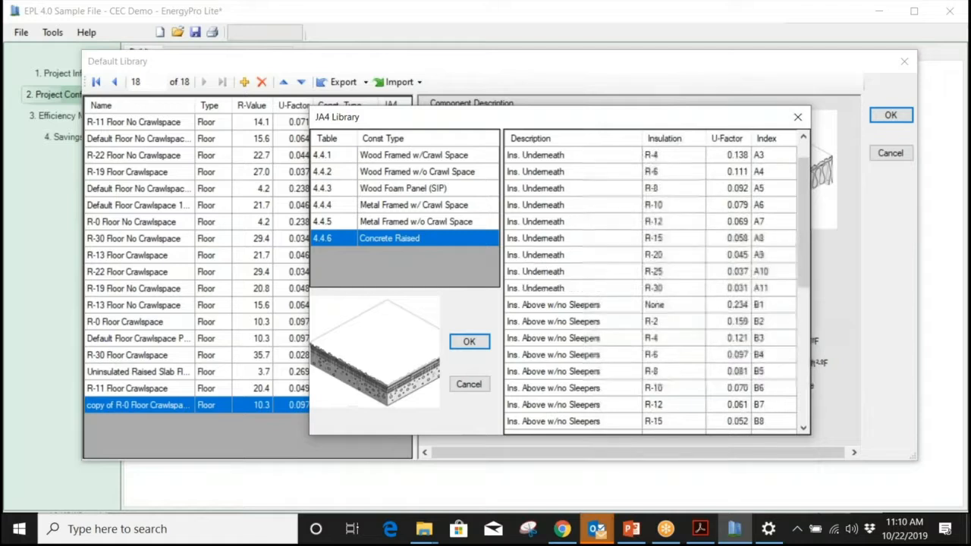
{"action": "scroll", "coordinate": [557, 188], "scroll_direction": "up", "scroll_amount": 2}
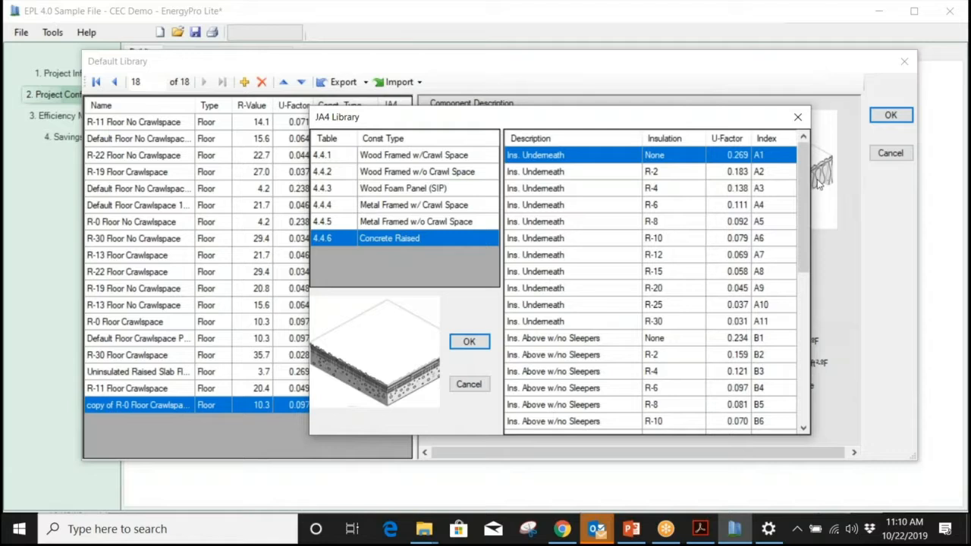
{"action": "mouse_move", "coordinate": [801, 181]}
{"action": "left_mouse_down"}
{"action": "mouse_move", "coordinate": [802, 360]}
{"action": "mouse_move", "coordinate": [809, 168]}
{"action": "left_mouse_up"}
{"action": "left_click", "coordinate": [470, 343]}
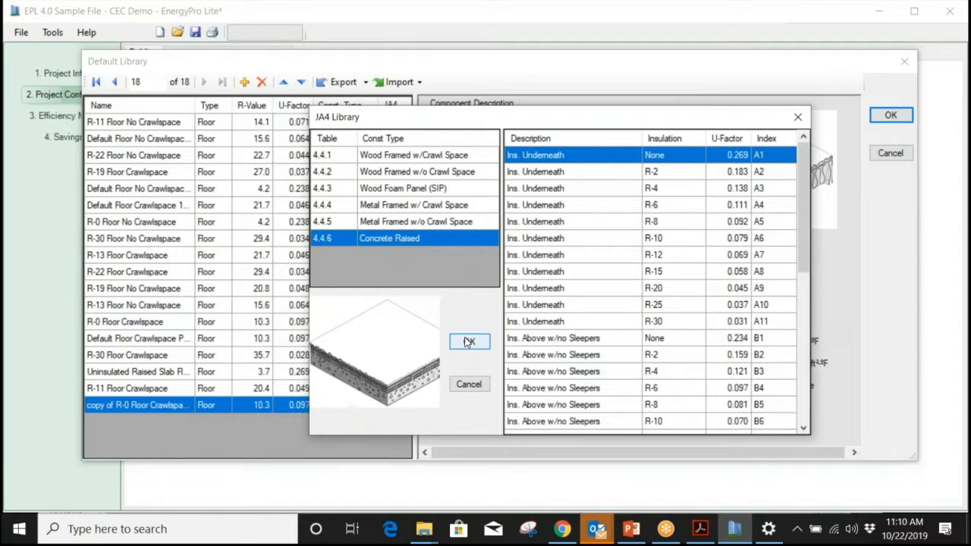
{"action": "left_click", "coordinate": [469, 342]}
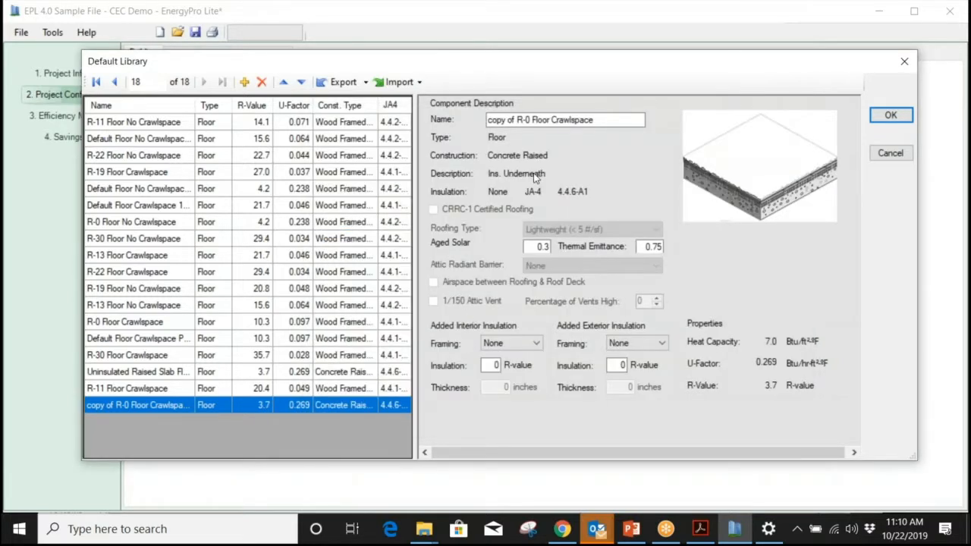
Step: Rename the new floor entry Uninsulated raised slab floor and assign it as the project's floor construction
{"action": "left_click_drag", "start_coordinate": [599, 119], "coordinate": [439, 81]}
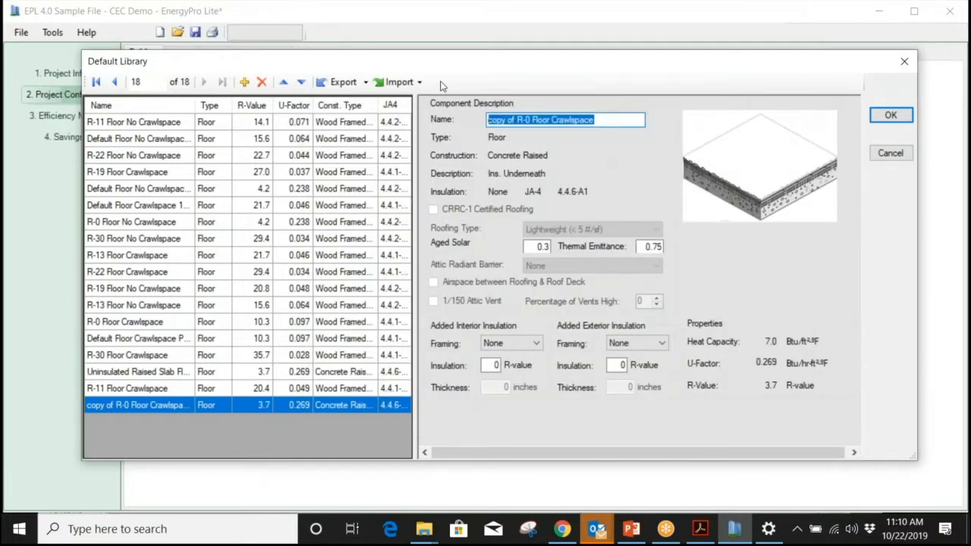
{"action": "type", "text": "Un"}
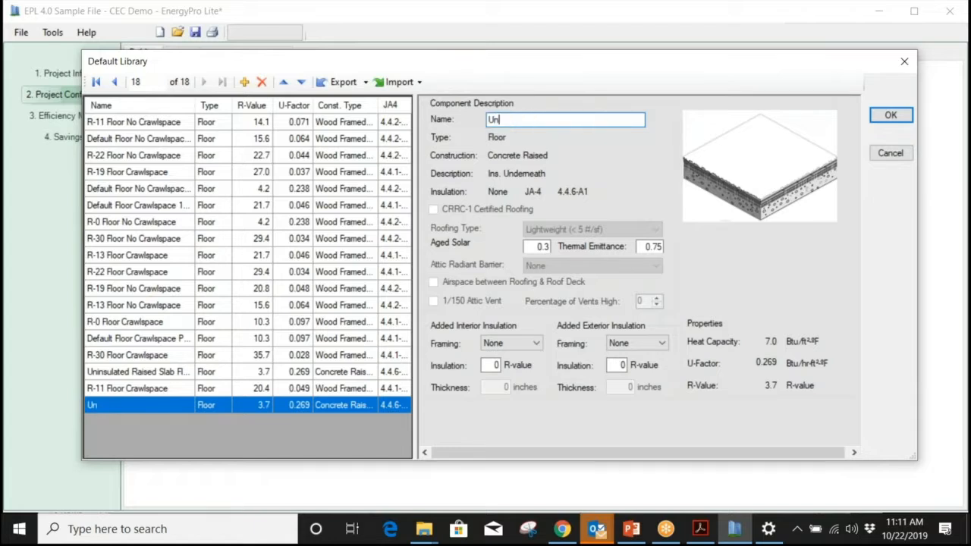
{"action": "type", "text": "insulated raised slab floor"}
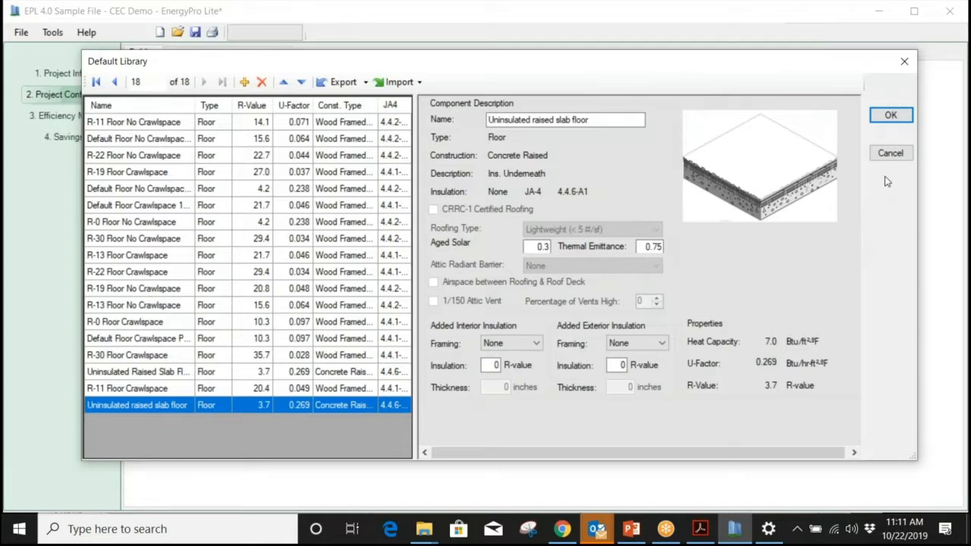
{"action": "left_click", "coordinate": [890, 115]}
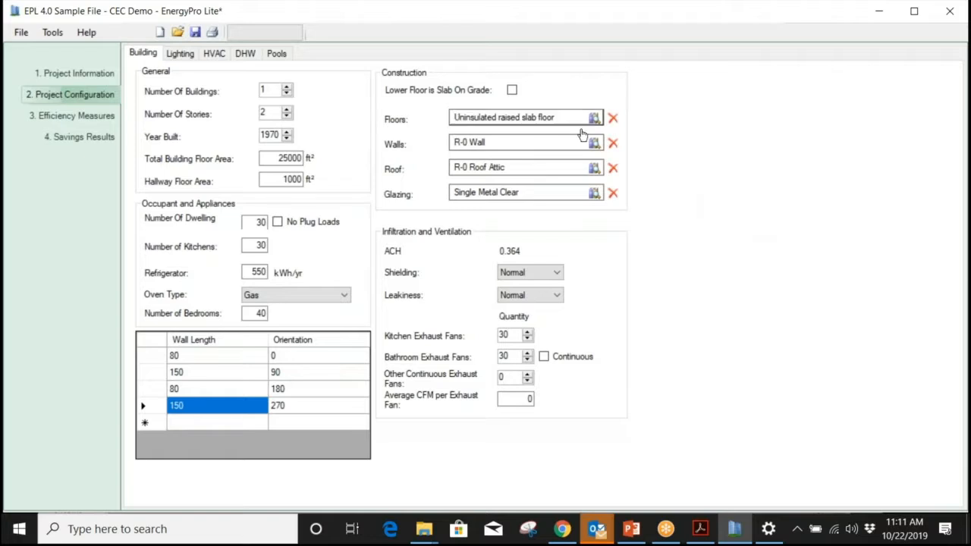
Step: Open the library for the Walls construction and examine the wall list and the Default Wall Prior to 1978
{"action": "double_click", "coordinate": [553, 150]}
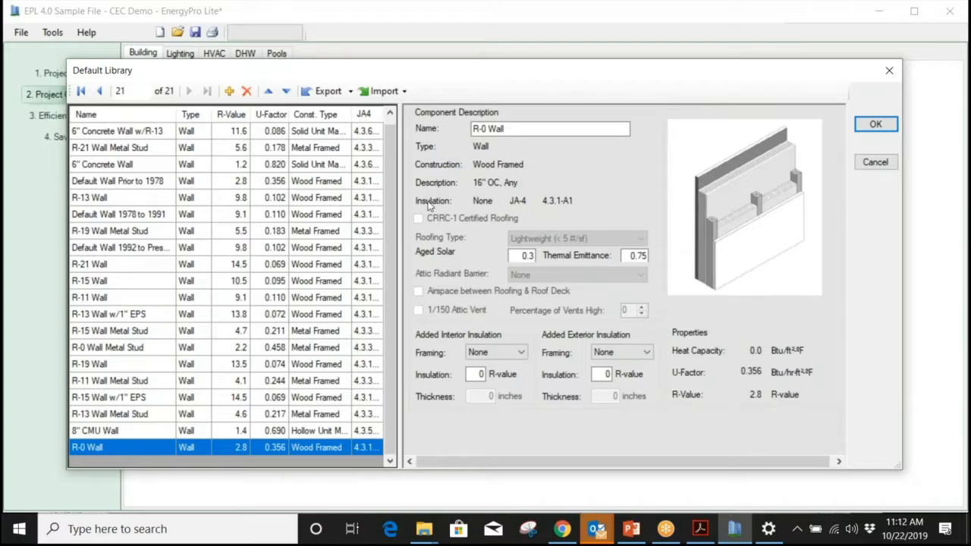
{"action": "scroll", "coordinate": [296, 239], "scroll_direction": "up", "scroll_amount": 1}
{"action": "scroll", "coordinate": [295, 239], "scroll_direction": "down", "scroll_amount": 1}
{"action": "scroll", "coordinate": [296, 239], "scroll_direction": "up", "scroll_amount": 1}
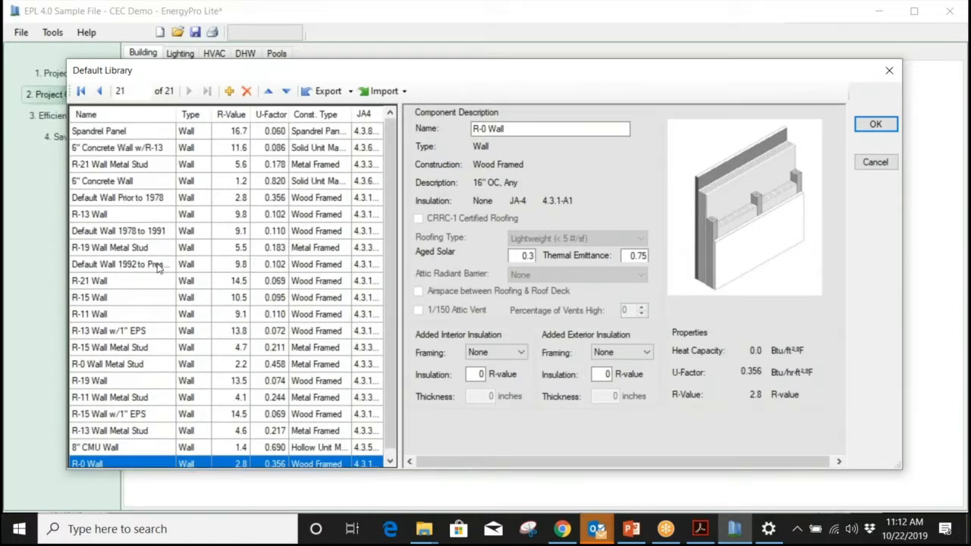
{"action": "left_click", "coordinate": [156, 201]}
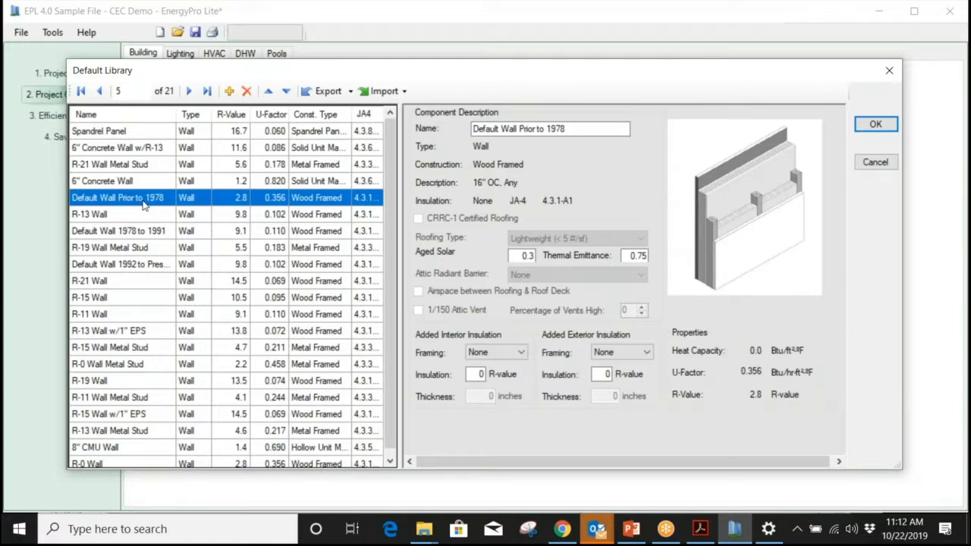
{"action": "scroll", "coordinate": [143, 202], "scroll_direction": "down", "scroll_amount": 1}
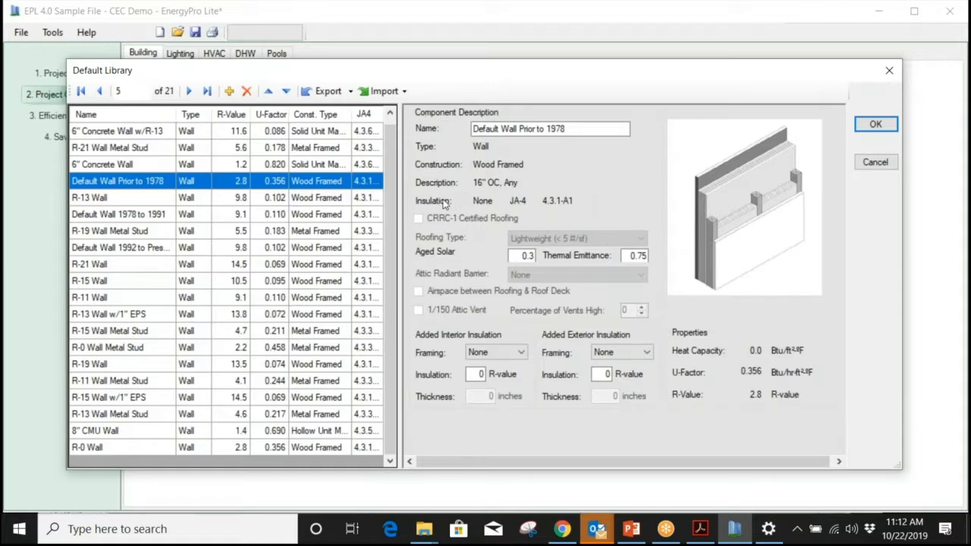
Step: Add a new wall entry to the library based on R-0 Wall
{"action": "left_click", "coordinate": [117, 450]}
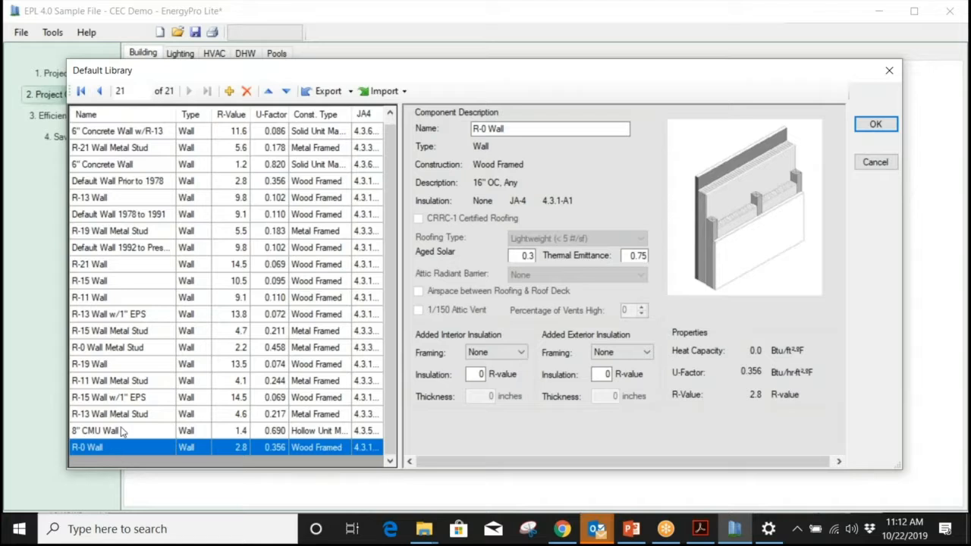
{"action": "left_click", "coordinate": [229, 91]}
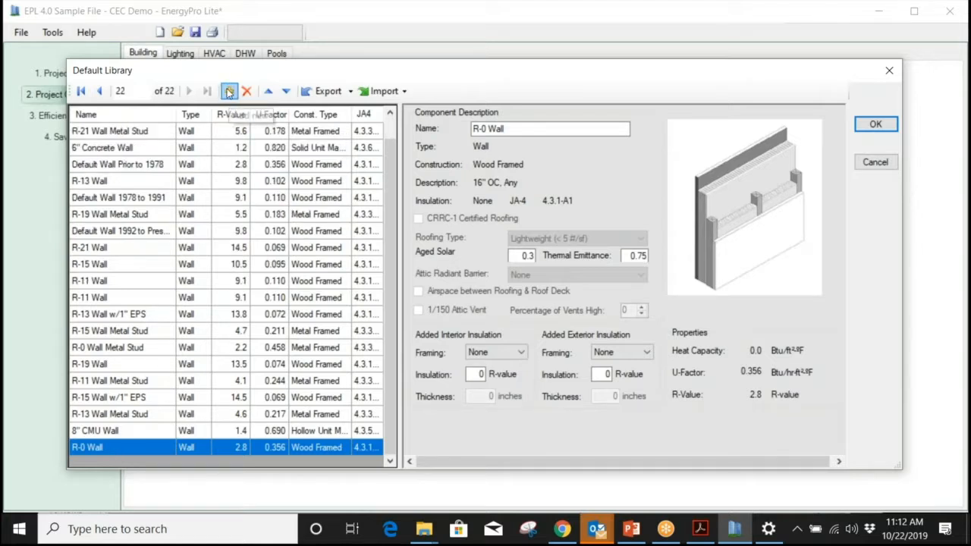
Step: Import the JA4 Solid Unit Masonry wall construction 5" Concrete with no insulation (4.3.6-C5) into the new wall entry
{"action": "left_click", "coordinate": [398, 93]}
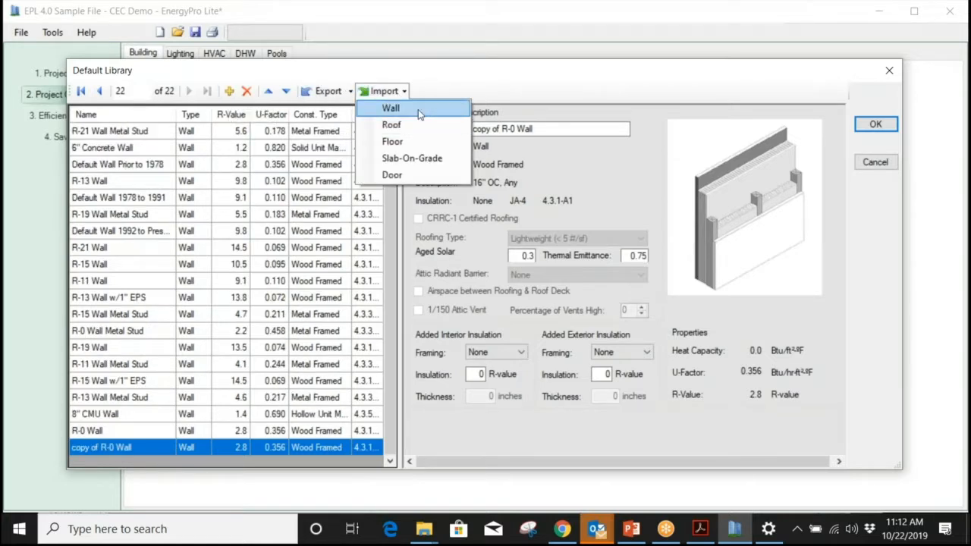
{"action": "left_click", "coordinate": [418, 109]}
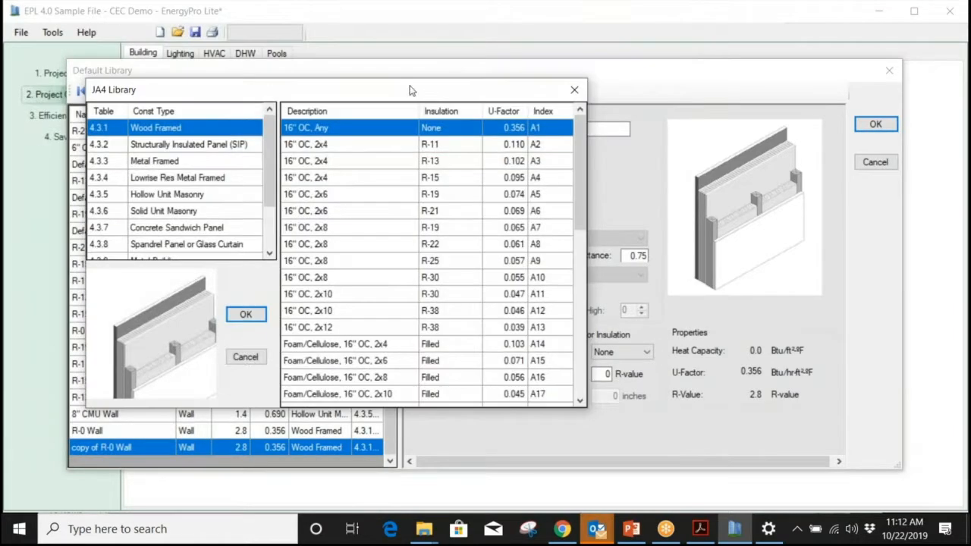
{"action": "mouse_move", "coordinate": [272, 140]}
{"action": "left_mouse_down"}
{"action": "mouse_move", "coordinate": [271, 188]}
{"action": "mouse_move", "coordinate": [270, 127]}
{"action": "left_mouse_up"}
{"action": "scroll", "coordinate": [367, 199], "scroll_direction": "down", "scroll_amount": 2}
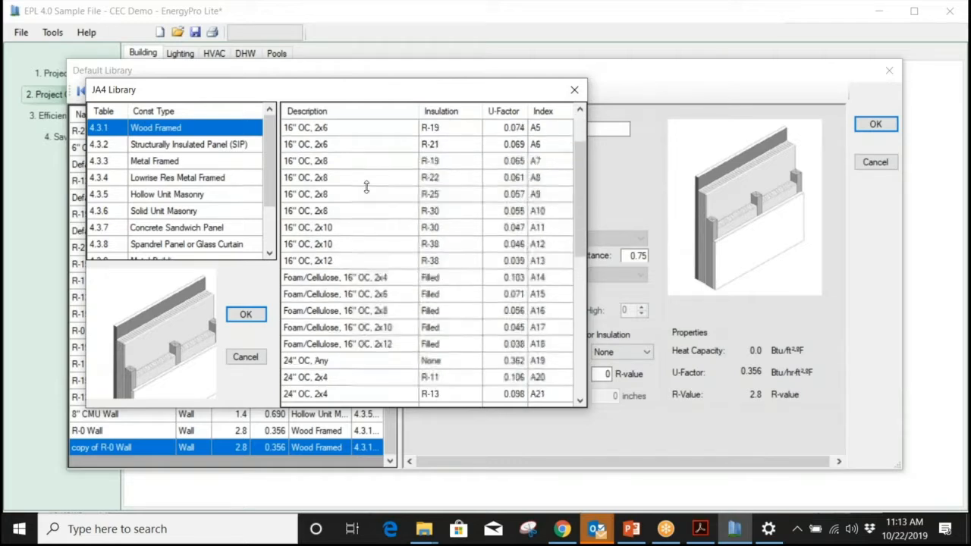
{"action": "left_click_drag", "start_coordinate": [583, 184], "coordinate": [574, 340]}
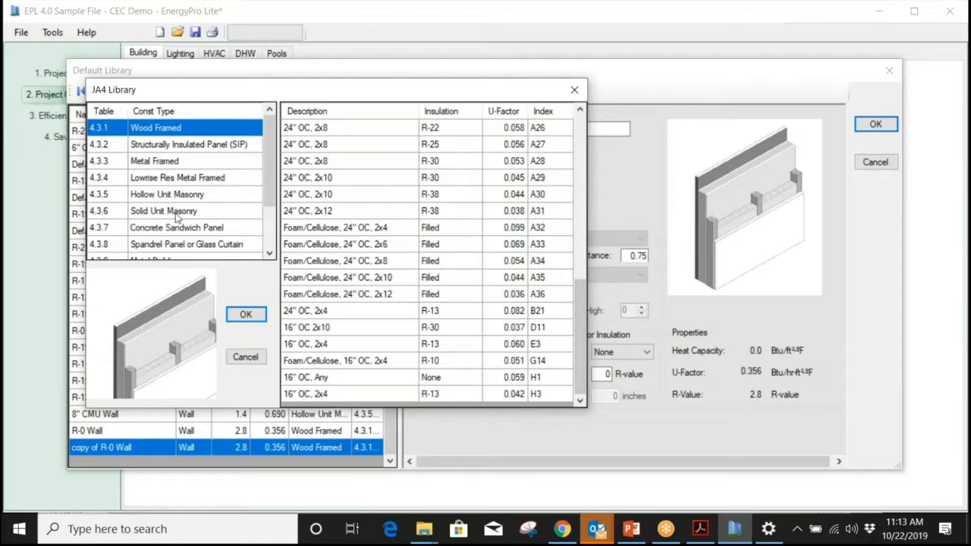
{"action": "scroll", "coordinate": [205, 203], "scroll_direction": "down", "scroll_amount": 2}
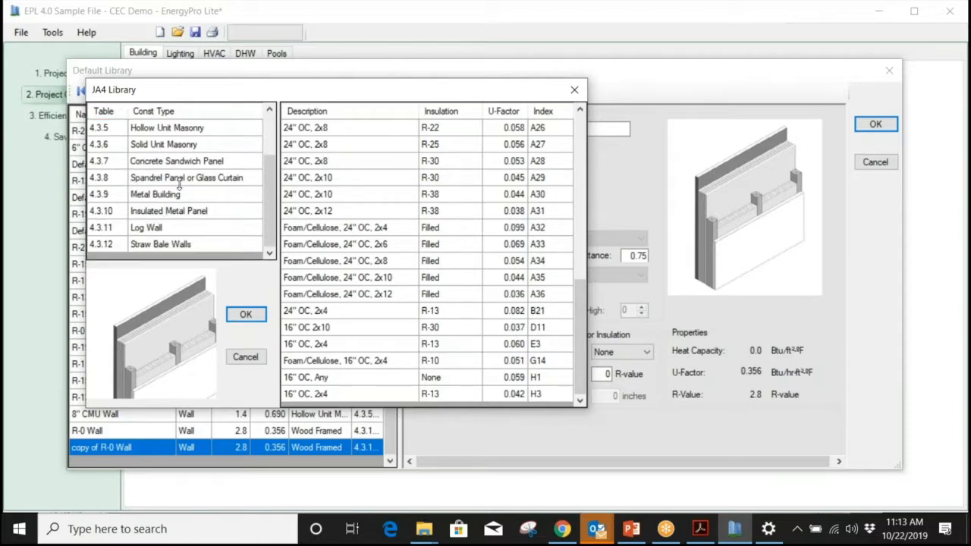
{"action": "left_click", "coordinate": [193, 146]}
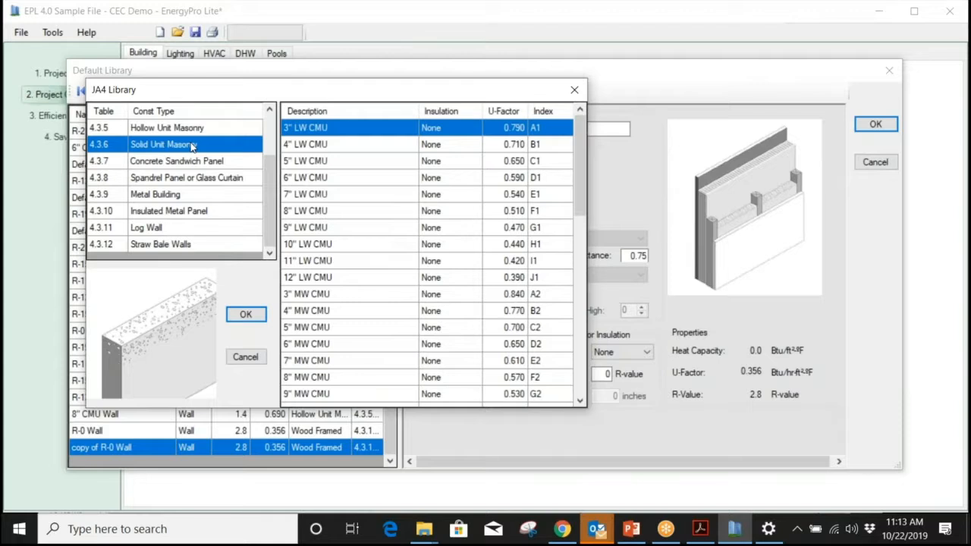
{"action": "scroll", "coordinate": [324, 177], "scroll_direction": "down", "scroll_amount": 3}
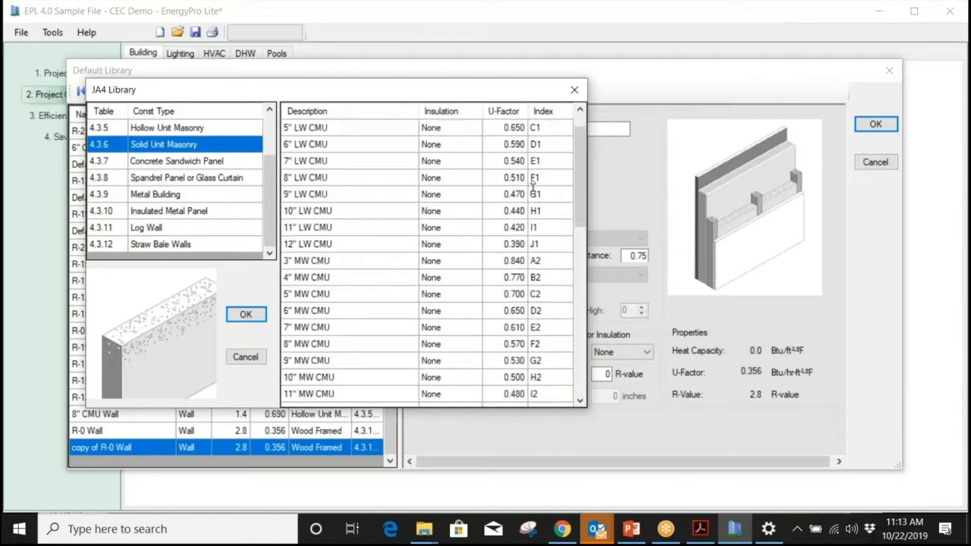
{"action": "left_click_drag", "start_coordinate": [574, 185], "coordinate": [568, 357]}
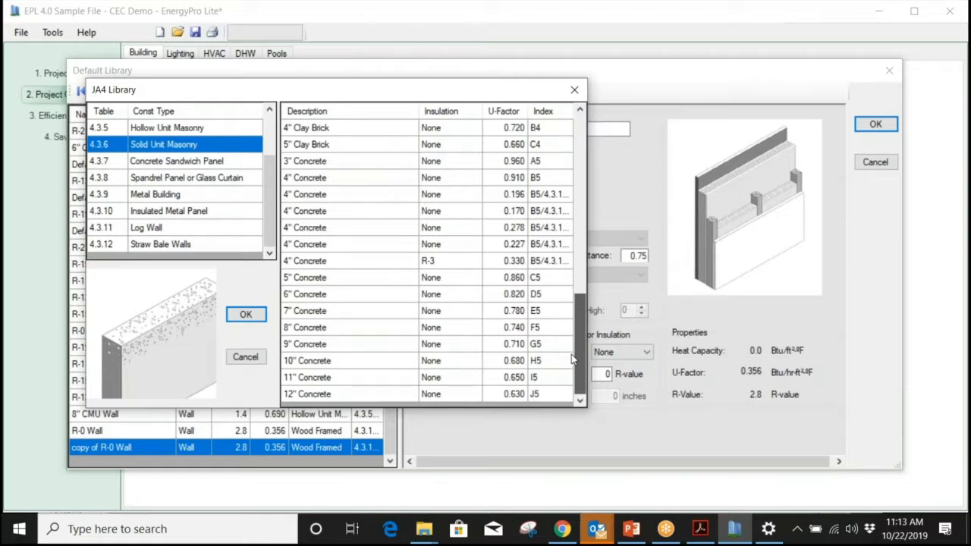
{"action": "left_click", "coordinate": [402, 280]}
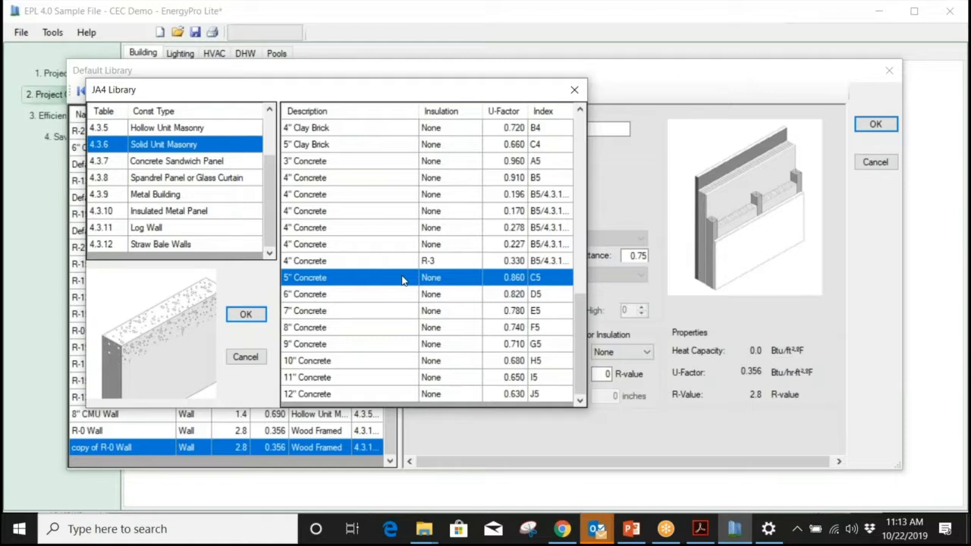
{"action": "left_click", "coordinate": [256, 316]}
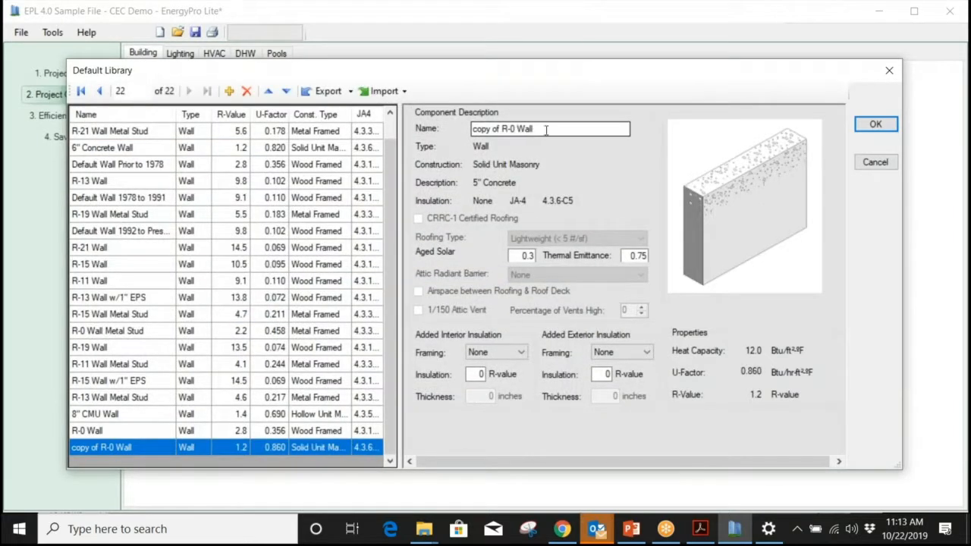
Step: Rename the new wall entry 5inch concrete and assign it as the project's wall construction
{"action": "type", "text": "5"}
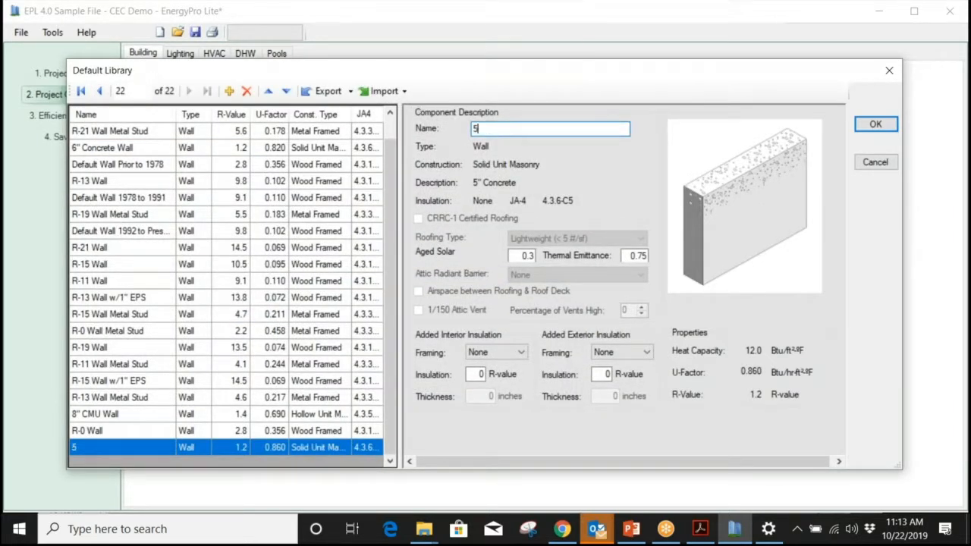
{"action": "type", "text": "inch concrete"}
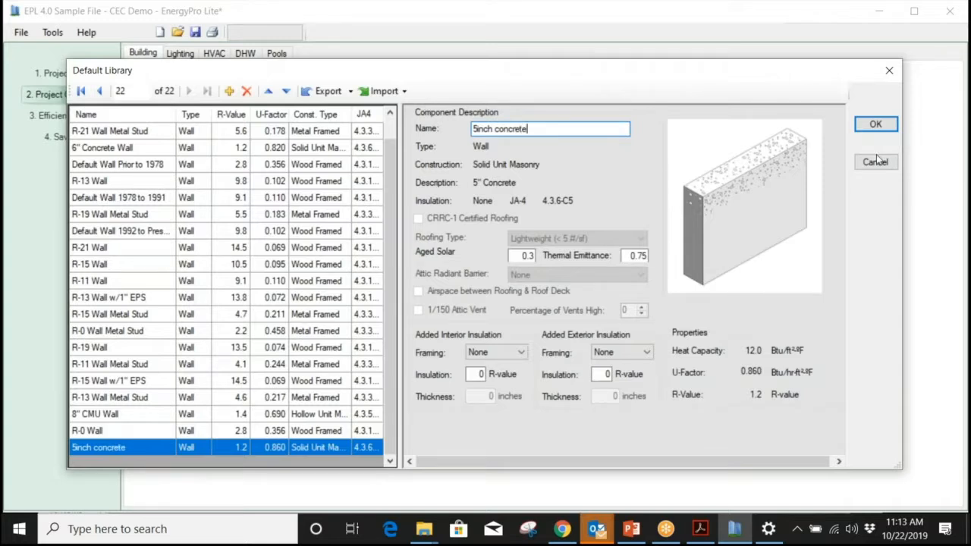
{"action": "left_click", "coordinate": [874, 126]}
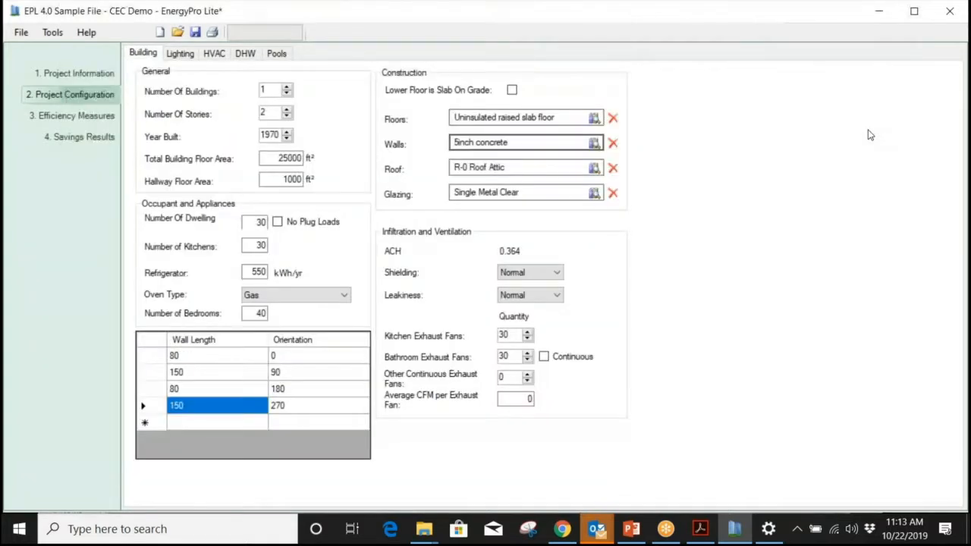
Step: Open the library for the Roof construction, examine the roof list and import types, and close it without changes
{"action": "double_click", "coordinate": [529, 168]}
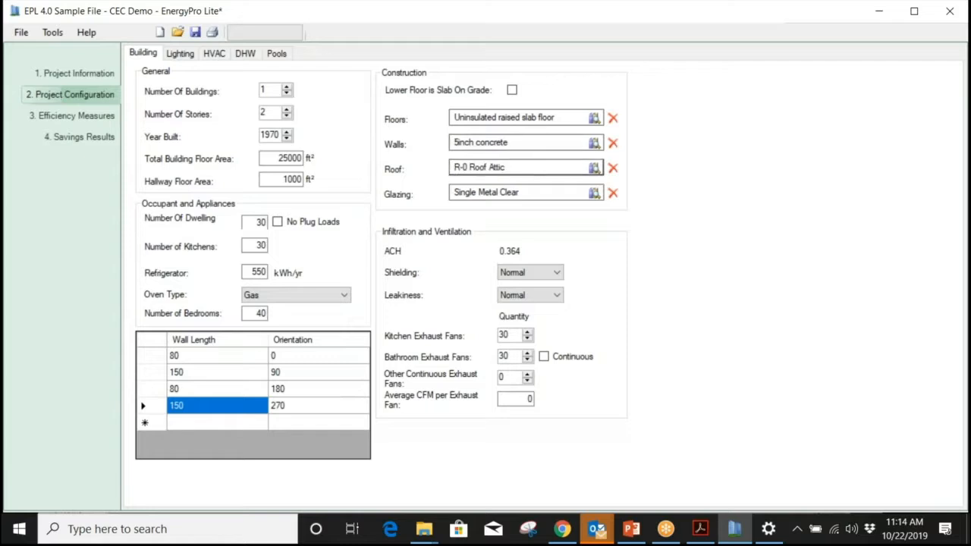
{"action": "left_click_drag", "start_coordinate": [560, 115], "coordinate": [550, 74]}
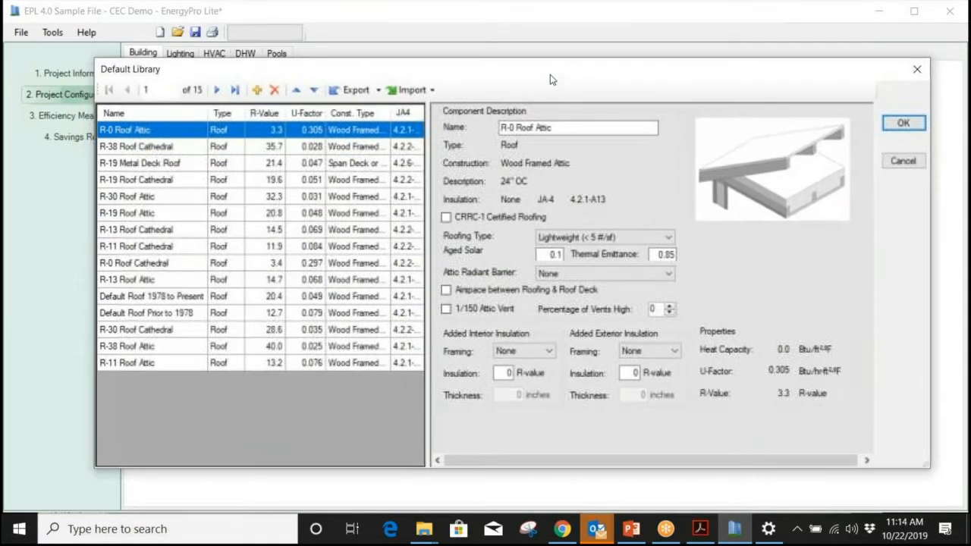
{"action": "left_click", "coordinate": [920, 163]}
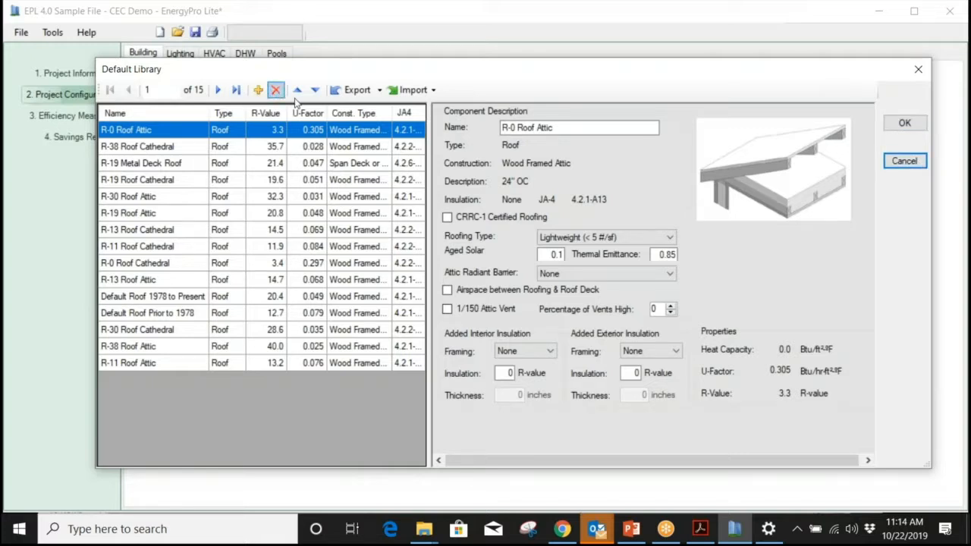
{"action": "left_click", "coordinate": [432, 92]}
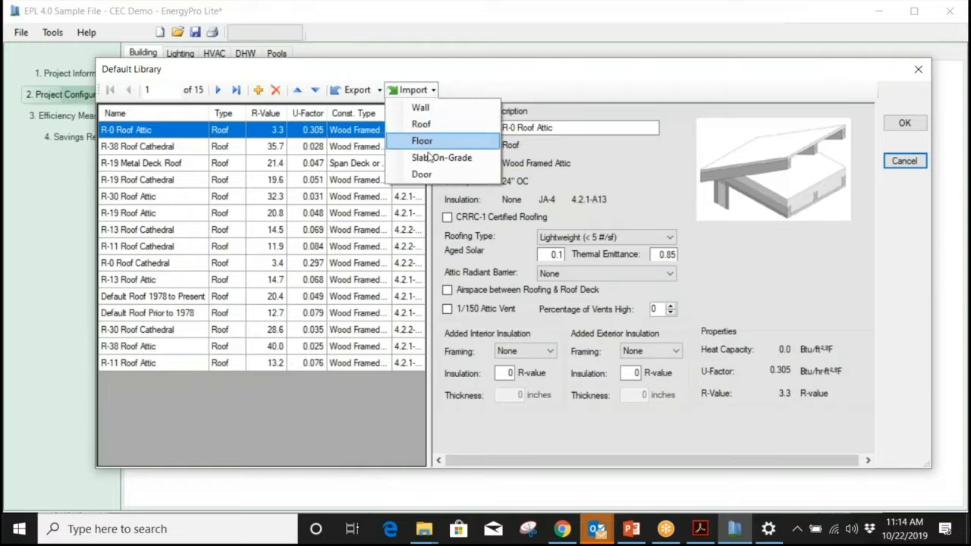
{"action": "left_click", "coordinate": [499, 90]}
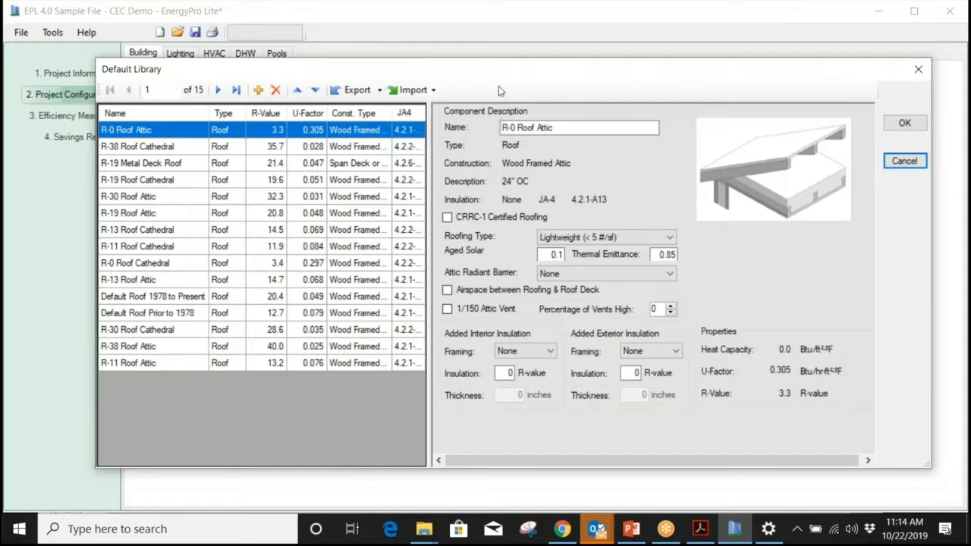
{"action": "left_click", "coordinate": [902, 162]}
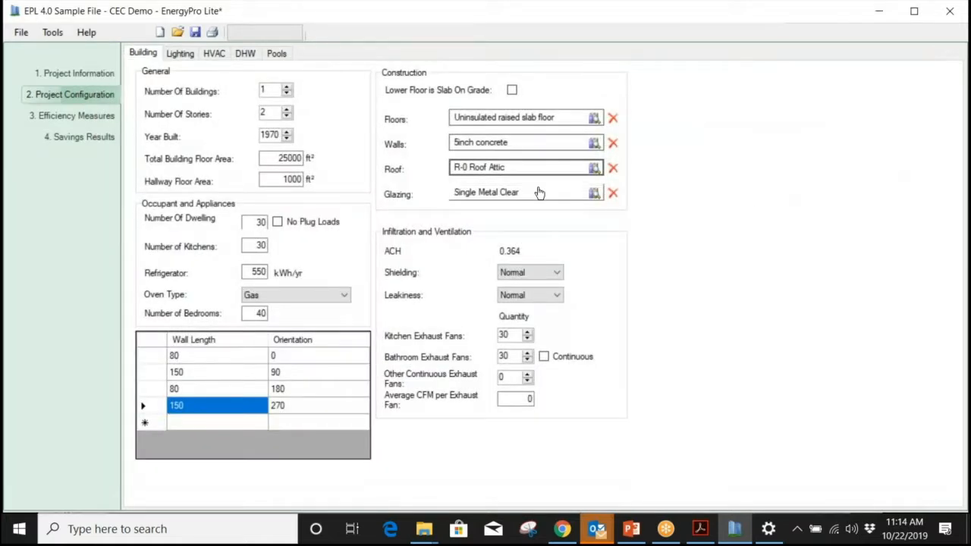
Step: Add a glazing library entry based on Single Metal Clear and switch its U-Factor and SHGC sources to NFRC Labeled
{"action": "double_click", "coordinate": [538, 195]}
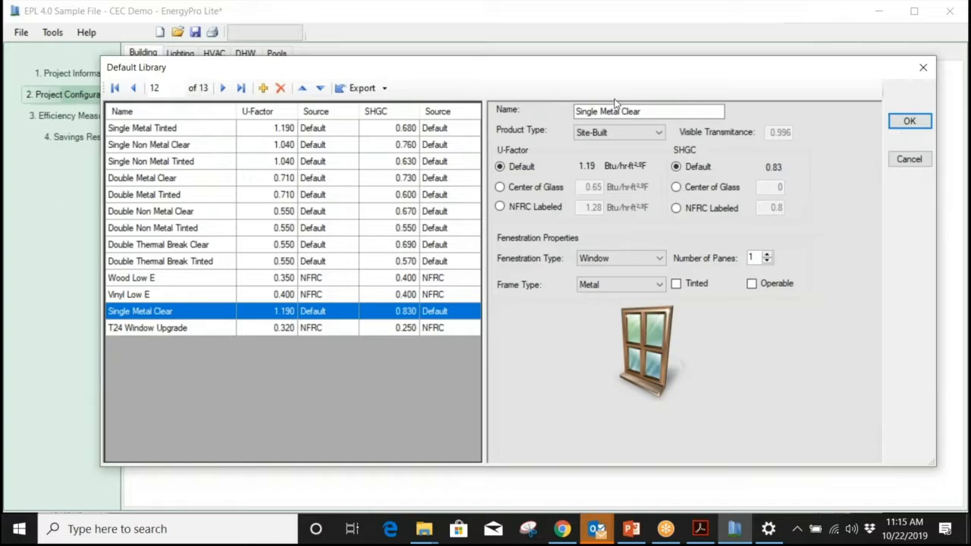
{"action": "left_click", "coordinate": [263, 88]}
{"action": "left_click", "coordinate": [500, 207]}
{"action": "double_click", "coordinate": [584, 208]}
{"action": "left_click", "coordinate": [676, 208]}
{"action": "double_click", "coordinate": [770, 208]}
{"action": "double_click", "coordinate": [588, 208]}
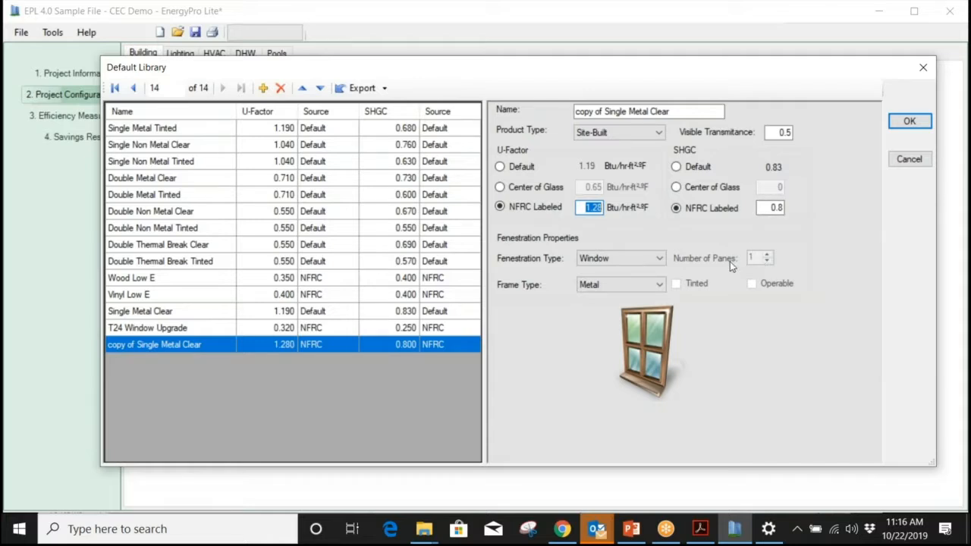
{"action": "left_click", "coordinate": [588, 207]}
Step: Examine the fenestration type and frame type options of the new glazing entry
{"action": "left_click", "coordinate": [659, 258]}
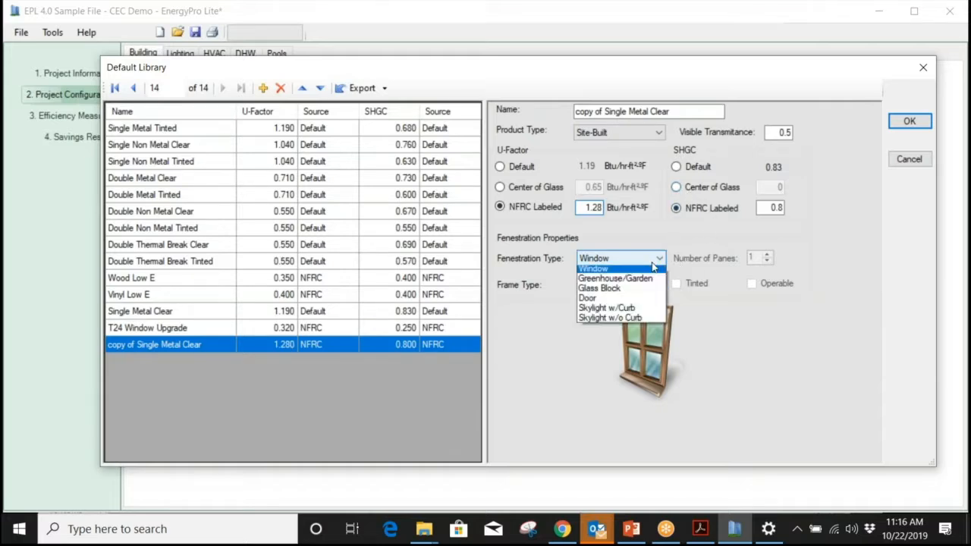
{"action": "left_click", "coordinate": [658, 258]}
{"action": "left_click", "coordinate": [654, 285]}
{"action": "left_click", "coordinate": [654, 285]}
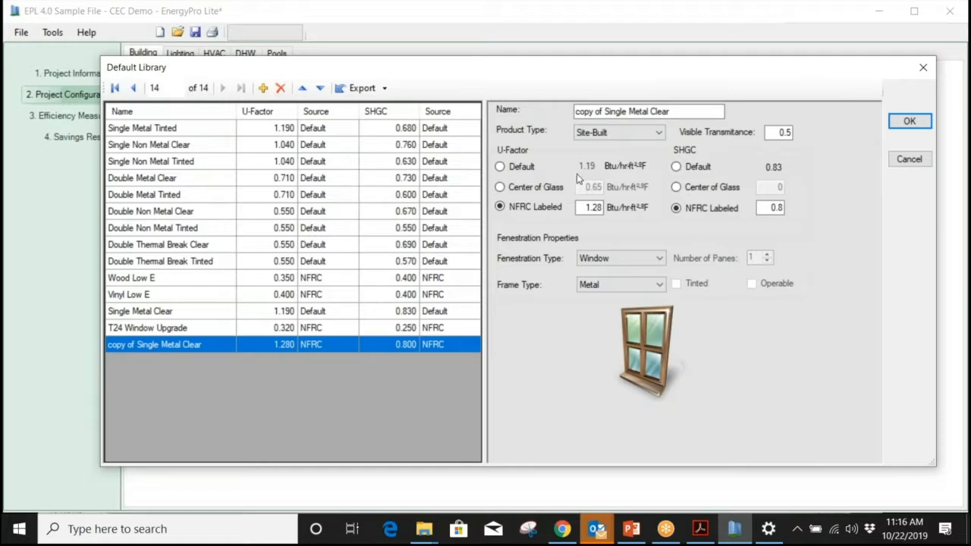
Step: Review the T24 Window Upgrade and Single Metal Clear entries, and accept Single Metal Clear as the project's glazing
{"action": "left_click", "coordinate": [231, 327]}
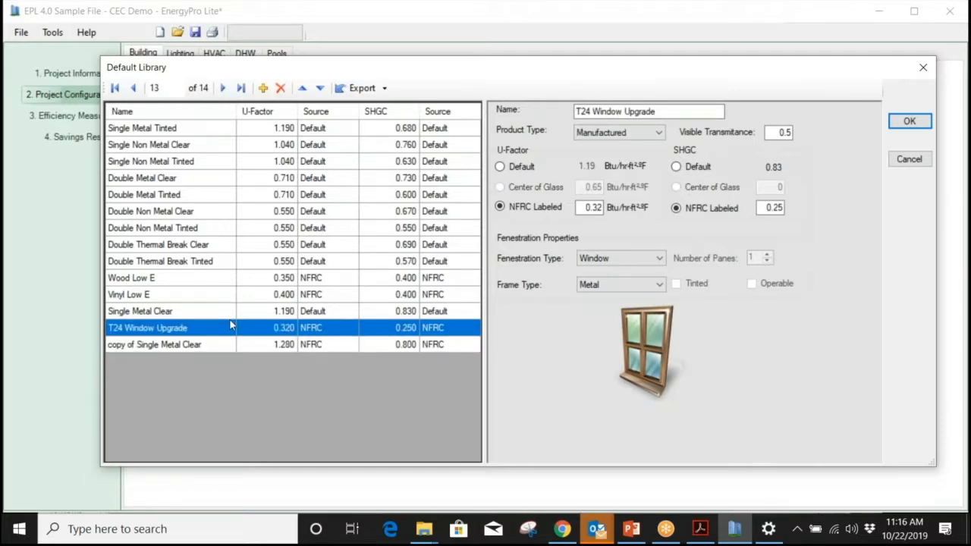
{"action": "left_click", "coordinate": [217, 312]}
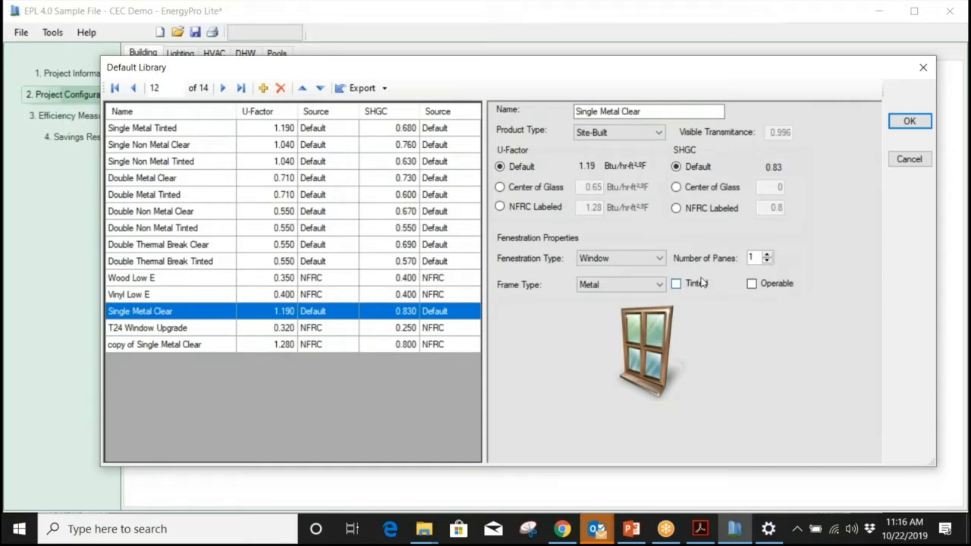
{"action": "left_click", "coordinate": [750, 284]}
{"action": "left_click", "coordinate": [751, 284]}
{"action": "left_click", "coordinate": [910, 121]}
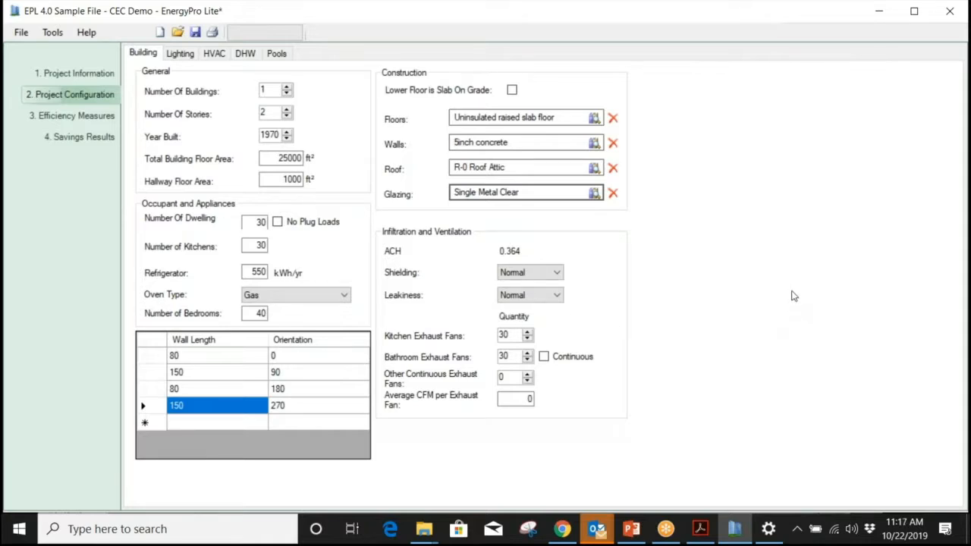
Step: Review the infiltration shielding options, try Well Shielded to check its effect on ACH, and return shielding to Normal
{"action": "left_click", "coordinate": [539, 272]}
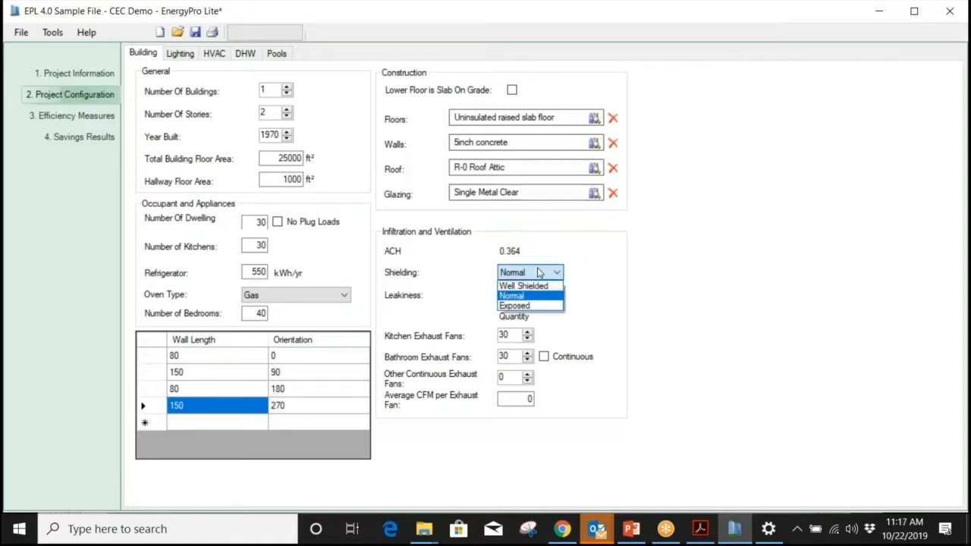
{"action": "left_click", "coordinate": [539, 272]}
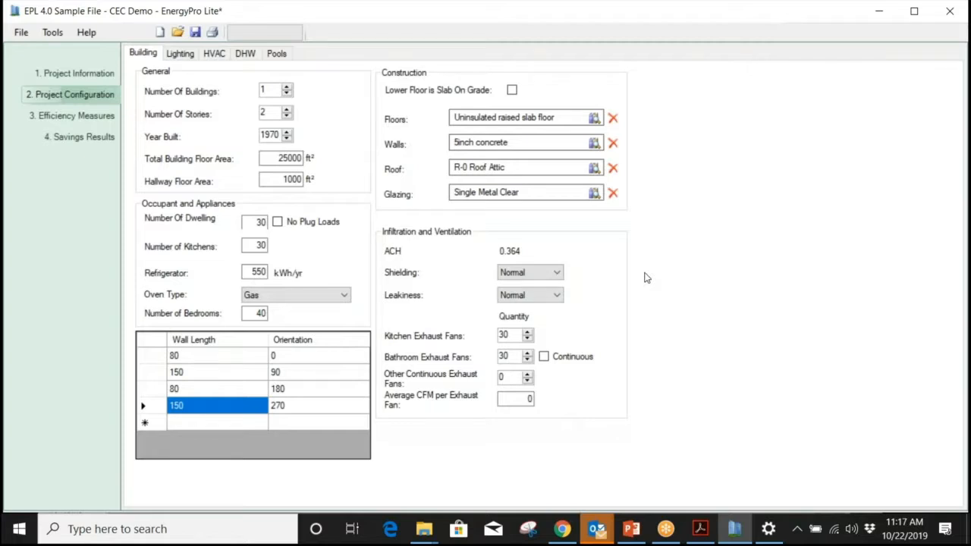
{"action": "left_click", "coordinate": [557, 275]}
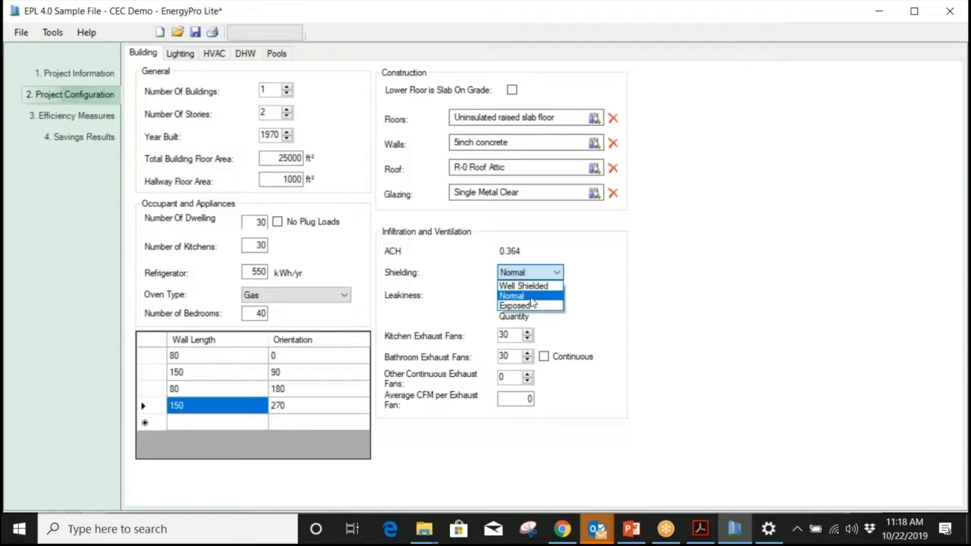
{"action": "left_click", "coordinate": [513, 286]}
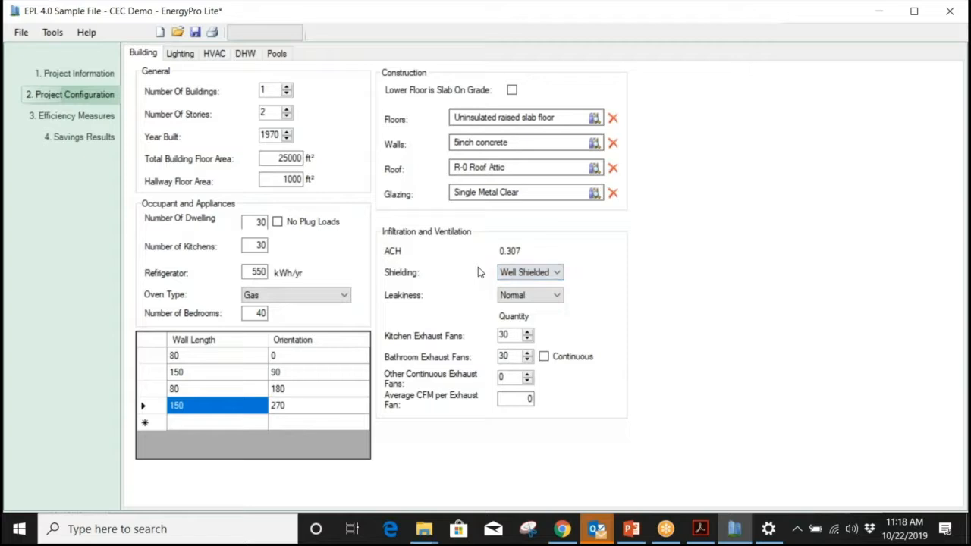
{"action": "left_click", "coordinate": [507, 277]}
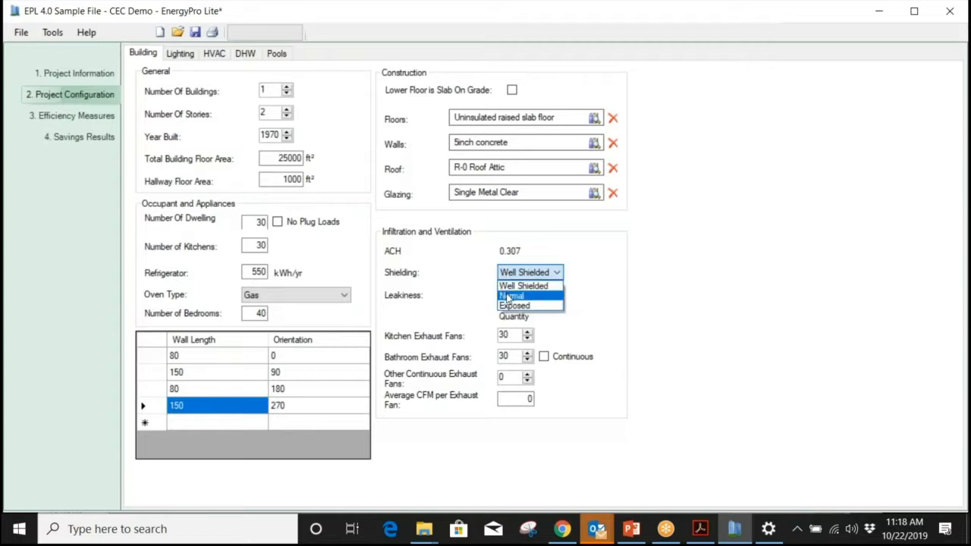
{"action": "left_click", "coordinate": [509, 293]}
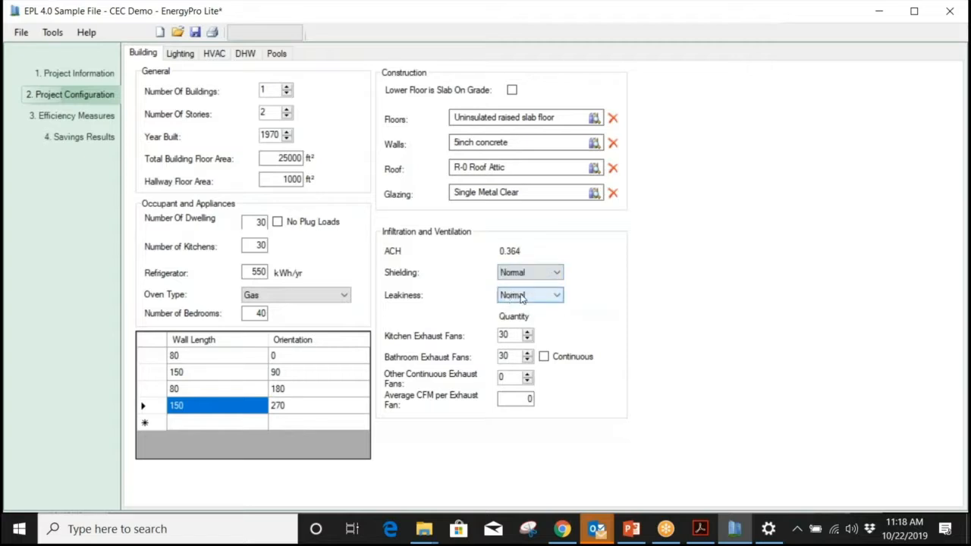
Step: Set the infiltration shielding to Well Shielded once more to compare the ACH, and return it to Normal
{"action": "left_click", "coordinate": [558, 273]}
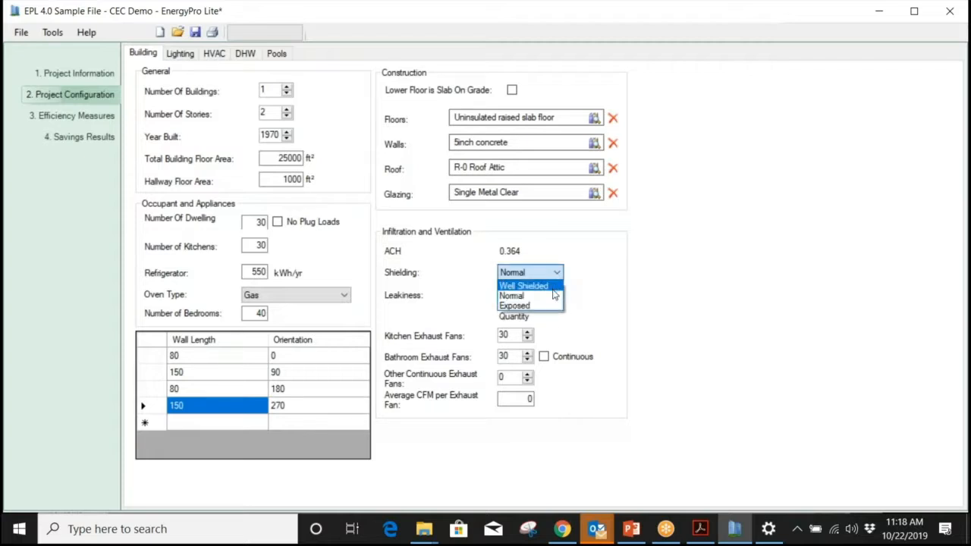
{"action": "left_click", "coordinate": [552, 287]}
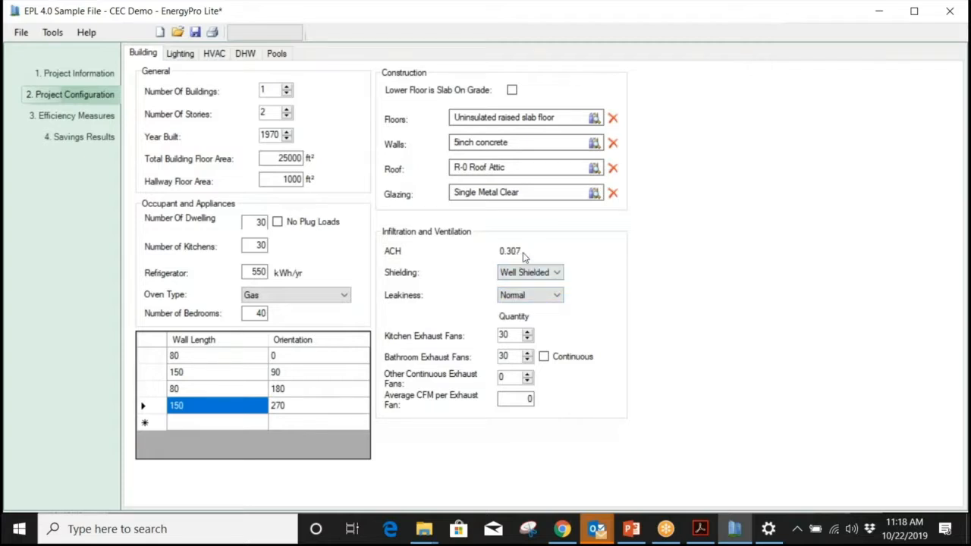
{"action": "left_click", "coordinate": [548, 273]}
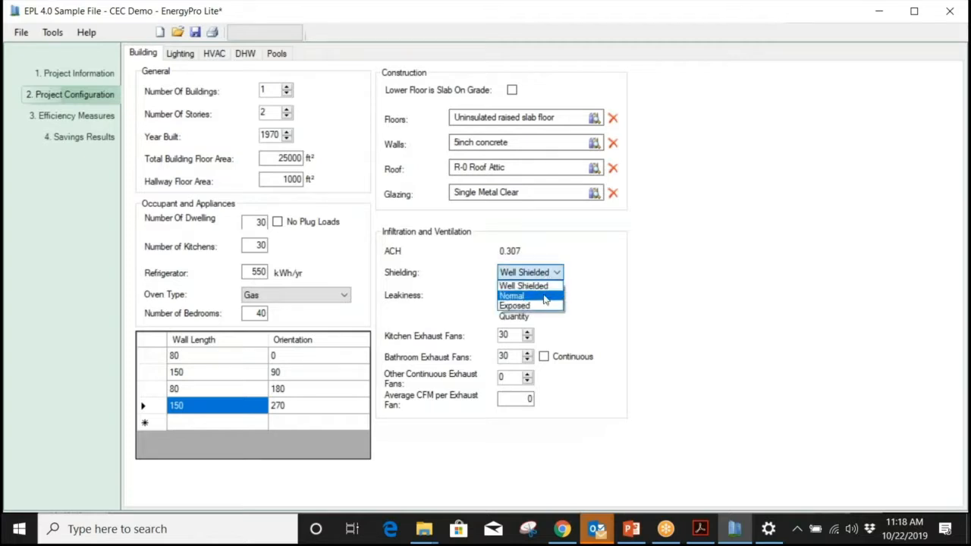
{"action": "left_click", "coordinate": [544, 296]}
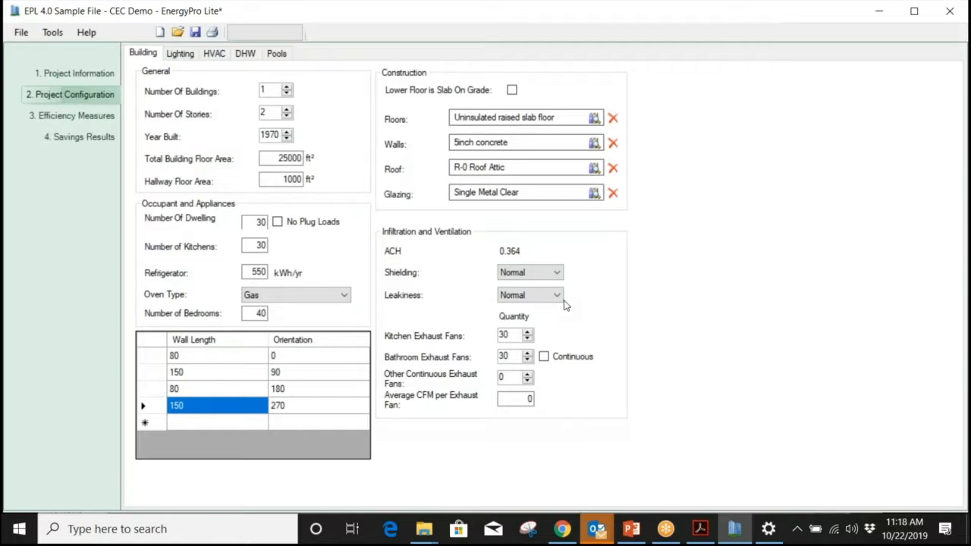
Step: Review the leakiness options for infiltration and keep Normal
{"action": "left_click", "coordinate": [556, 301]}
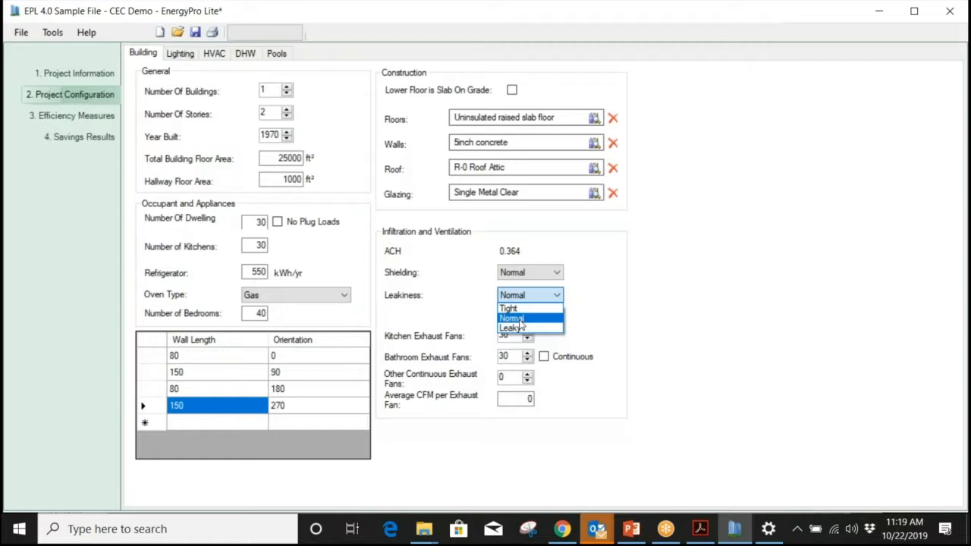
{"action": "left_click", "coordinate": [520, 319]}
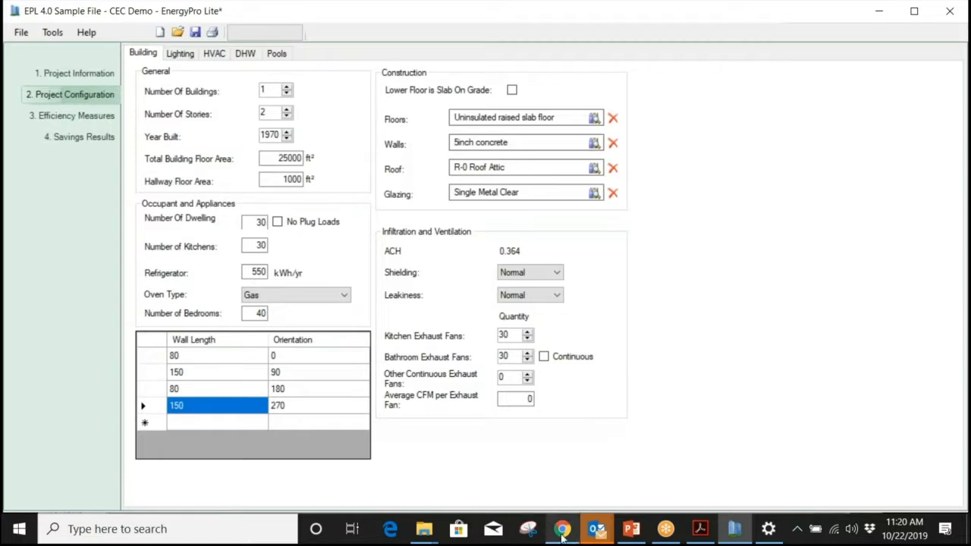
{"action": "mouse_move", "coordinate": [562, 535]}
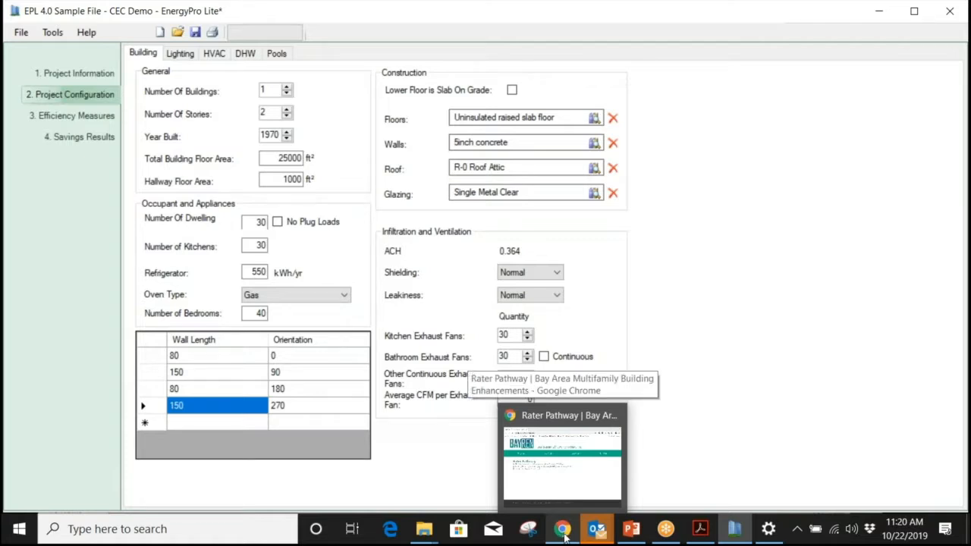
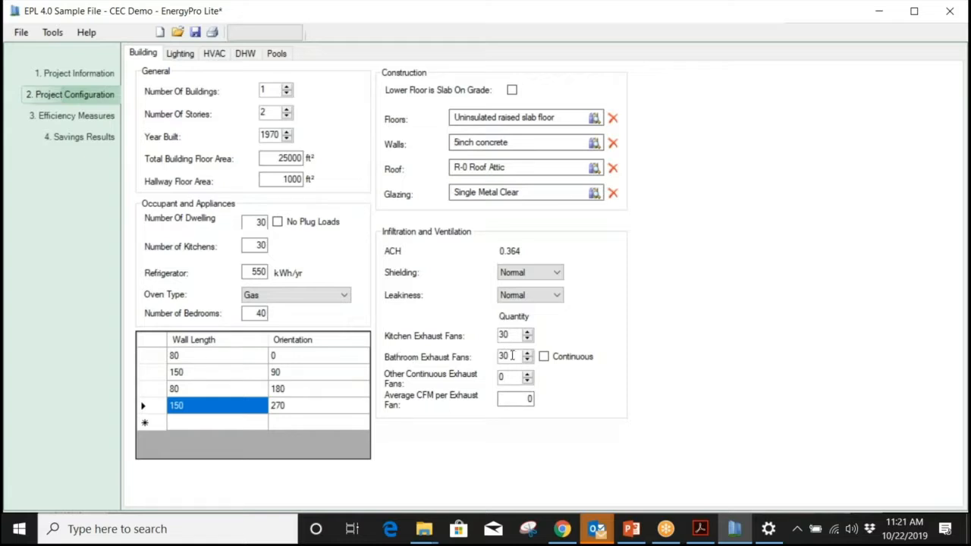
Step: Toggle the Continuous option of the bathroom exhaust fans on and off, and set their quantity to 0
{"action": "left_click_drag", "start_coordinate": [512, 355], "coordinate": [499, 355]}
{"action": "left_click", "coordinate": [544, 356]}
{"action": "left_click", "coordinate": [546, 359]}
{"action": "left_click_drag", "start_coordinate": [510, 356], "coordinate": [493, 358]}
{"action": "type", "text": "0"}
Step: Set the other continuous exhaust fans to 5 and the average CFM per exhaust fan to 400
{"action": "double_click", "coordinate": [499, 377]}
{"action": "type", "text": "5"}
{"action": "double_click", "coordinate": [507, 379]}
{"action": "double_click", "coordinate": [520, 400]}
{"action": "type", "text": "400"}
{"action": "left_click", "coordinate": [508, 377]}
{"action": "left_click", "coordinate": [509, 355]}
{"action": "left_click", "coordinate": [514, 378]}
{"action": "left_click", "coordinate": [516, 398]}
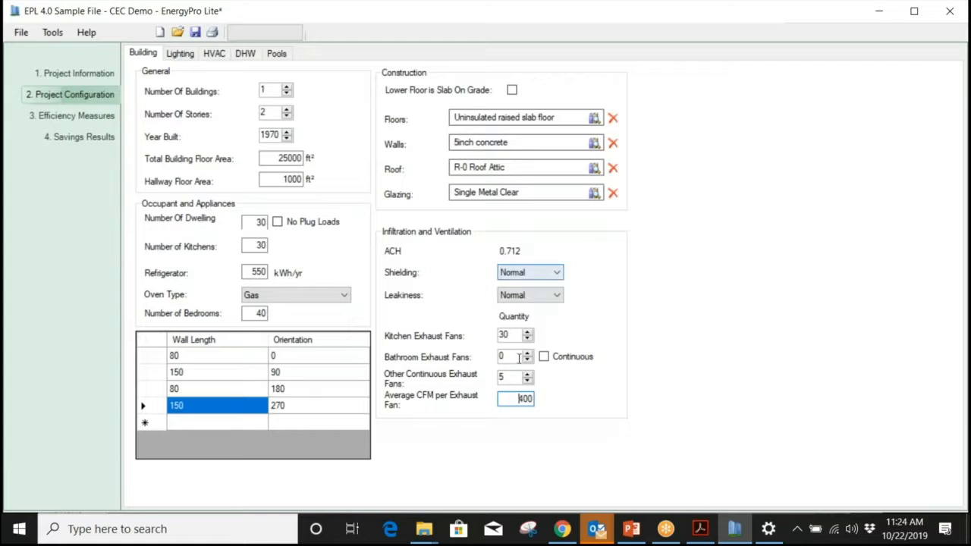
{"action": "left_click", "coordinate": [508, 380]}
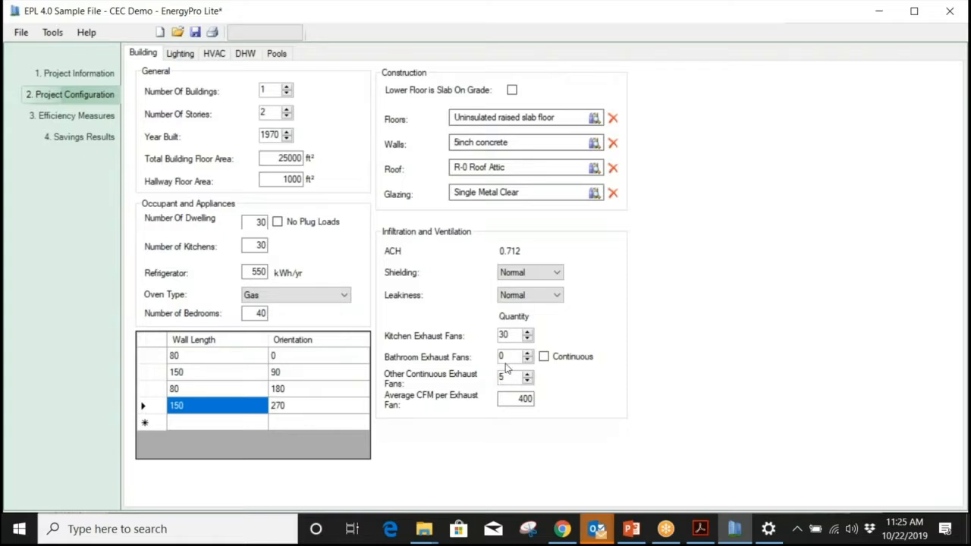
Step: Restore the bathroom exhaust fans to 30, and set the other continuous exhaust fans and average CFM per fan back to 0
{"action": "left_click_drag", "start_coordinate": [506, 356], "coordinate": [493, 356]}
{"action": "left_click", "coordinate": [504, 355]}
{"action": "key", "text": "BackSpace"}
{"action": "type", "text": "30"}
{"action": "left_click_drag", "start_coordinate": [510, 378], "coordinate": [467, 370]}
{"action": "type", "text": "0"}
{"action": "left_click", "coordinate": [523, 402]}
{"action": "left_click_drag", "start_coordinate": [522, 400], "coordinate": [540, 399]}
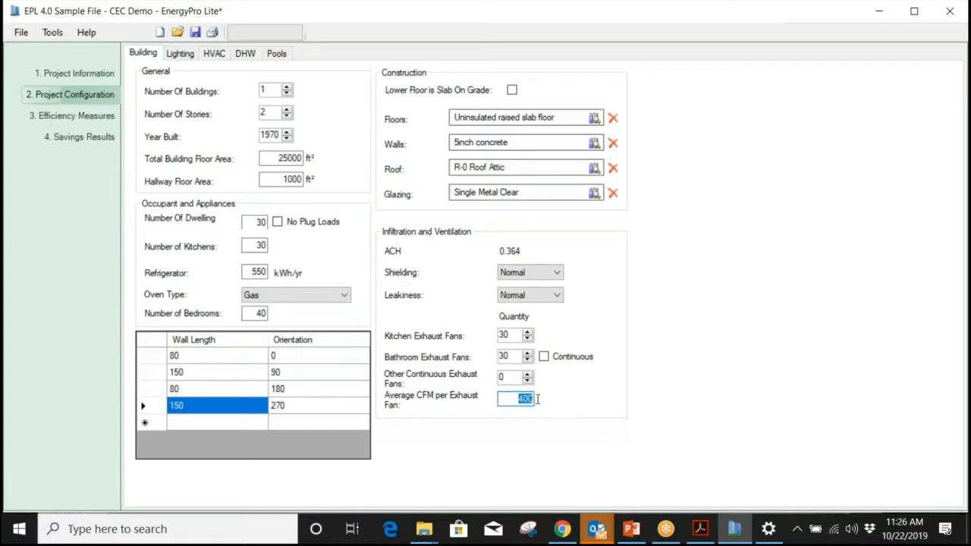
{"action": "type", "text": "0"}
{"action": "left_click", "coordinate": [513, 378]}
Step: Open the project's lighting configuration and examine the existing wattage and quantity of the listed fixtures
{"action": "left_click", "coordinate": [181, 54]}
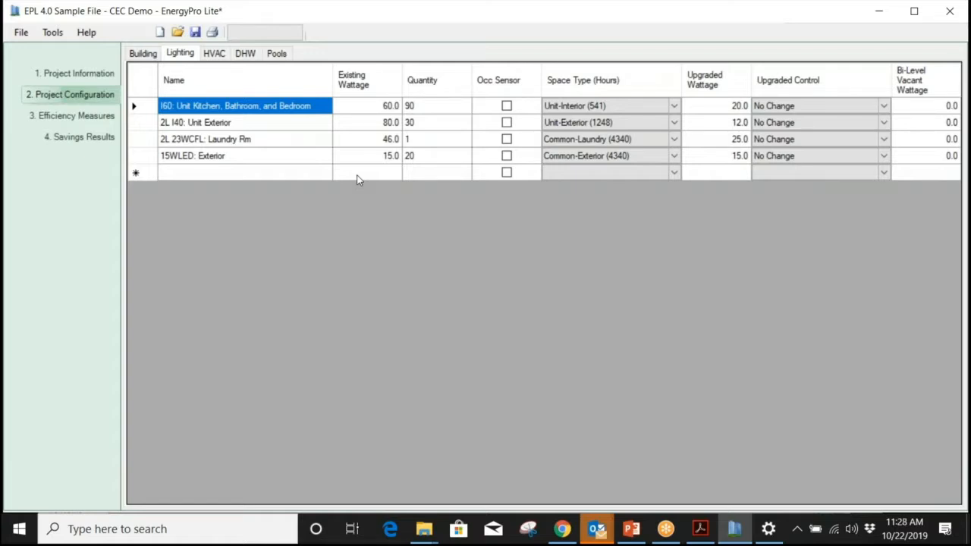
{"action": "left_click", "coordinate": [416, 105]}
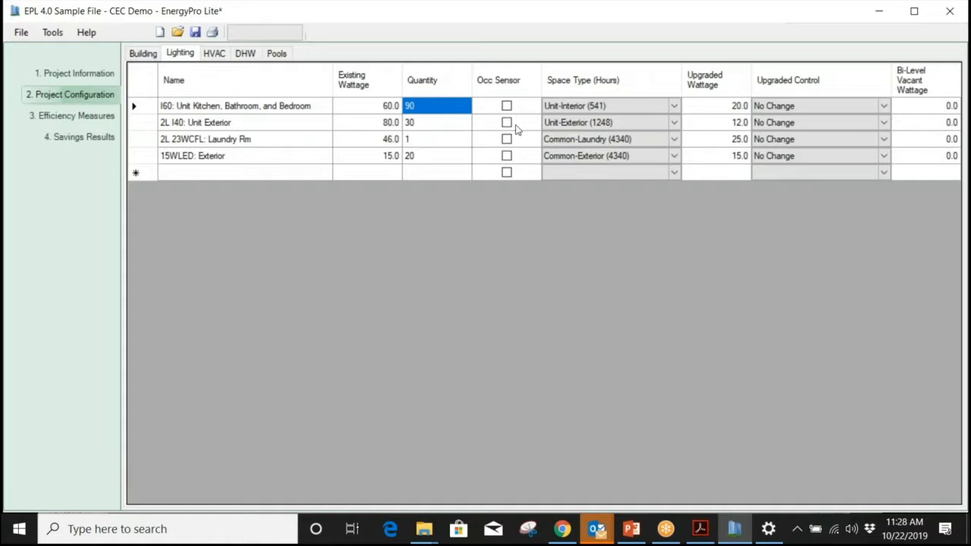
{"action": "left_click", "coordinate": [381, 173]}
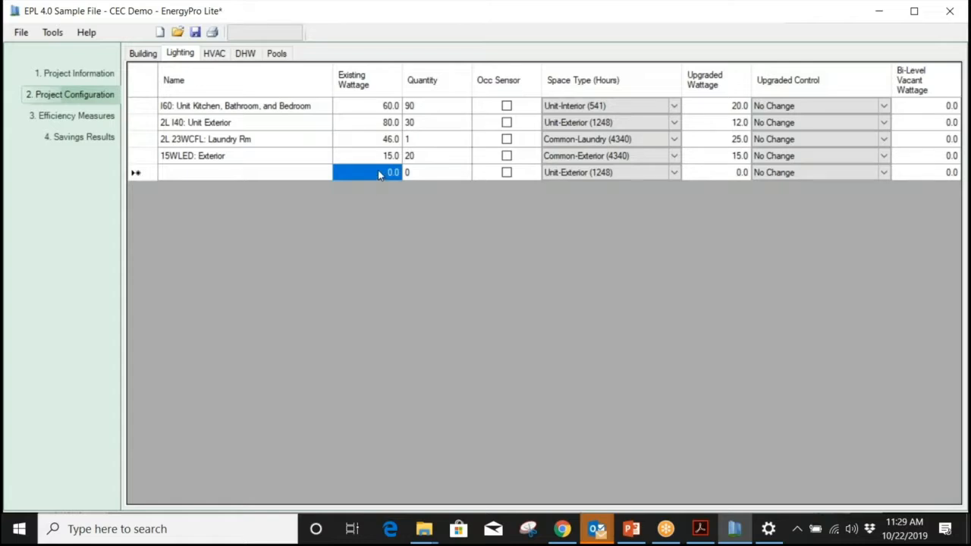
{"action": "left_click", "coordinate": [381, 141]}
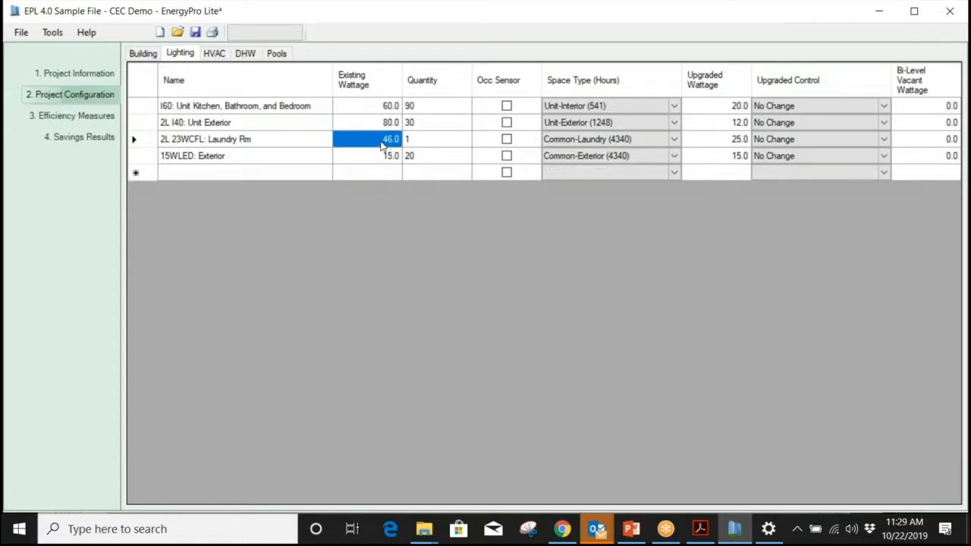
{"action": "left_click", "coordinate": [372, 173]}
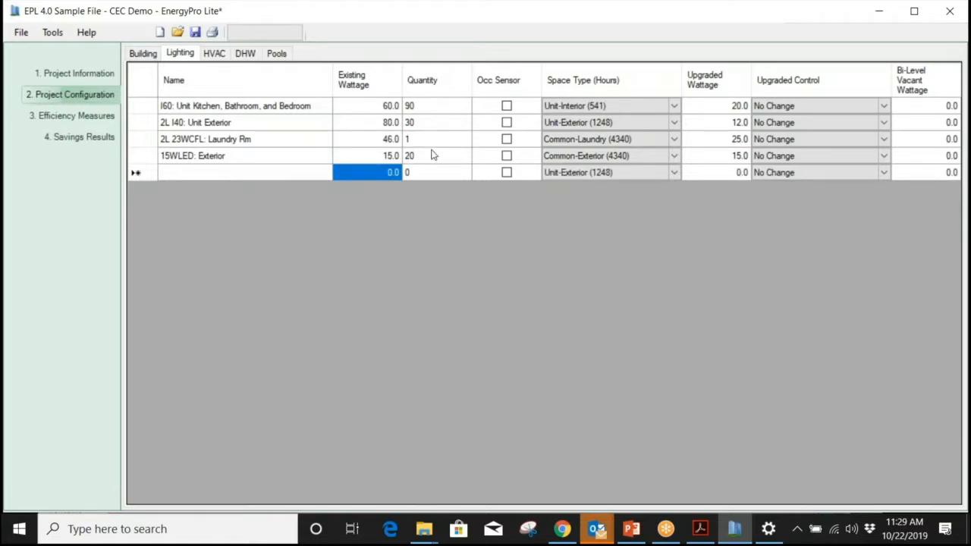
Step: Toggle the occupancy sensor for the unit kitchen, bathroom and bedroom lighting on and off, and review its space type options, keeping Unit-Interior
{"action": "left_click", "coordinate": [507, 106]}
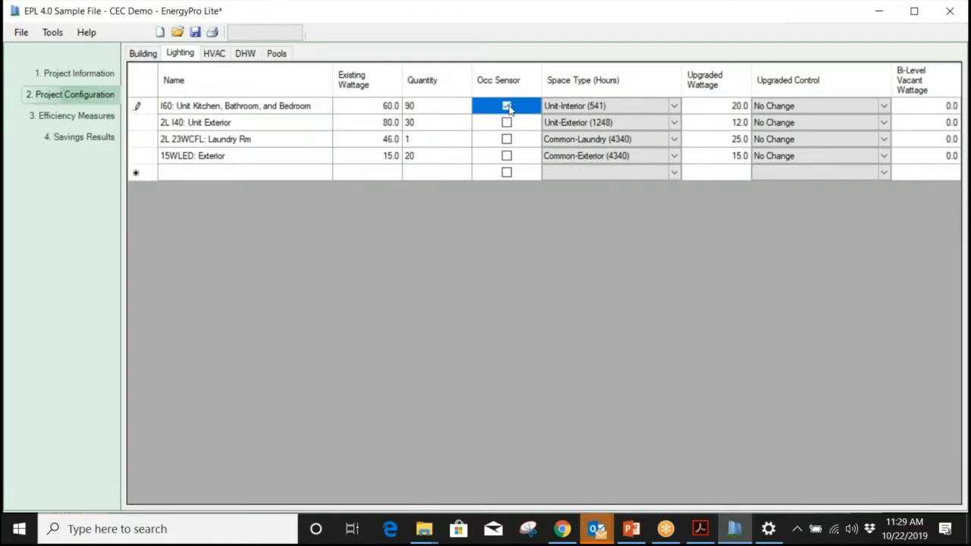
{"action": "left_click", "coordinate": [509, 107]}
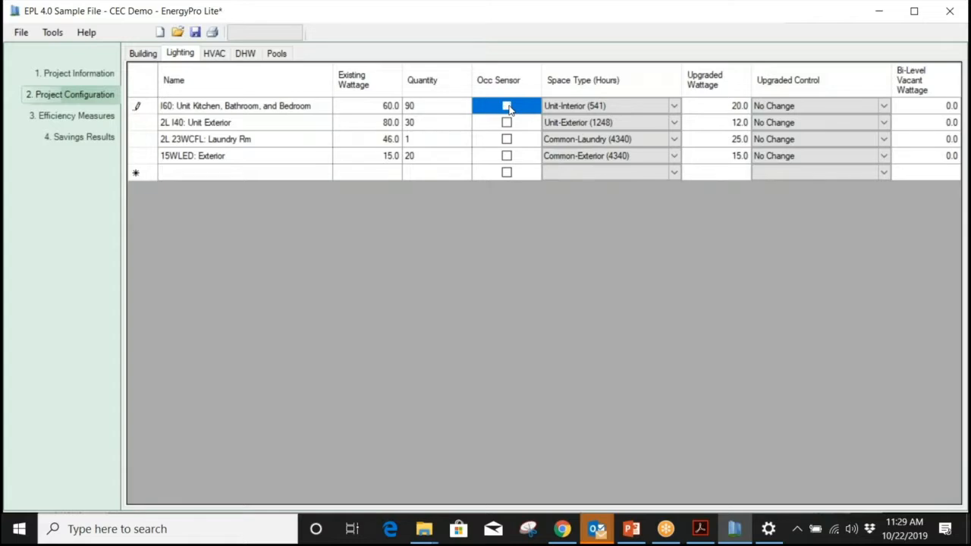
{"action": "left_click", "coordinate": [674, 106]}
{"action": "left_click", "coordinate": [674, 106]}
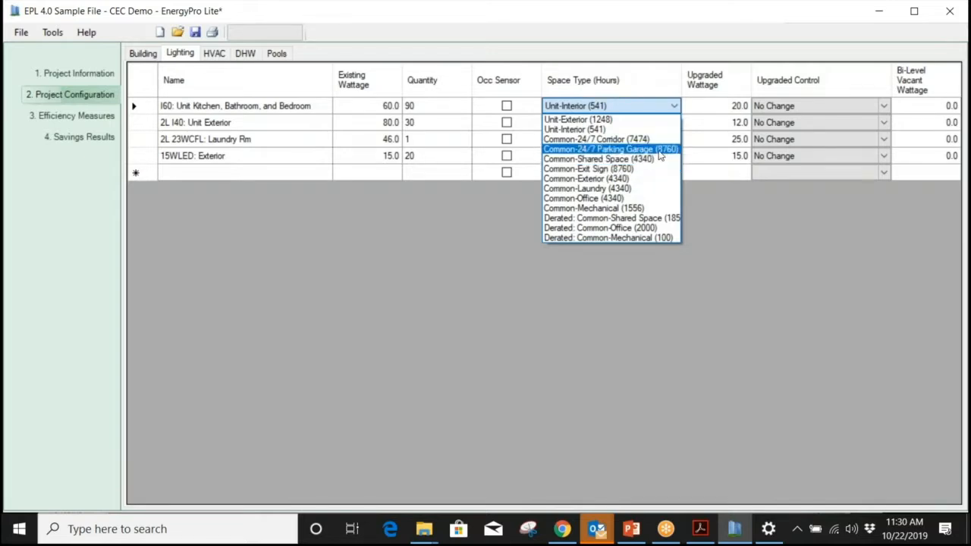
{"action": "left_click", "coordinate": [658, 282]}
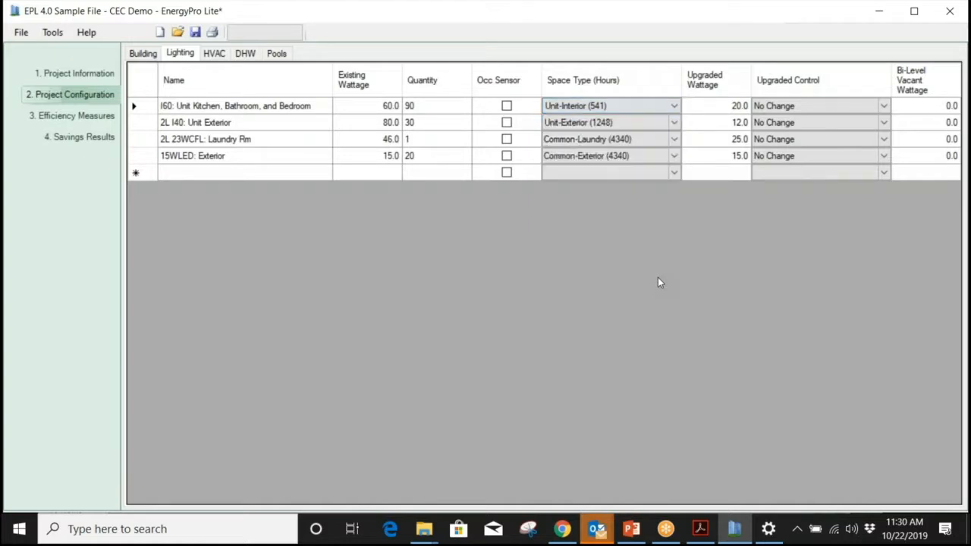
Step: Examine the upgraded wattage of each lighting row and the upgraded control options for the unit kitchen, bathroom and bedroom fixtures
{"action": "left_click", "coordinate": [737, 108]}
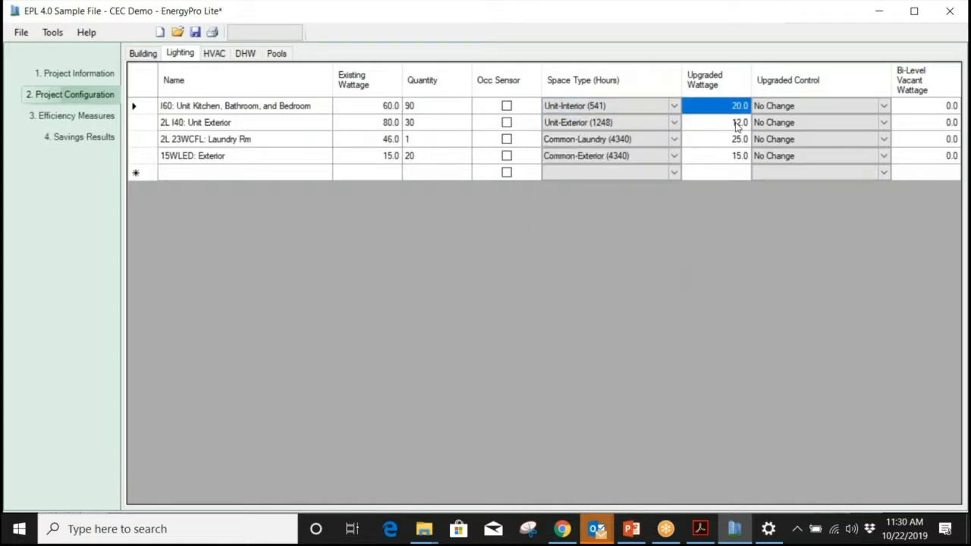
{"action": "left_click", "coordinate": [737, 124]}
{"action": "left_click", "coordinate": [735, 142]}
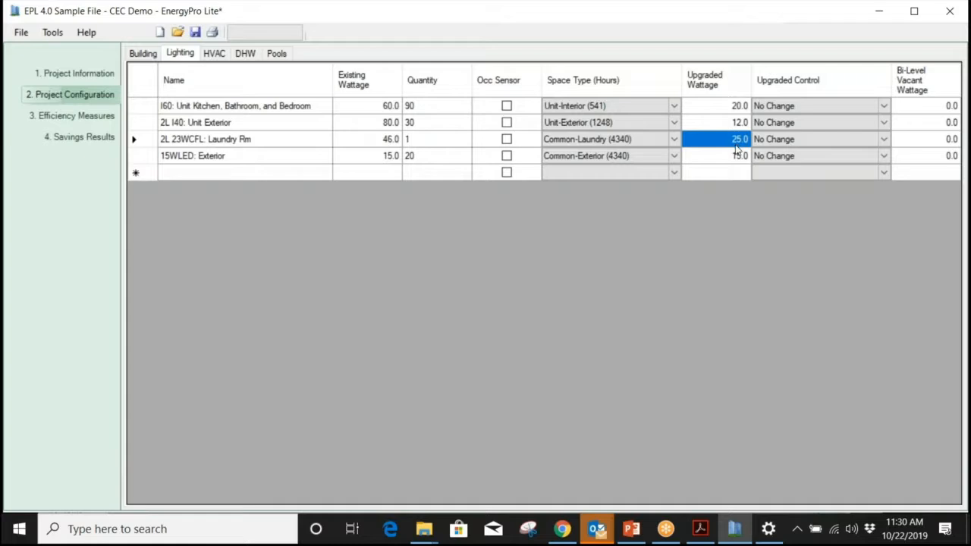
{"action": "left_click", "coordinate": [736, 158]}
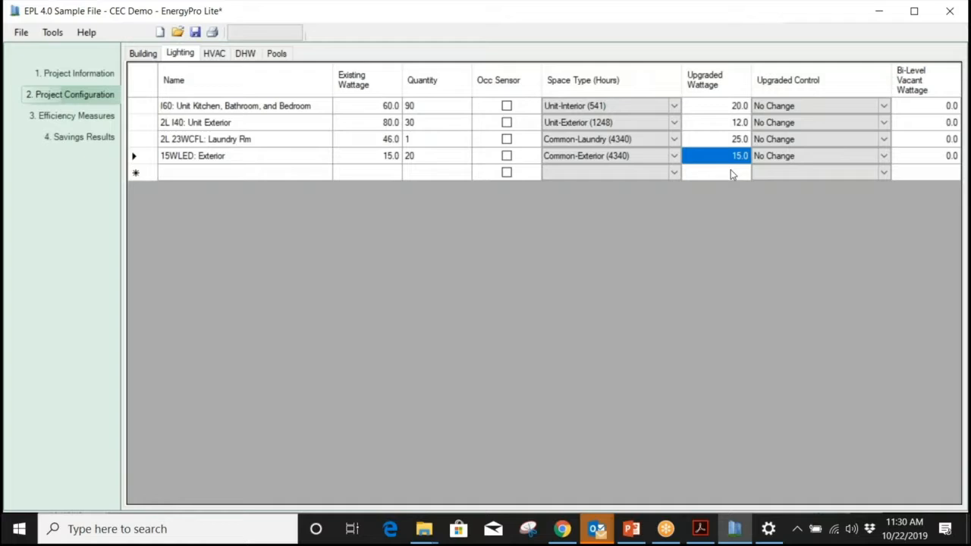
{"action": "left_click", "coordinate": [731, 173]}
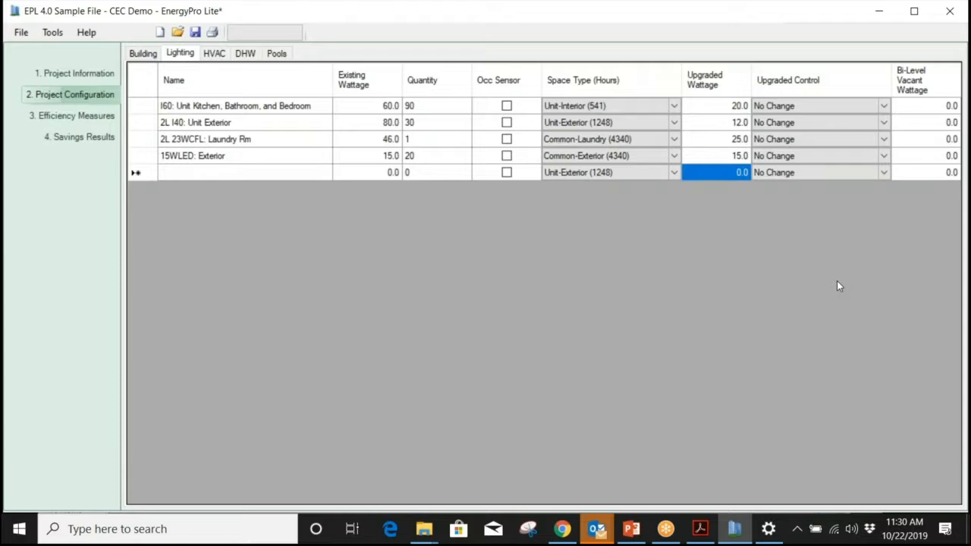
{"action": "left_click", "coordinate": [379, 156]}
{"action": "left_click", "coordinate": [717, 157]}
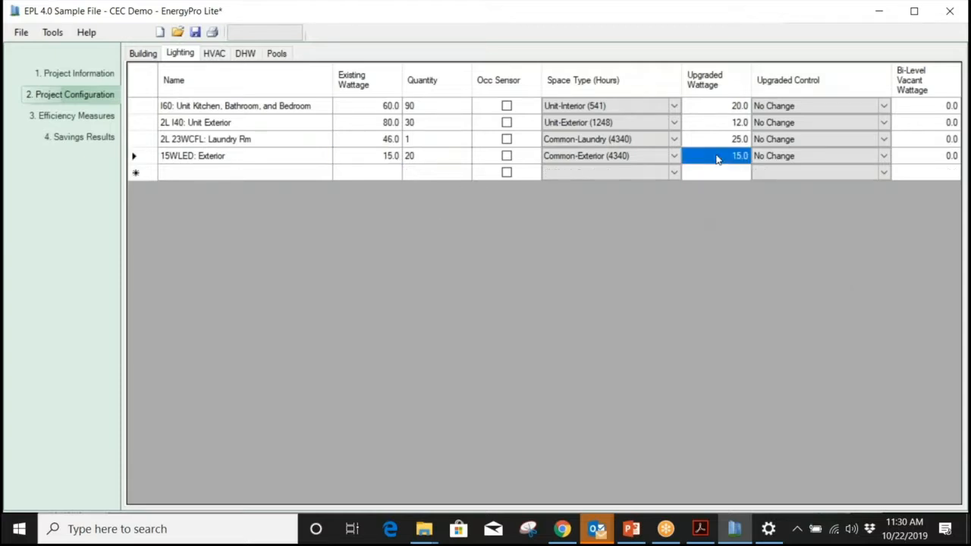
{"action": "left_click", "coordinate": [886, 110]}
{"action": "left_click", "coordinate": [884, 107]}
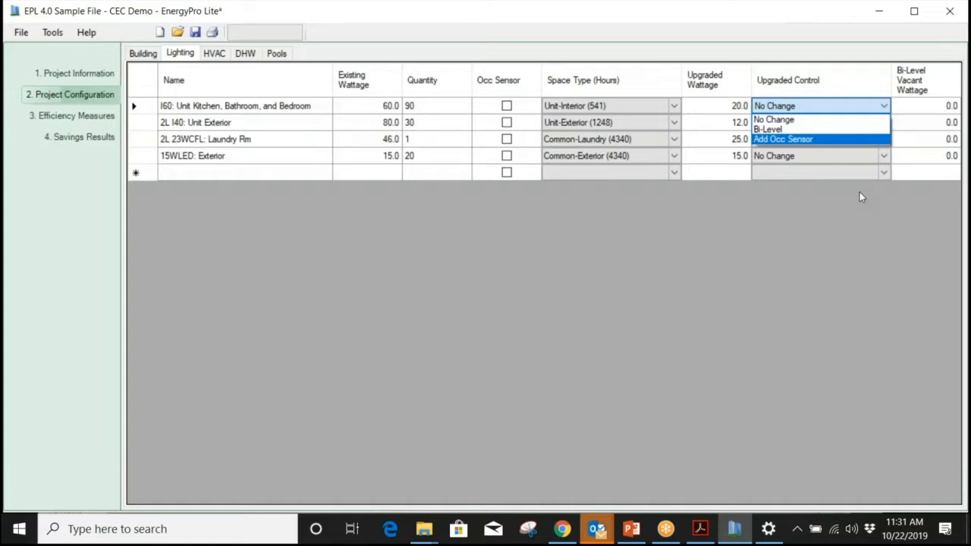
{"action": "left_click", "coordinate": [724, 110]}
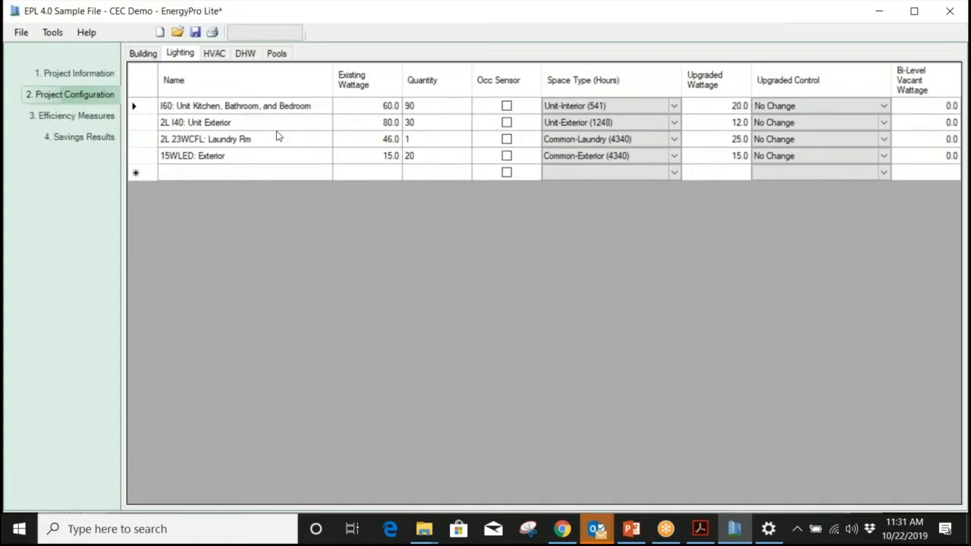
Step: Compare the existing and upgraded wattages of the unit kitchen, bathroom and bedroom lighting, and check the blank row for new fixtures
{"action": "left_click", "coordinate": [248, 175]}
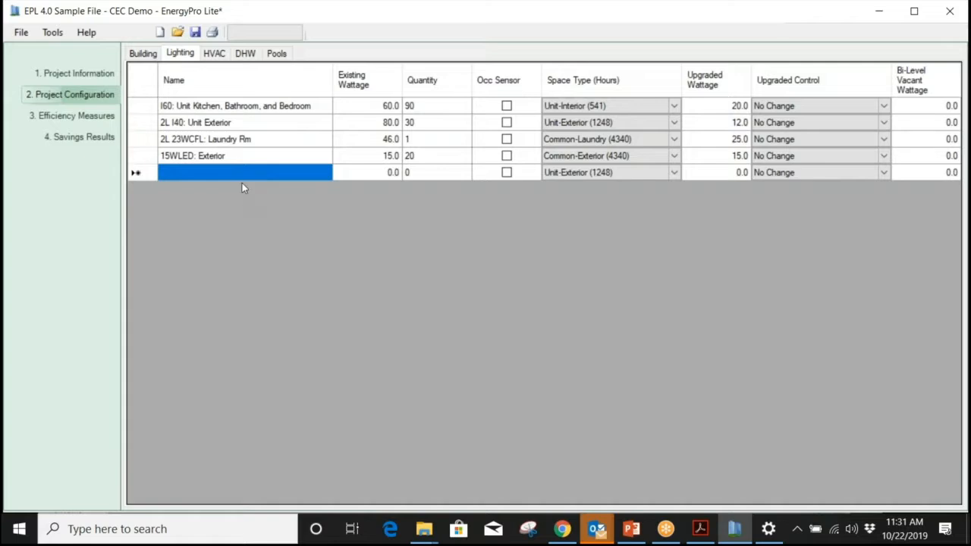
{"action": "left_click", "coordinate": [217, 109]}
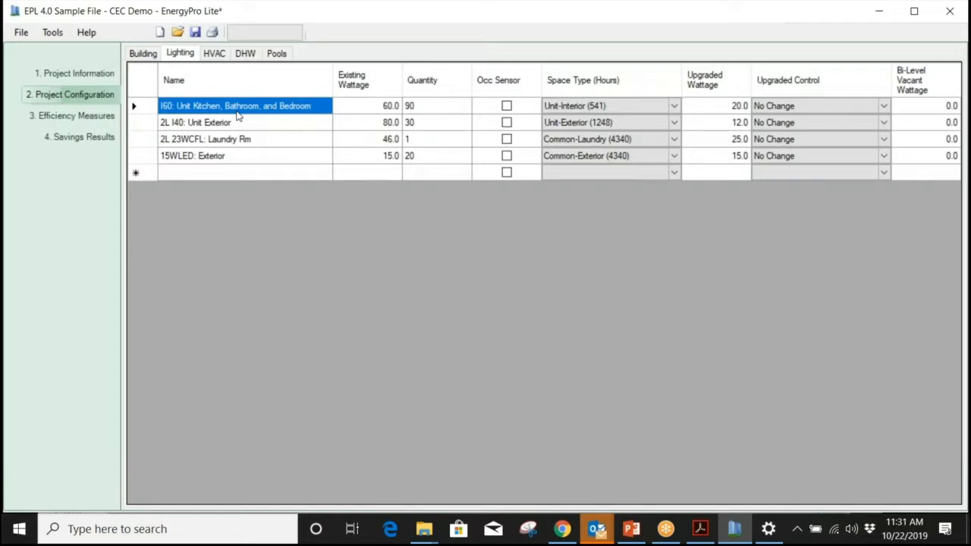
{"action": "left_click", "coordinate": [357, 112]}
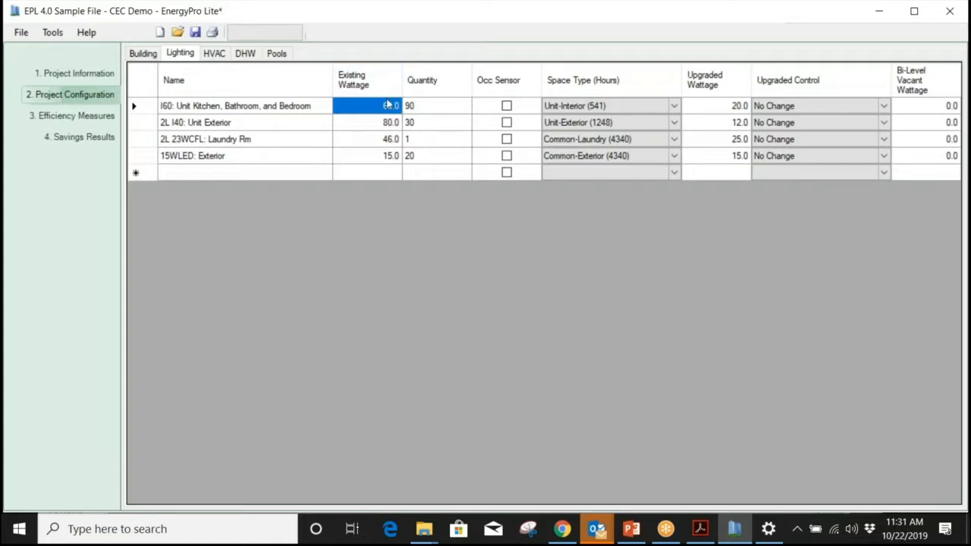
{"action": "left_click", "coordinate": [722, 112]}
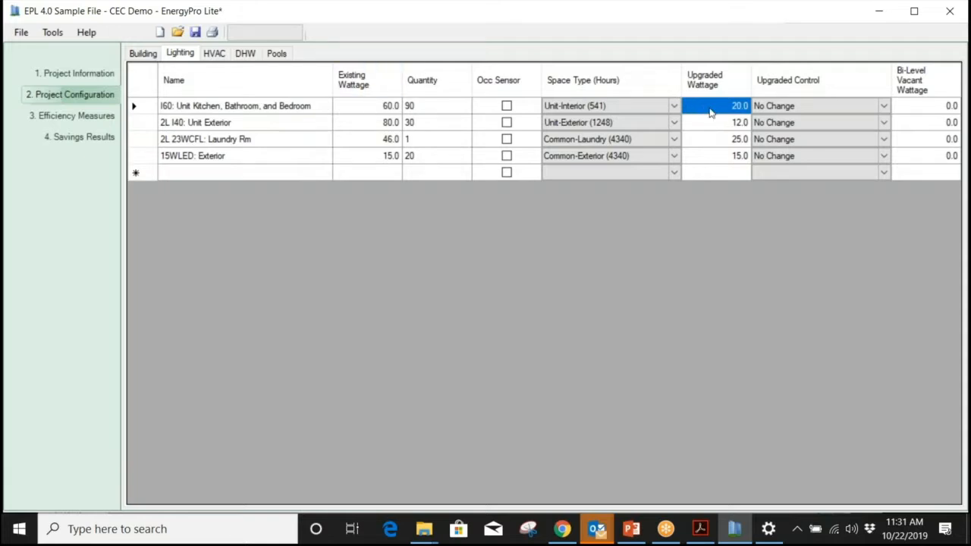
{"action": "left_click", "coordinate": [713, 112]}
{"action": "left_click", "coordinate": [738, 107]}
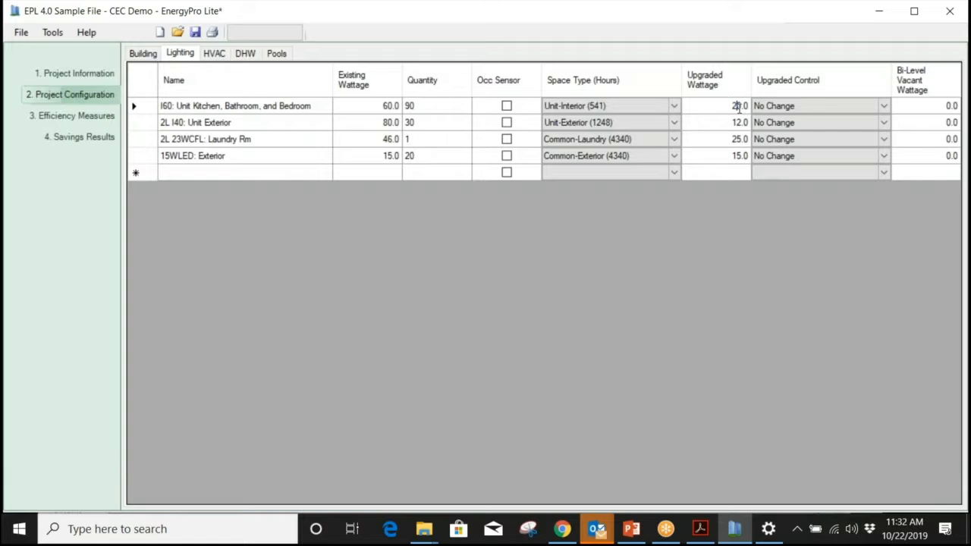
{"action": "left_click", "coordinate": [730, 176]}
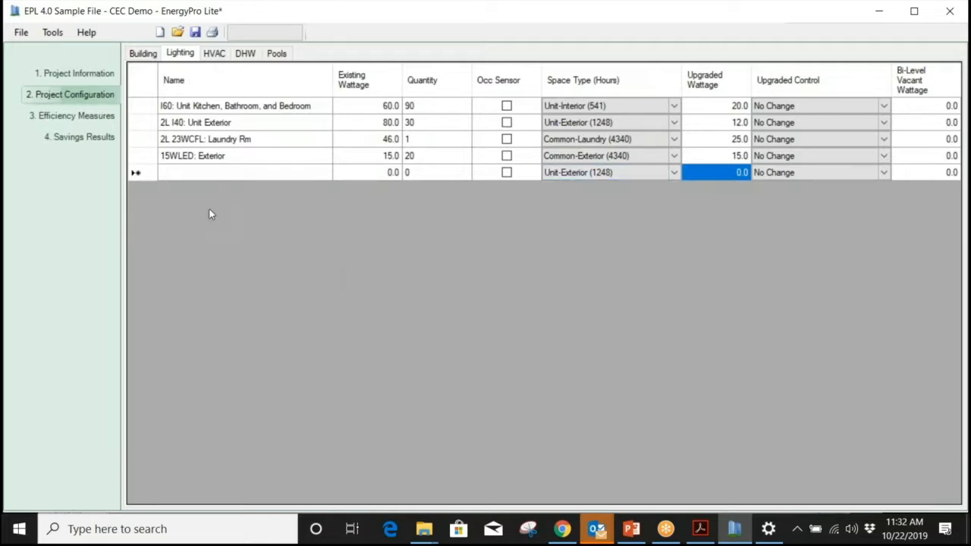
Step: Open the project's HVAC configuration and duplicate the Standard 60k Btu/h FAU system in the HVAC library
{"action": "left_click", "coordinate": [213, 55]}
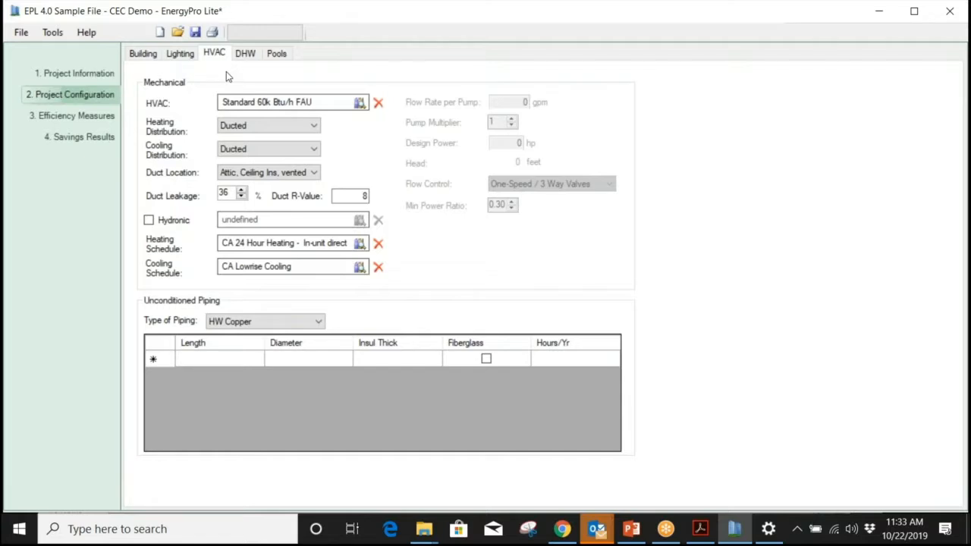
{"action": "double_click", "coordinate": [256, 102]}
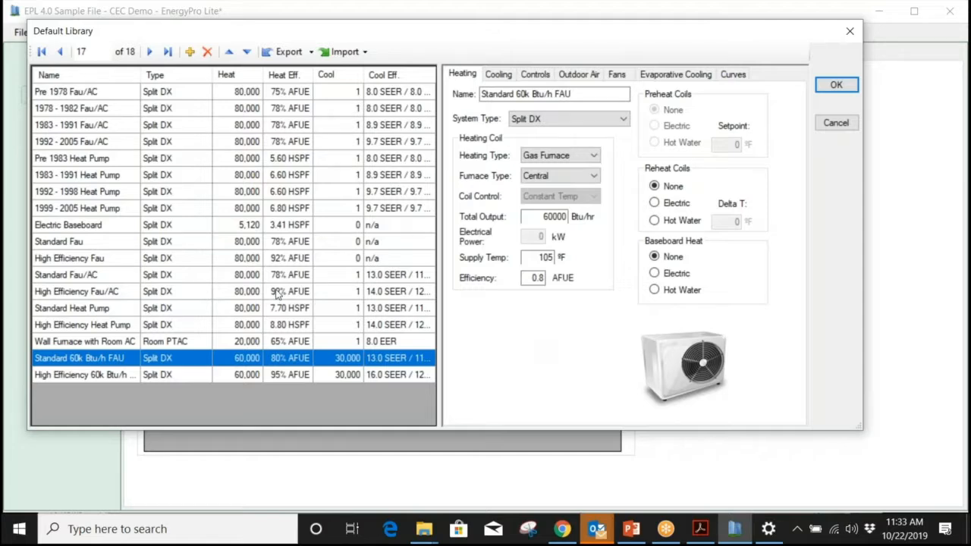
{"action": "left_click", "coordinate": [190, 53]}
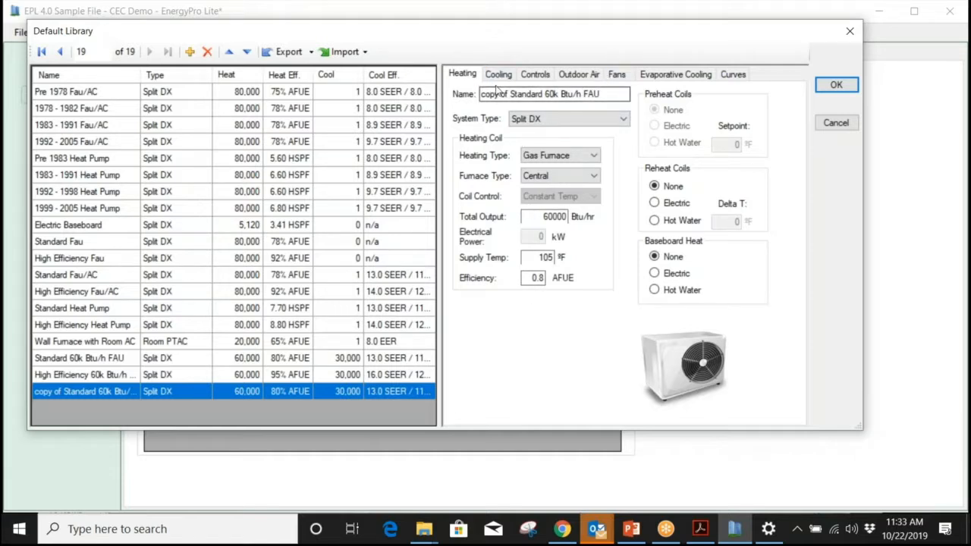
Step: Compare the heating and cooling settings of the copied furnace system and review its heating type options, keeping Gas Furnace
{"action": "left_click", "coordinate": [497, 76]}
{"action": "left_click", "coordinate": [462, 74]}
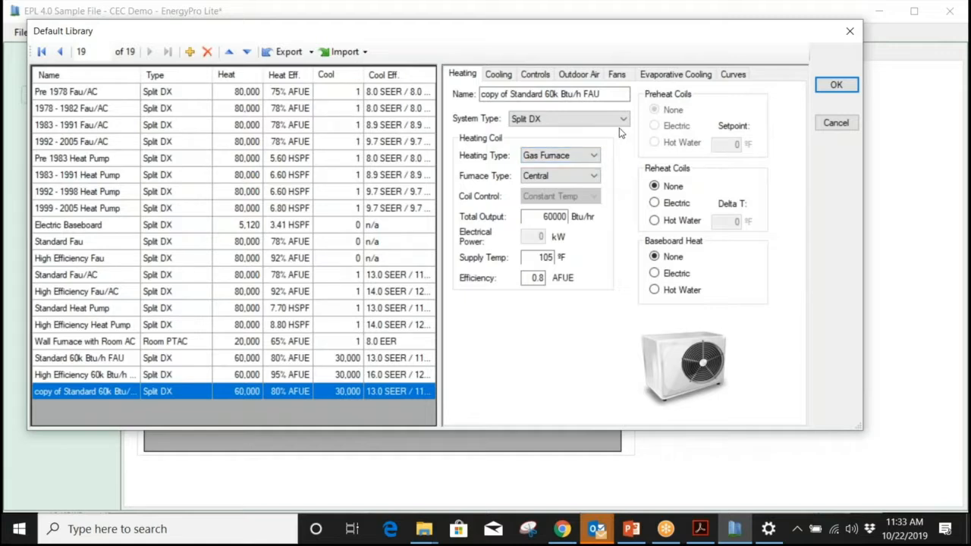
{"action": "left_click", "coordinate": [492, 74]}
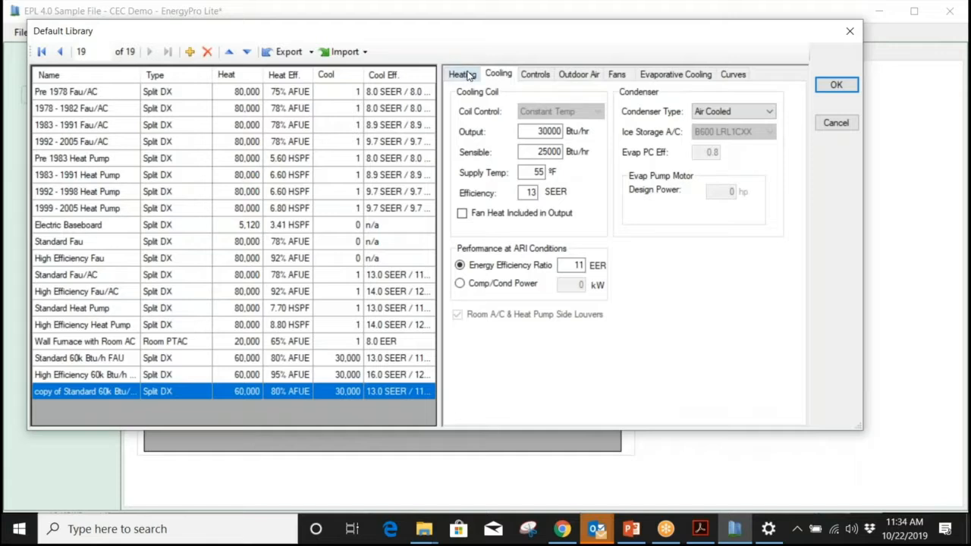
{"action": "left_click", "coordinate": [462, 74]}
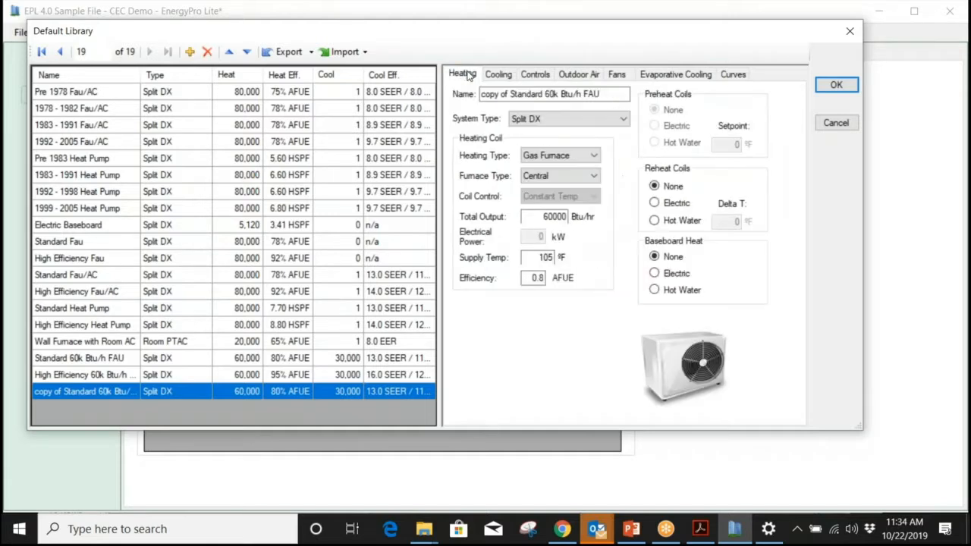
{"action": "left_click", "coordinate": [593, 157]}
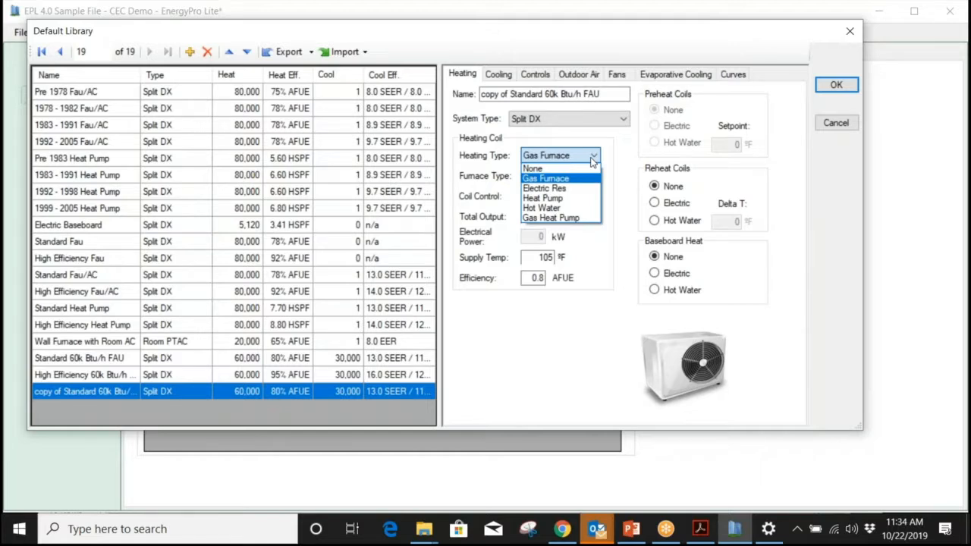
{"action": "left_click", "coordinate": [593, 159]}
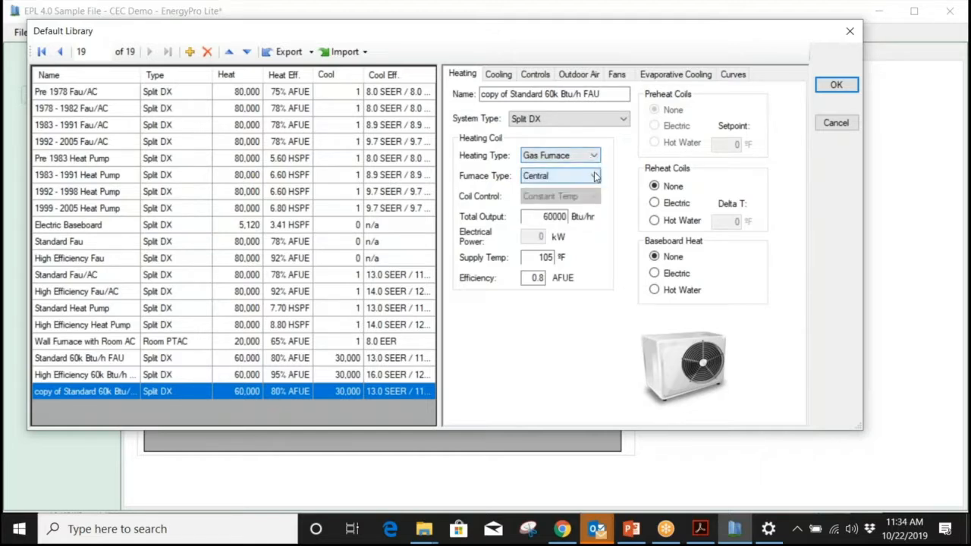
Step: Review the furnace type options of the copied system and set its furnace type to Gravity Wall
{"action": "left_click", "coordinate": [594, 176]}
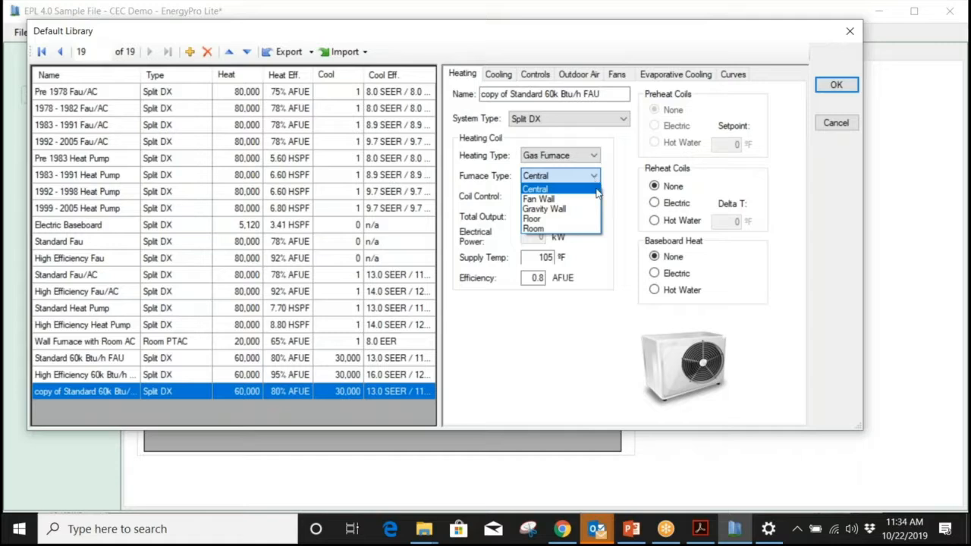
{"action": "left_click", "coordinate": [553, 189]}
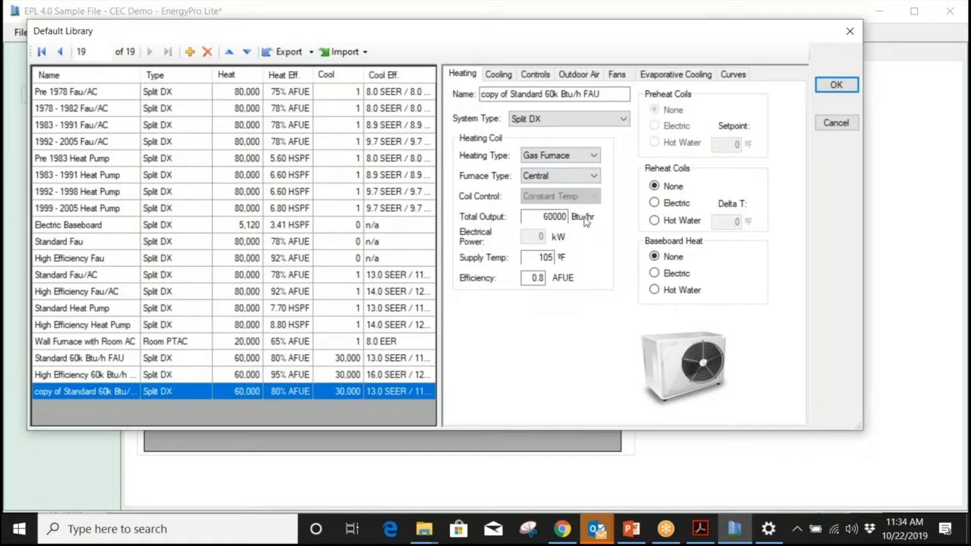
{"action": "left_click", "coordinate": [593, 177]}
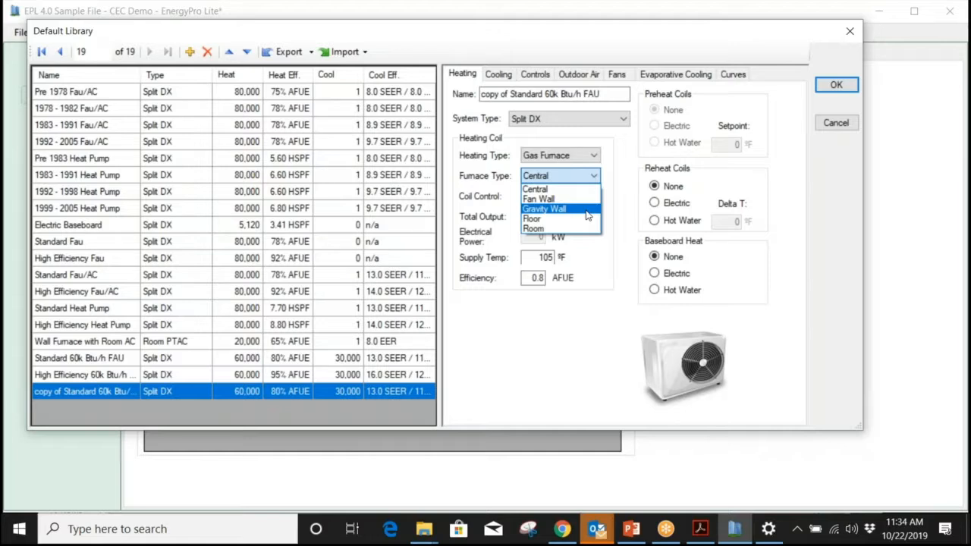
{"action": "left_click", "coordinate": [586, 215]}
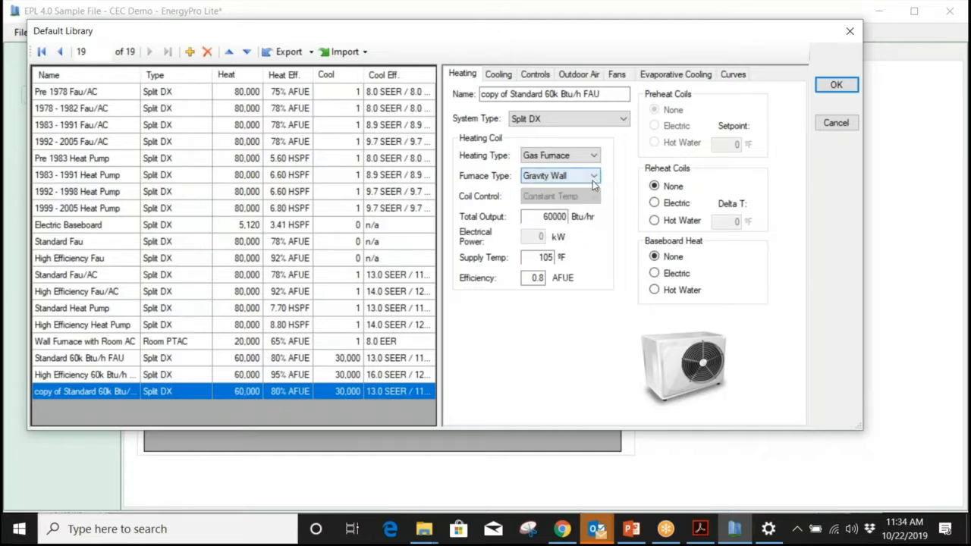
{"action": "left_click", "coordinate": [593, 179]}
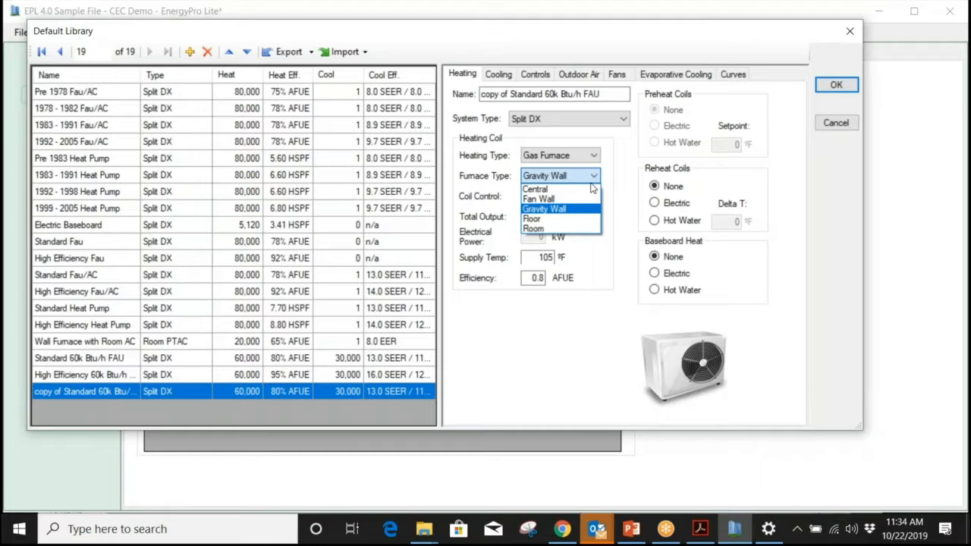
{"action": "left_click", "coordinate": [592, 177]}
Step: Examine the heating coil's total output and AFUE efficiency for the copied system
{"action": "left_click_drag", "start_coordinate": [543, 216], "coordinate": [606, 209]}
{"action": "left_click", "coordinate": [531, 277]}
{"action": "left_click_drag", "start_coordinate": [531, 277], "coordinate": [559, 273]}
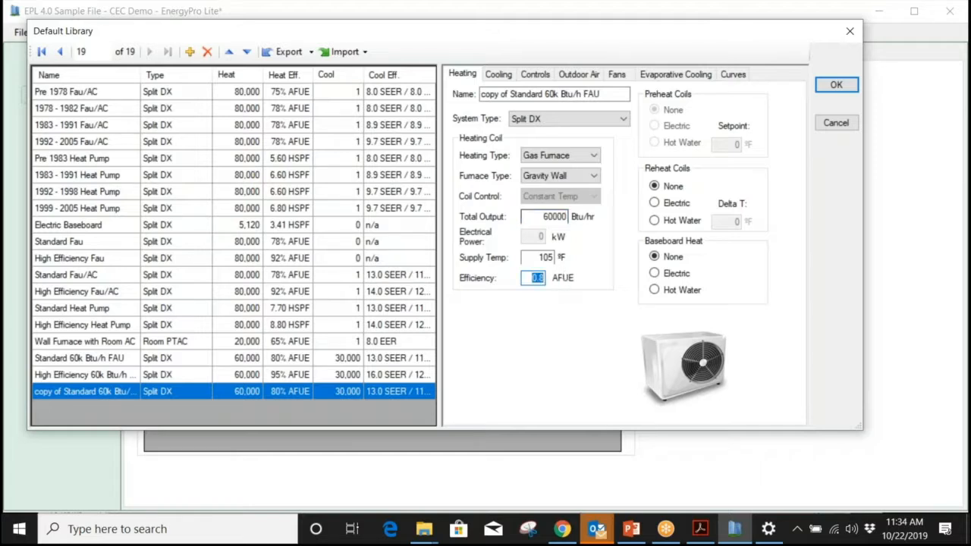
Step: Examine the copied system's cooling output, supply temperature, SEER efficiency and energy efficiency ratio
{"action": "left_click", "coordinate": [495, 79]}
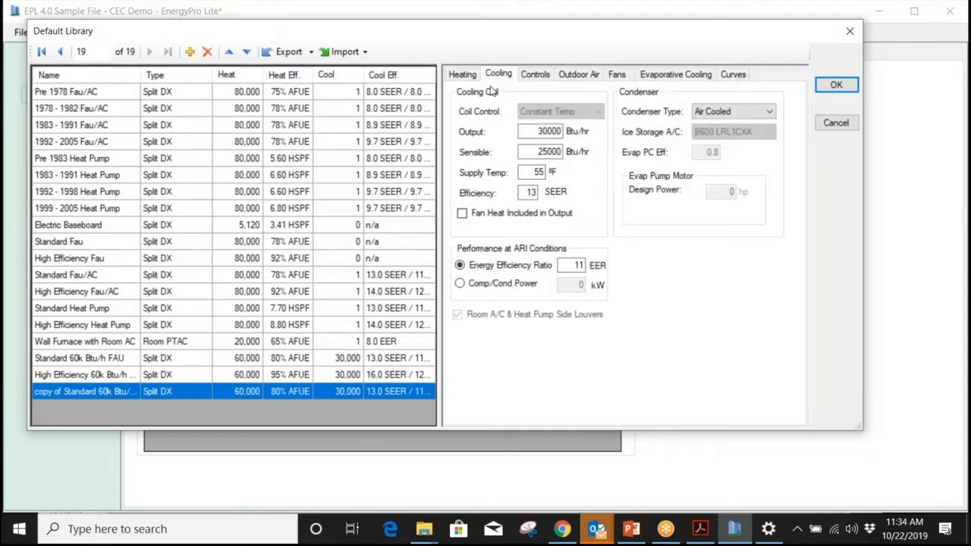
{"action": "left_click", "coordinate": [460, 79]}
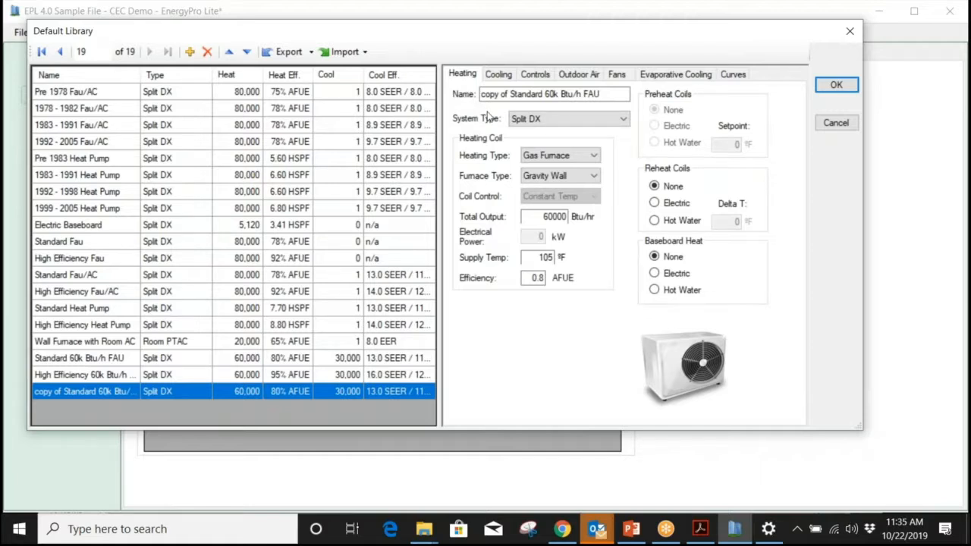
{"action": "left_click", "coordinate": [499, 74]}
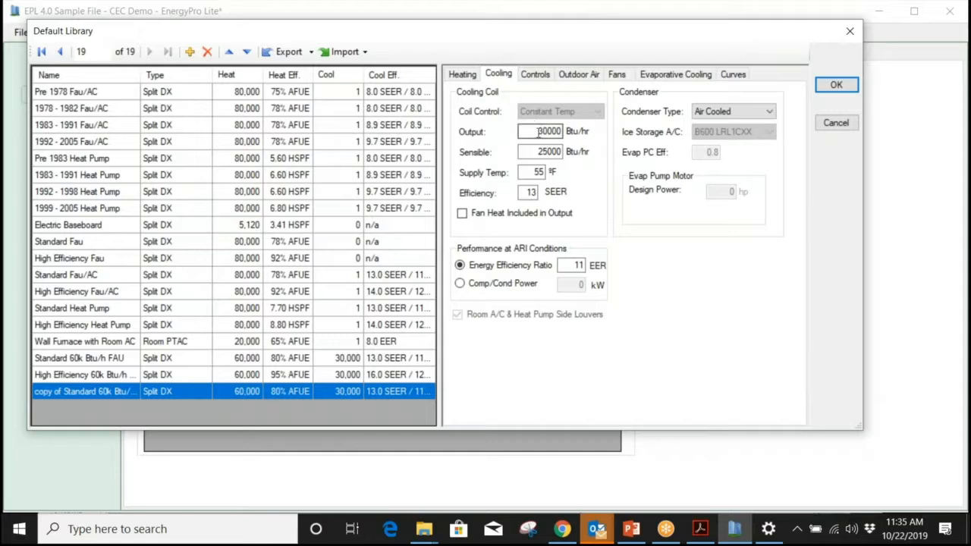
{"action": "left_click", "coordinate": [534, 170]}
{"action": "key", "text": "Tab"}
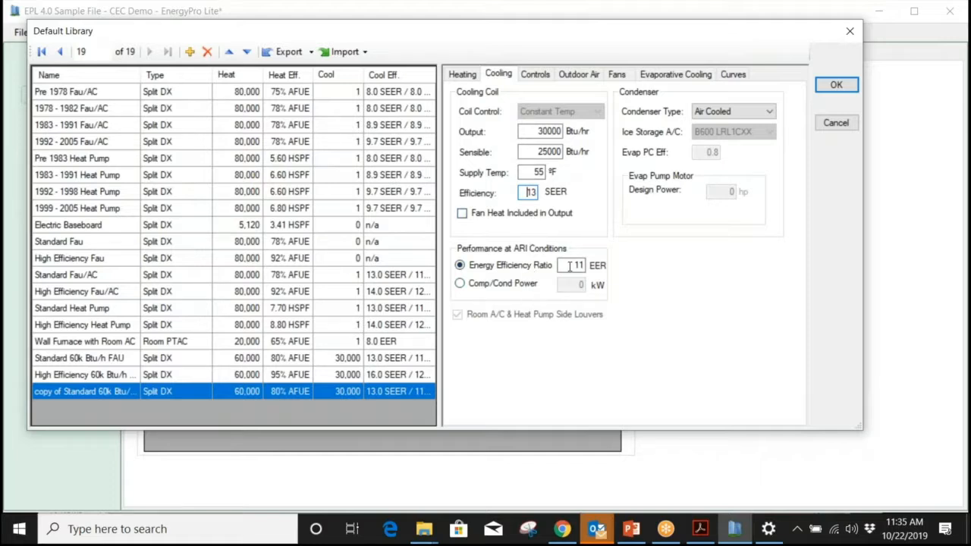
{"action": "left_click", "coordinate": [567, 269]}
Step: Review the copied system's control settings and its fan operation options, keeping Intermittent
{"action": "left_click", "coordinate": [534, 75]}
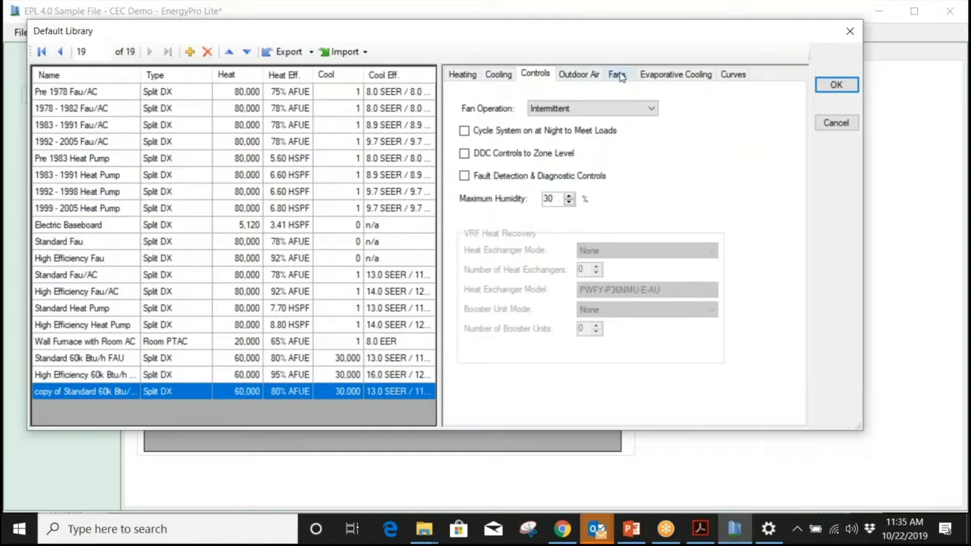
{"action": "left_click", "coordinate": [648, 111]}
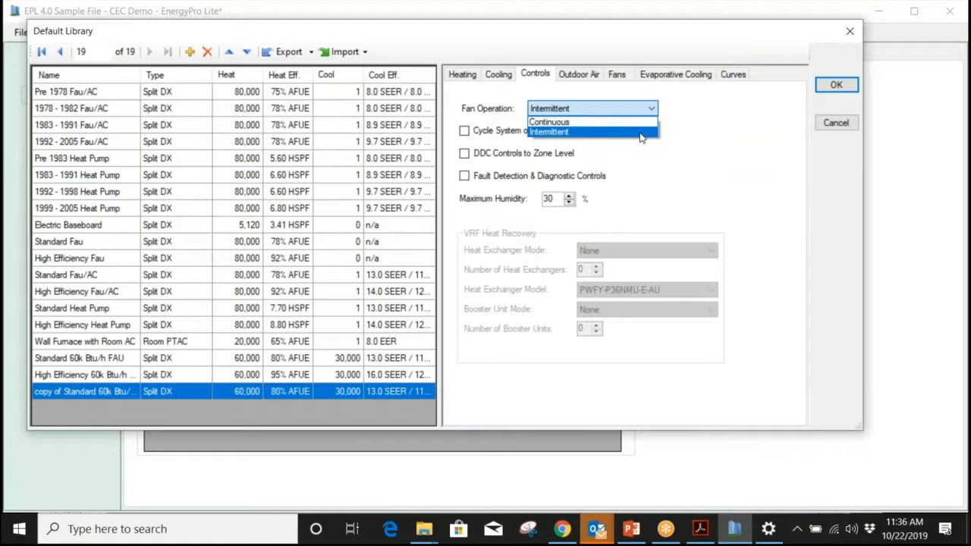
{"action": "left_click", "coordinate": [640, 133]}
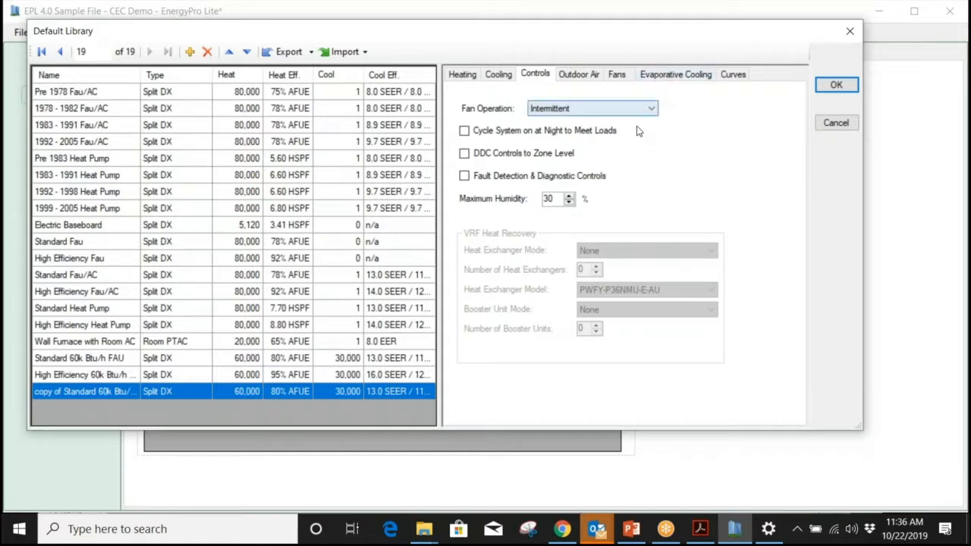
{"action": "left_click", "coordinate": [647, 108]}
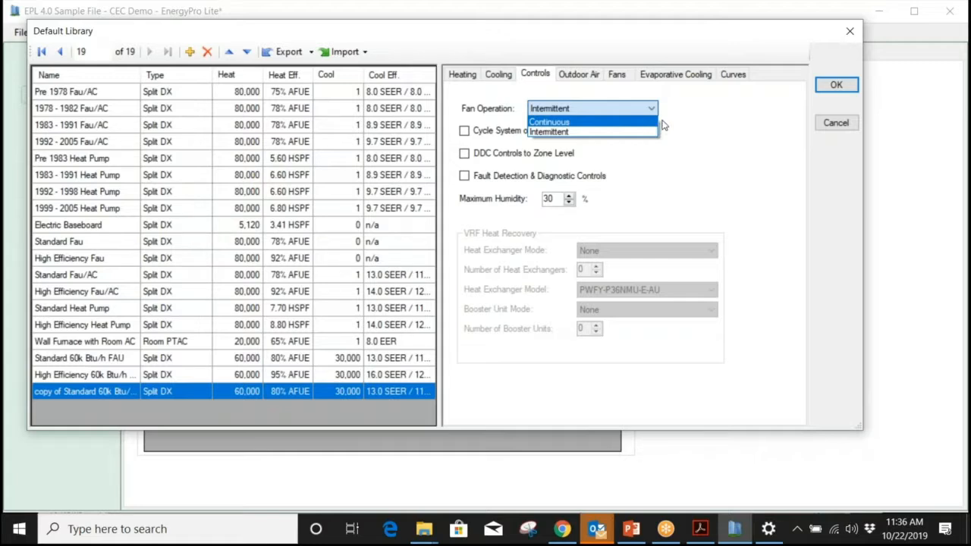
{"action": "left_click", "coordinate": [648, 133]}
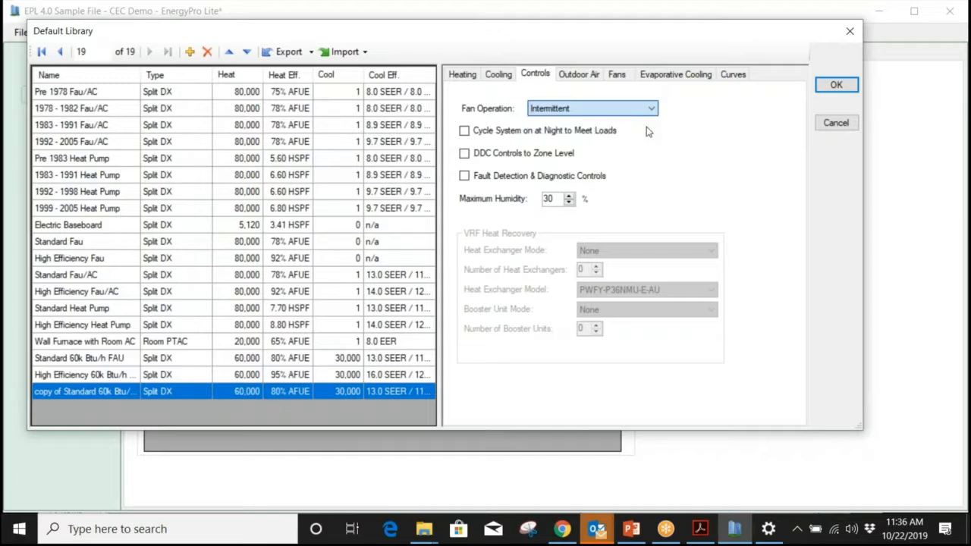
{"action": "left_click", "coordinate": [604, 113]}
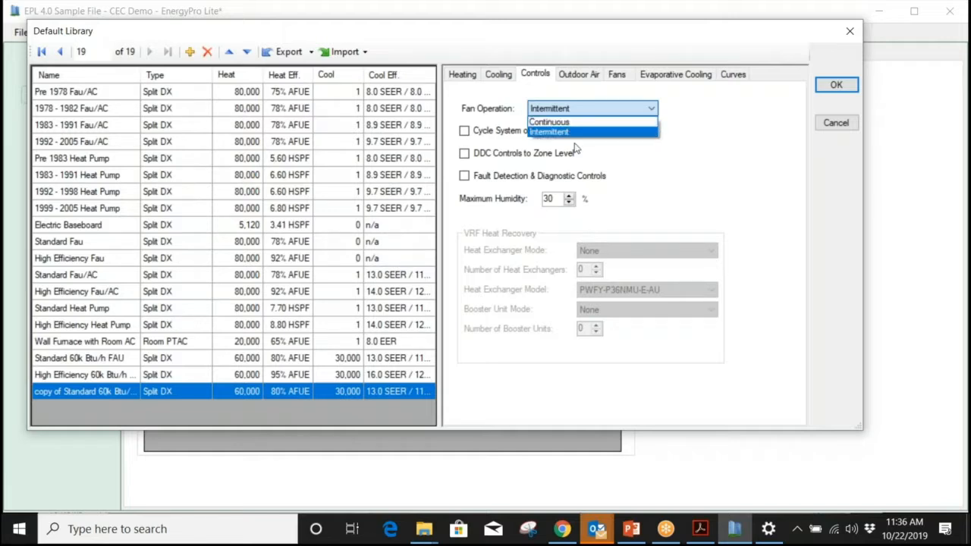
{"action": "left_click", "coordinate": [553, 133]}
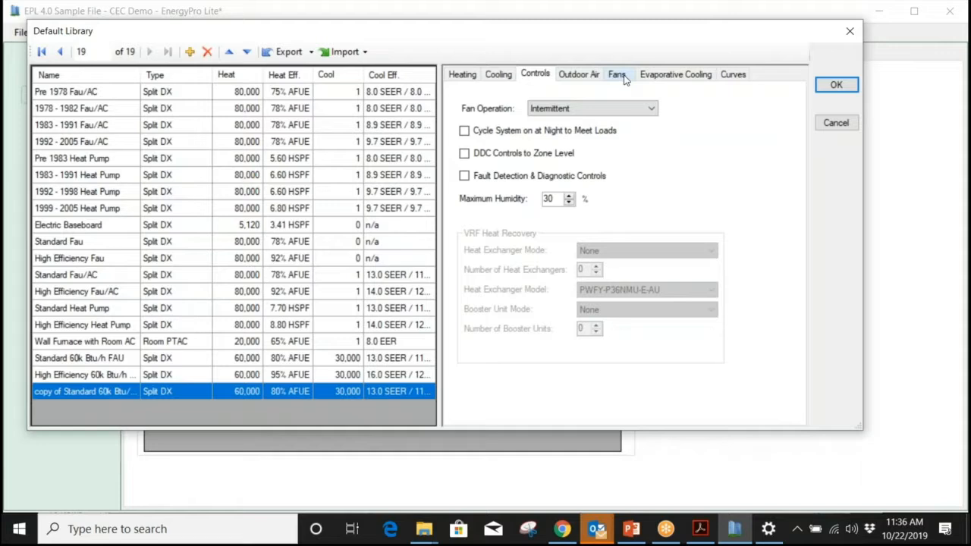
{"action": "left_click", "coordinate": [617, 106]}
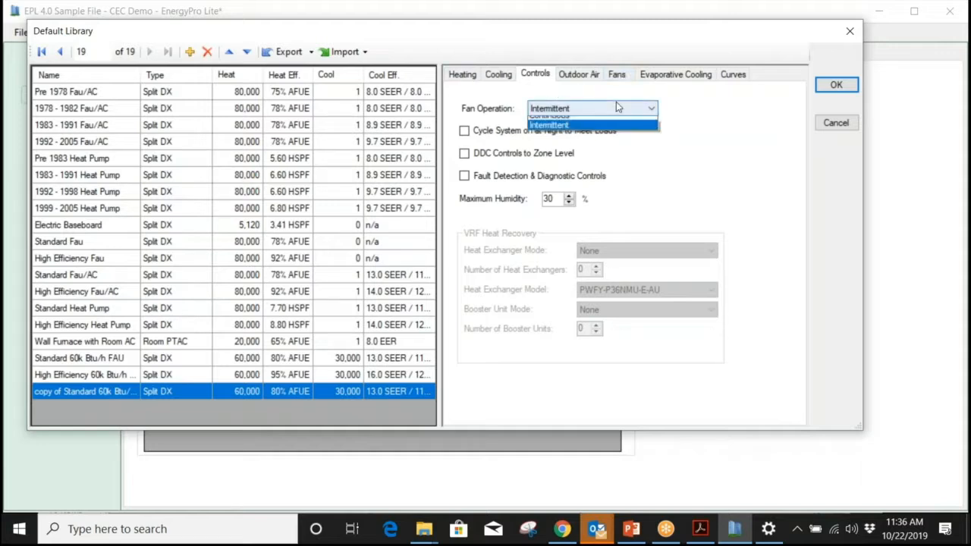
{"action": "left_click", "coordinate": [616, 139]}
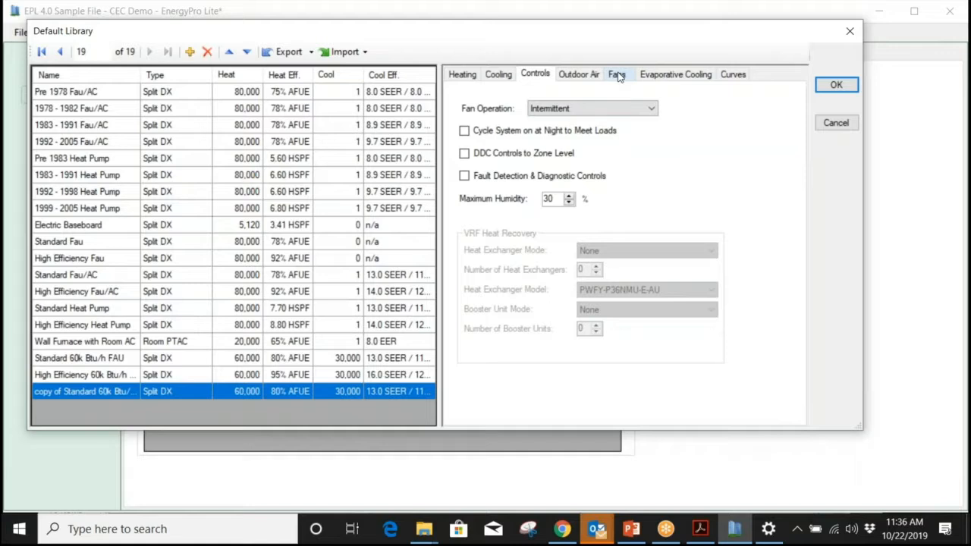
Step: Examine the supply fan's airflow and design power and review its fan type options, keeping Draw-Through
{"action": "left_click", "coordinate": [617, 75]}
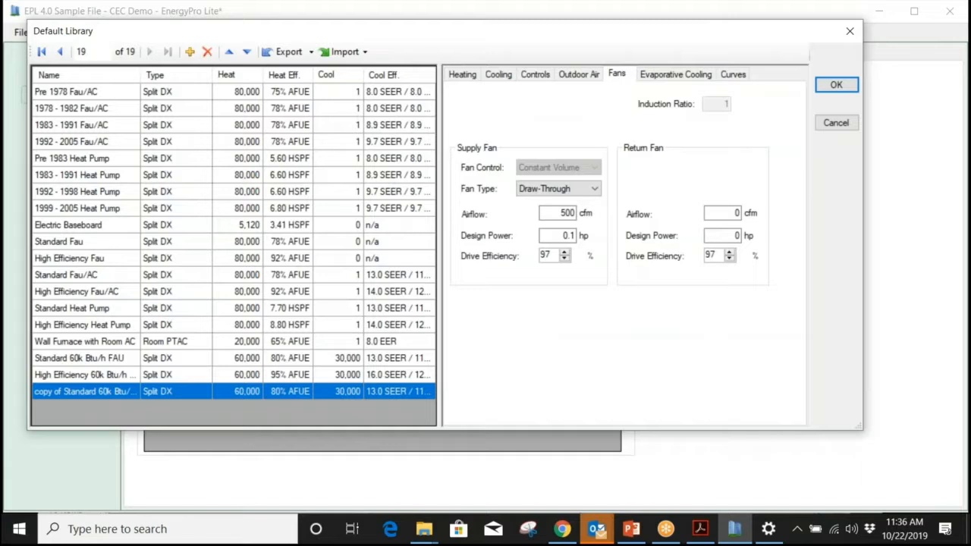
{"action": "left_click", "coordinate": [556, 213]}
{"action": "left_click_drag", "start_coordinate": [555, 214], "coordinate": [604, 213]}
{"action": "left_click", "coordinate": [553, 233]}
{"action": "left_click", "coordinate": [595, 188]}
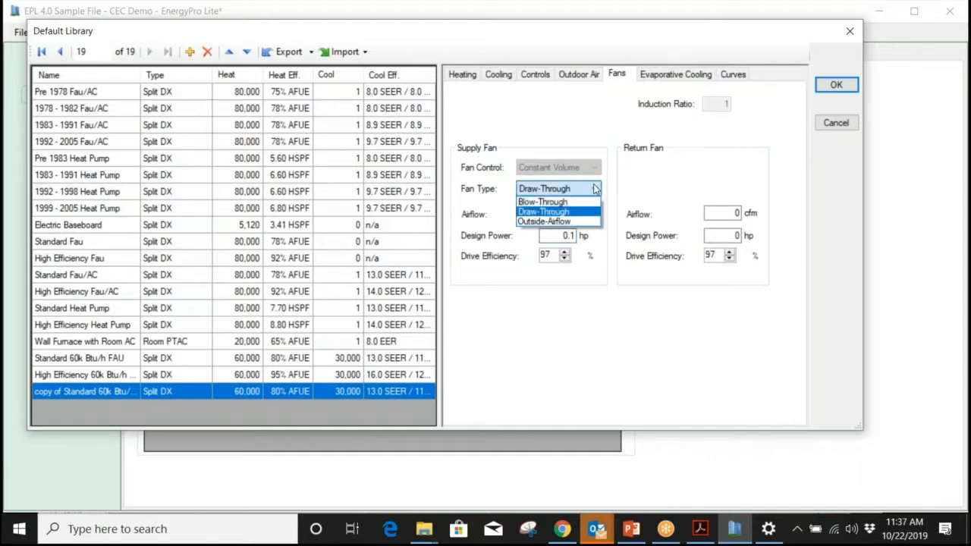
{"action": "left_click", "coordinate": [595, 190]}
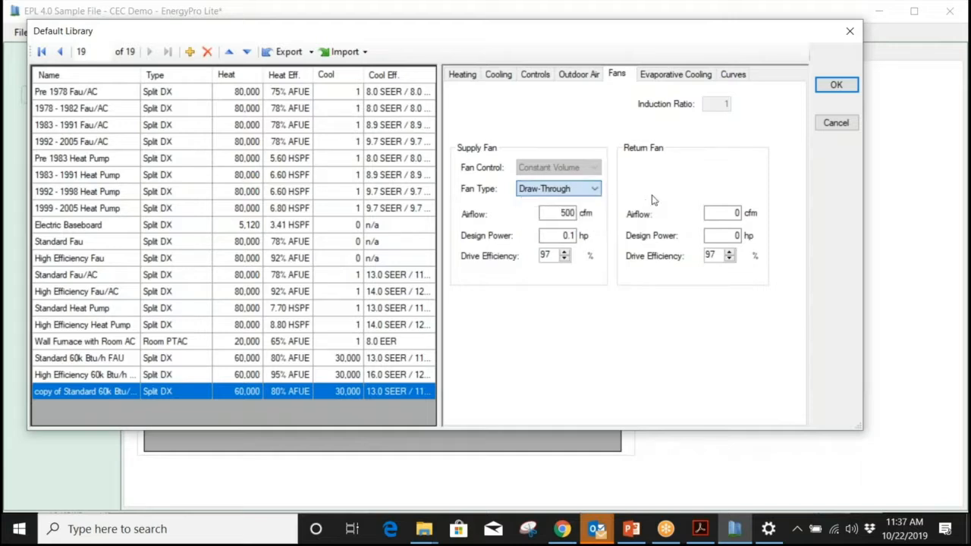
{"action": "left_click", "coordinate": [593, 190]}
{"action": "left_click", "coordinate": [593, 190]}
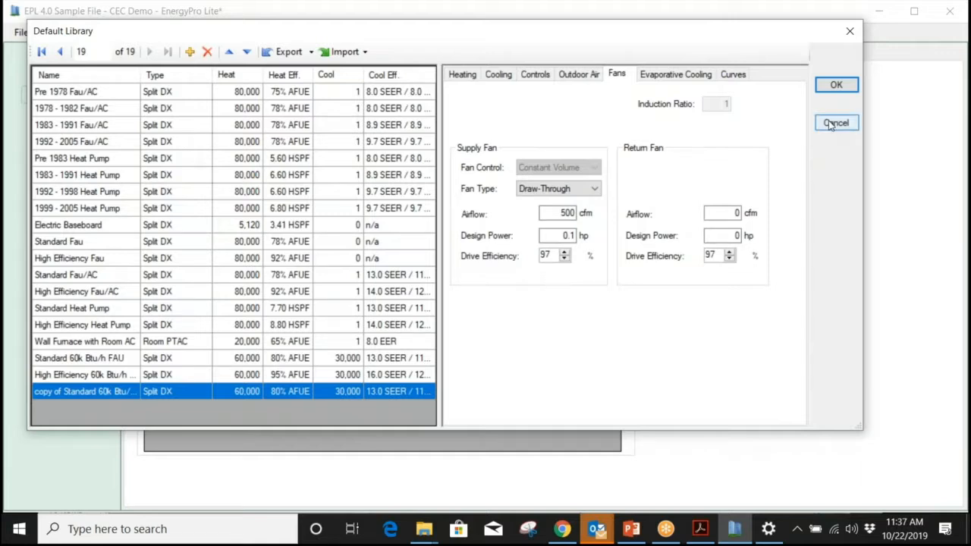
Step: Choose the original Standard 60k Btu/h FAU as the project's HVAC system and accept the library
{"action": "left_click", "coordinate": [89, 360]}
{"action": "left_click", "coordinate": [837, 84]}
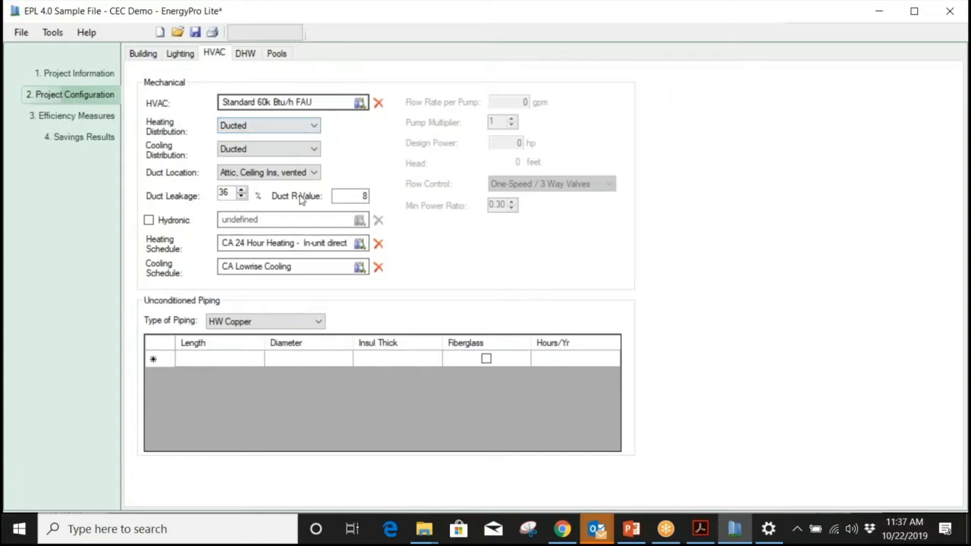
Step: Review the heating distribution, cooling distribution and duct location options, keeping Ducted for both and Attic, Ceiling Ins, vented
{"action": "left_click", "coordinate": [304, 128]}
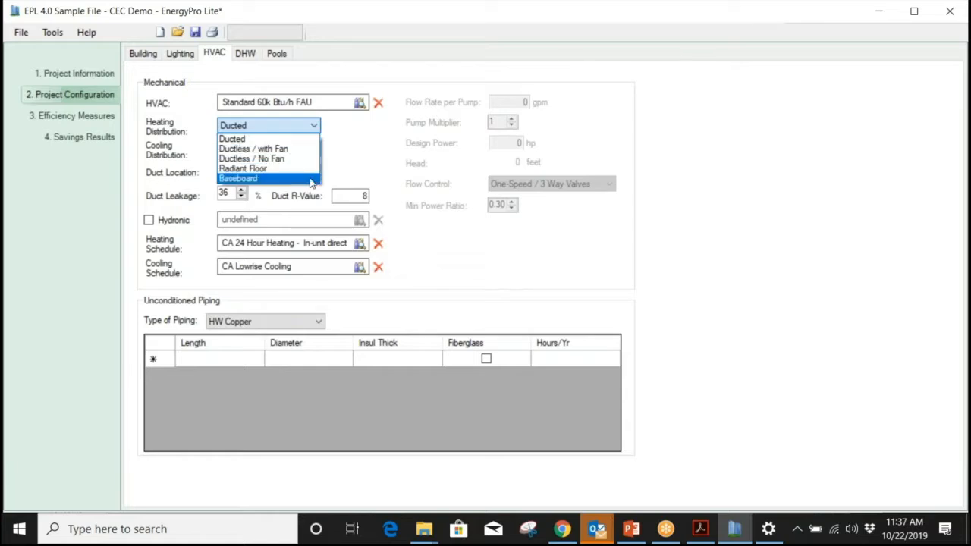
{"action": "left_click", "coordinate": [369, 158]}
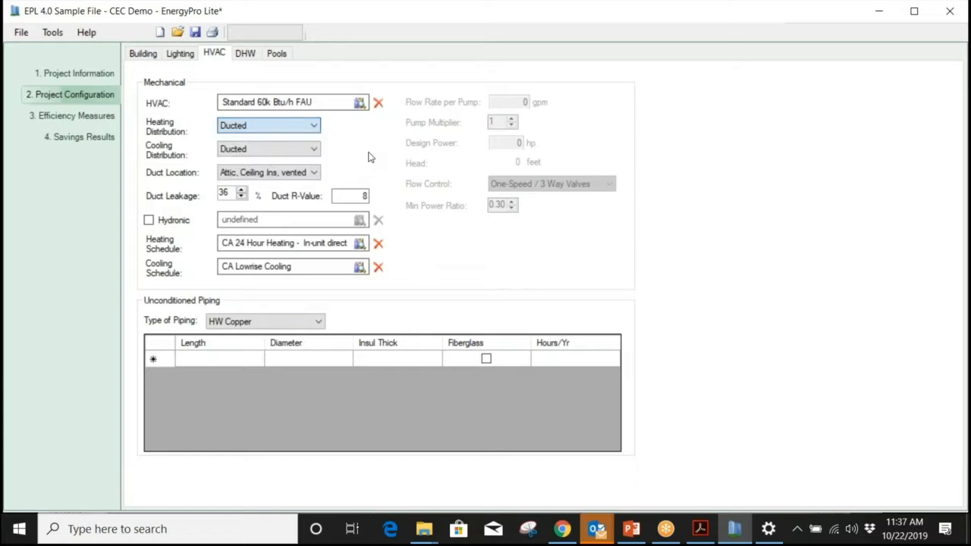
{"action": "left_click", "coordinate": [314, 156]}
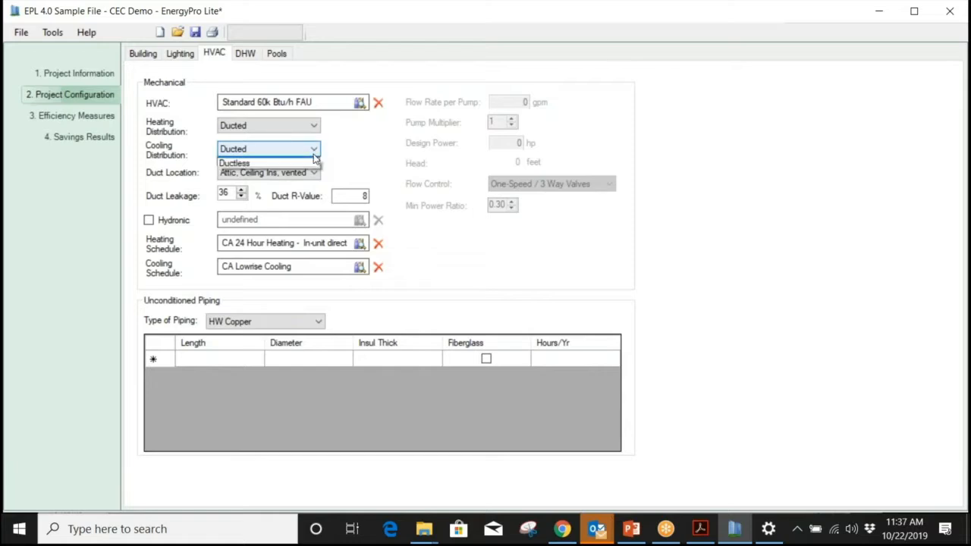
{"action": "left_click", "coordinate": [314, 161]}
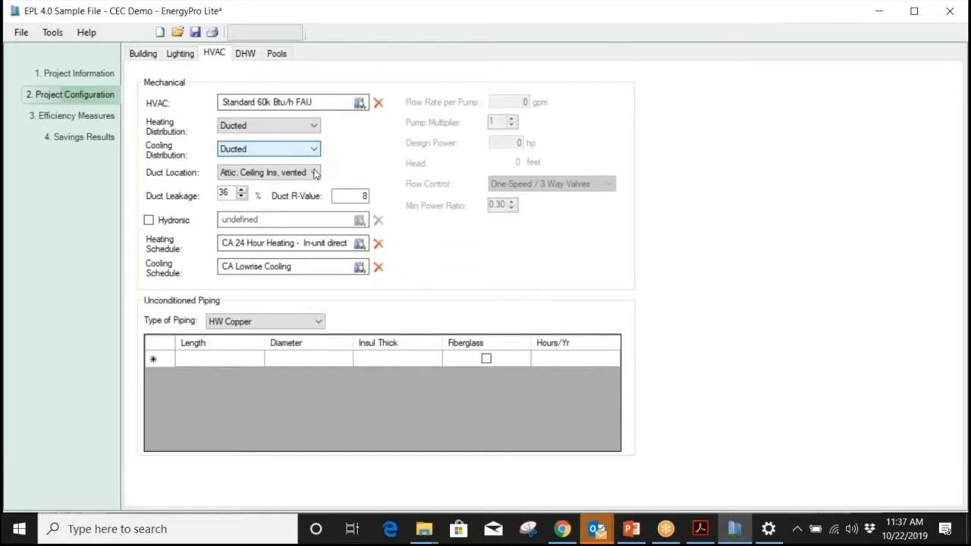
{"action": "left_click", "coordinate": [314, 174]}
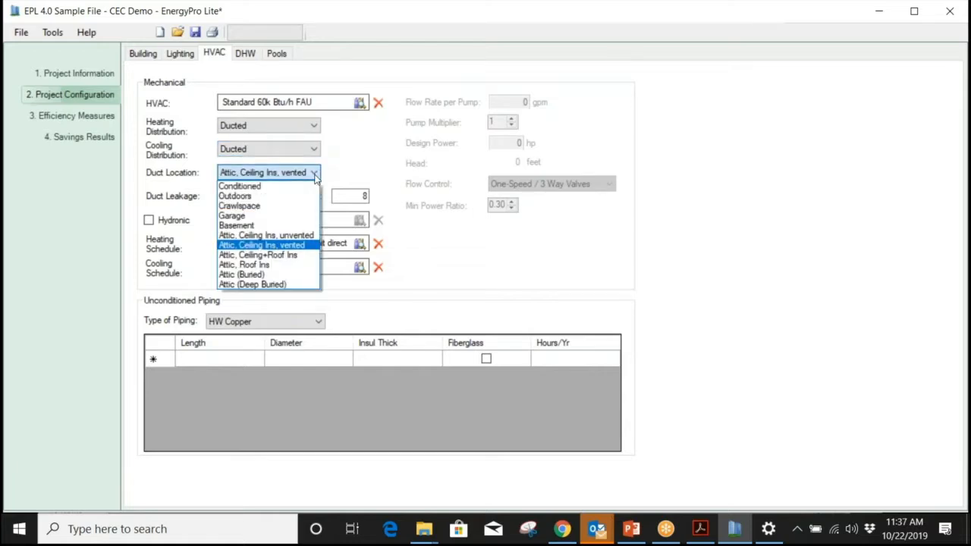
{"action": "left_click", "coordinate": [302, 245]}
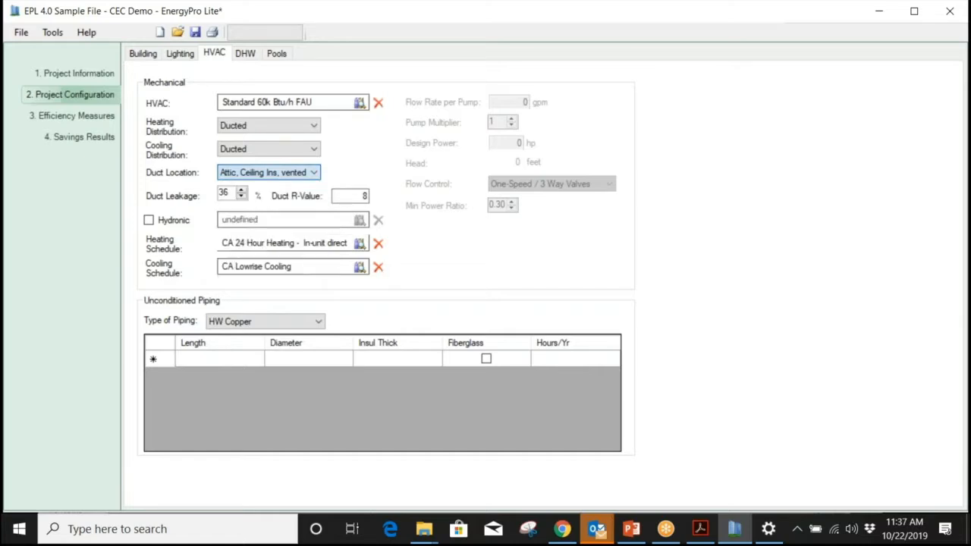
{"action": "left_click", "coordinate": [288, 150]}
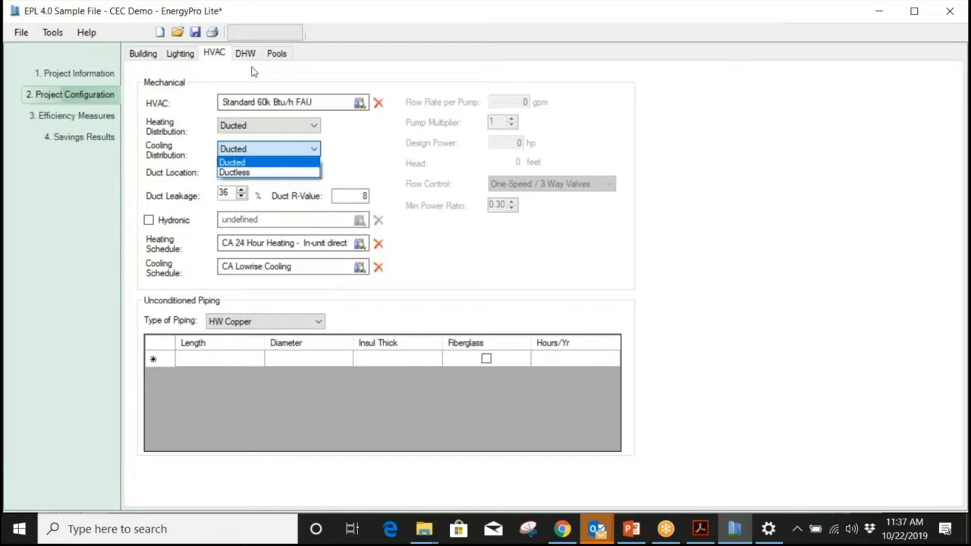
{"action": "left_click", "coordinate": [282, 162]}
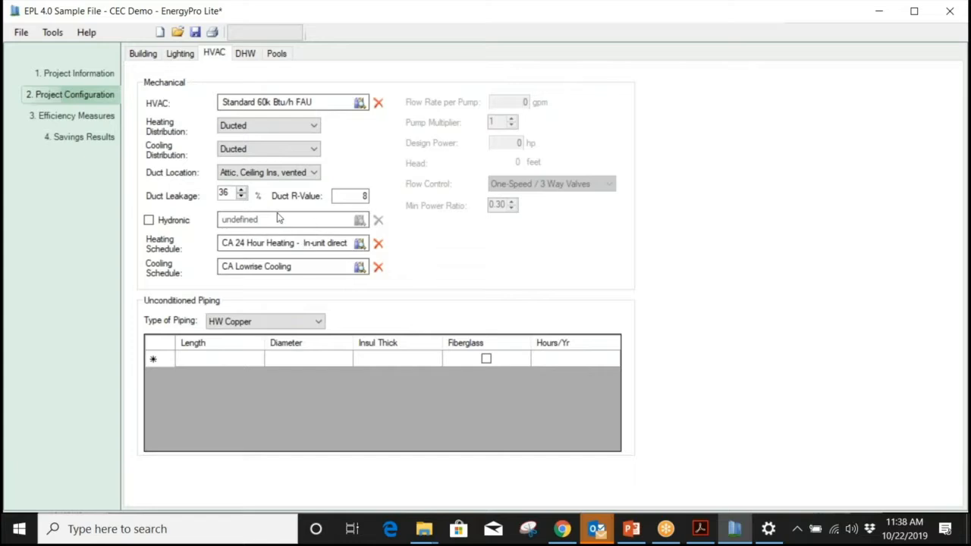
Step: Examine the project's duct leakage percentage and duct R-value settings
{"action": "double_click", "coordinate": [223, 193]}
{"action": "left_click_drag", "start_coordinate": [226, 192], "coordinate": [209, 186]}
{"action": "left_click", "coordinate": [228, 192]}
{"action": "left_click_drag", "start_coordinate": [342, 195], "coordinate": [375, 194]}
{"action": "left_click", "coordinate": [357, 201]}
Step: Rename the copied Standard 60k Btu/h FAU system in the HVAC library as Hydronic, keeping its Split DX system type
{"action": "double_click", "coordinate": [310, 106]}
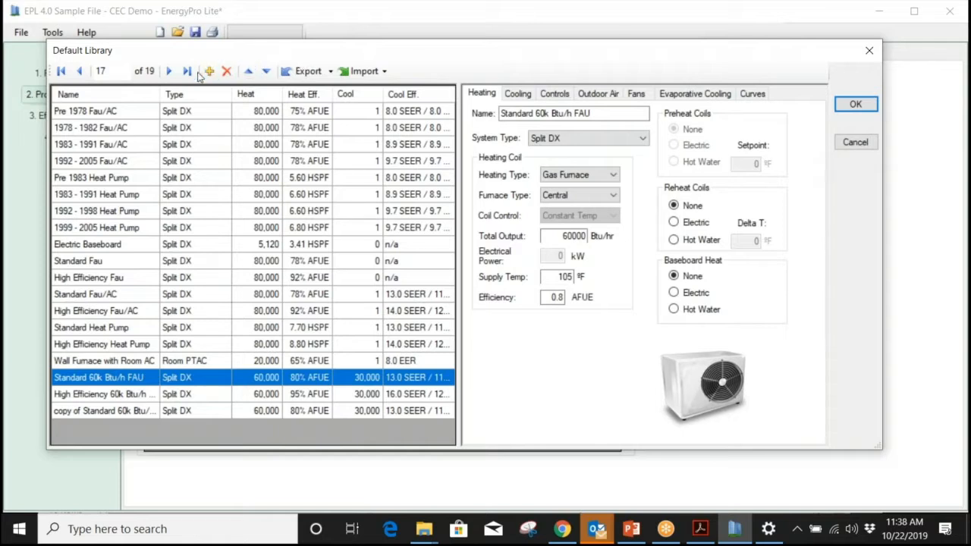
{"action": "left_click", "coordinate": [133, 409]}
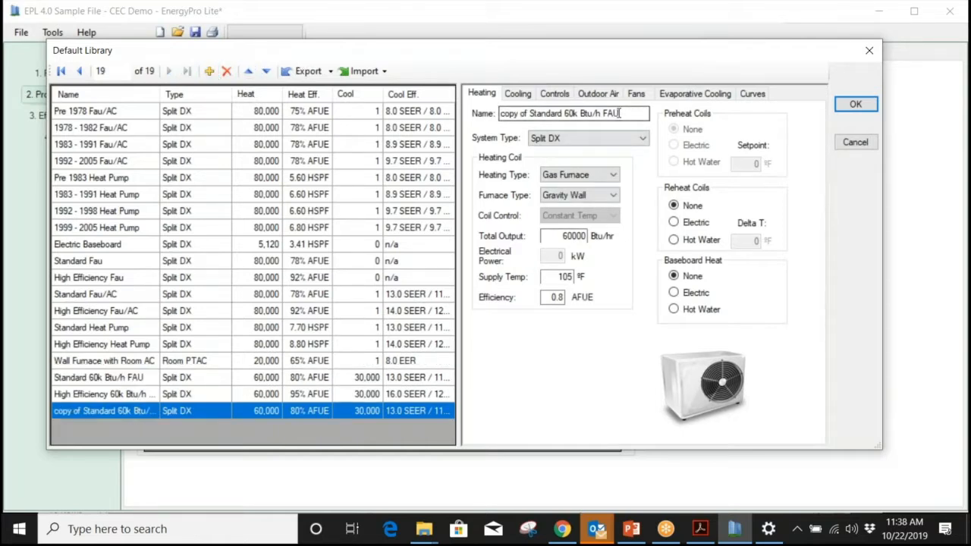
{"action": "left_click_drag", "start_coordinate": [620, 113], "coordinate": [430, 84]}
{"action": "type", "text": "Hyd"}
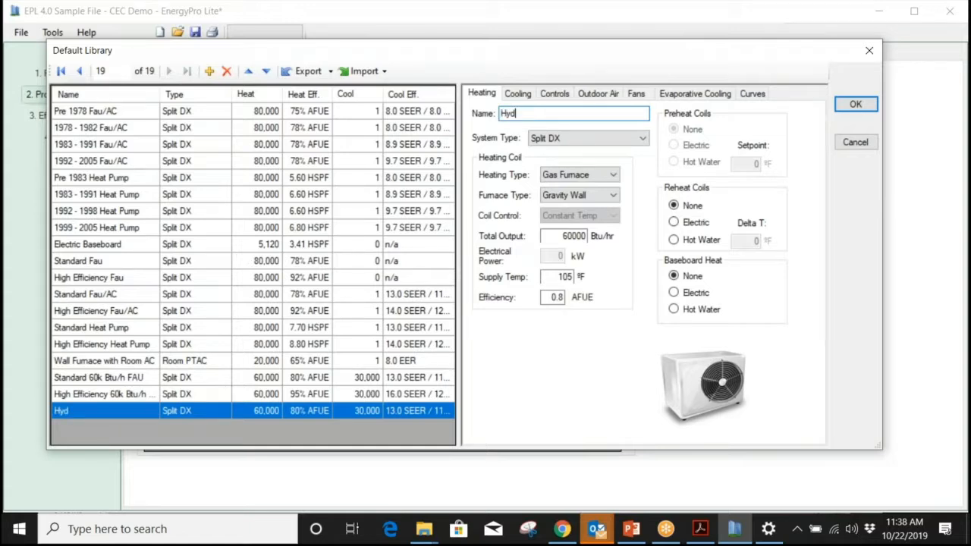
{"action": "type", "text": "ronic"}
{"action": "left_click", "coordinate": [623, 141]}
{"action": "left_click", "coordinate": [623, 141]}
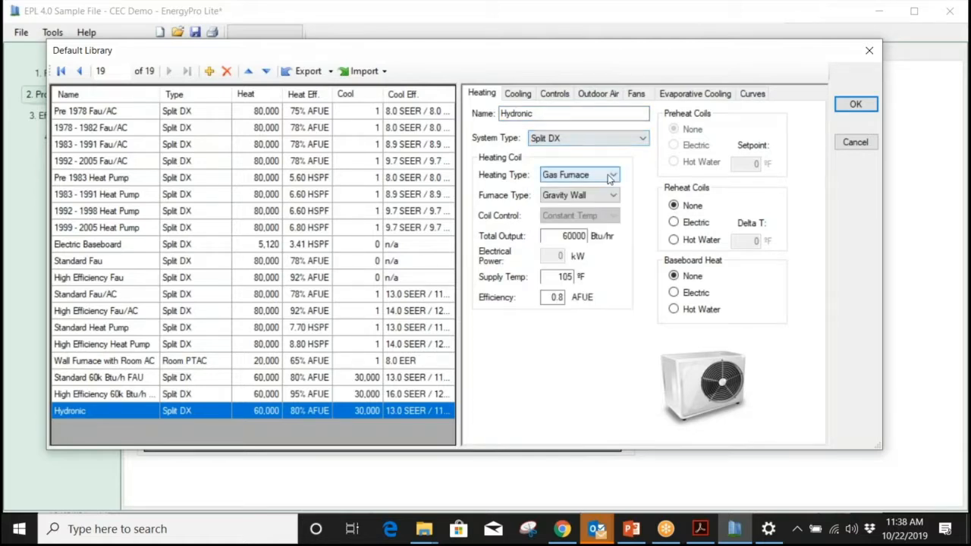
Step: Set the Hydronic system's heating type to Hot Water and its total output to 9000 Btu/hr
{"action": "left_click", "coordinate": [611, 176]}
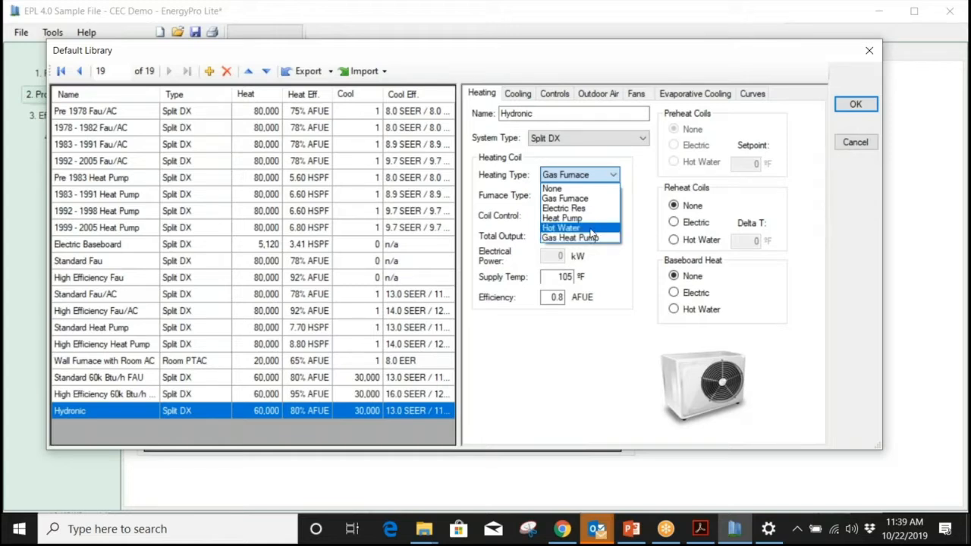
{"action": "left_click", "coordinate": [591, 228]}
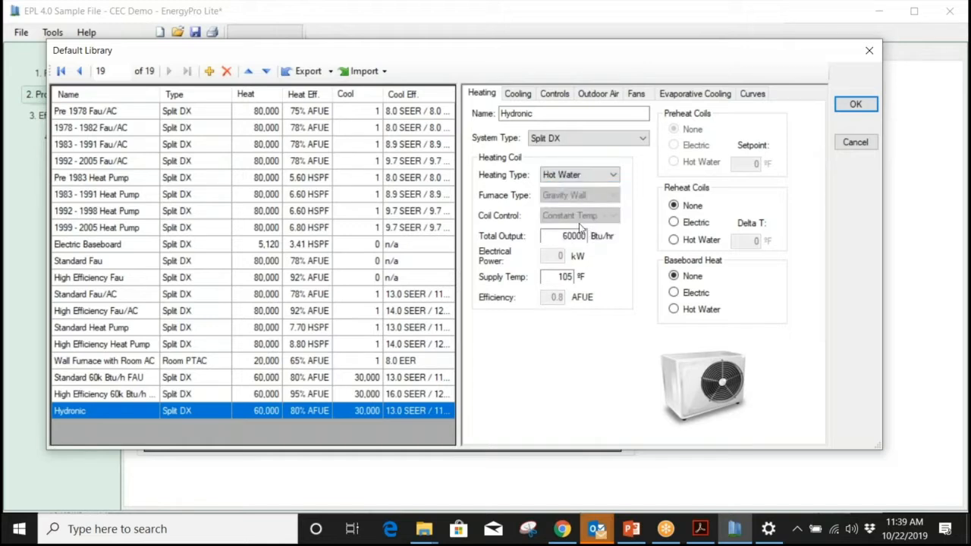
{"action": "left_click", "coordinate": [548, 237]}
{"action": "double_click", "coordinate": [548, 237]}
{"action": "type", "text": "9000"}
Step: Set the Hydronic system's supply temperature to 140 °F and baseboard heat to Hot Water, and accept it as the project's HVAC system
{"action": "left_click", "coordinate": [556, 276]}
{"action": "left_click", "coordinate": [586, 236]}
{"action": "double_click", "coordinate": [553, 278]}
{"action": "type", "text": "140"}
{"action": "left_click", "coordinate": [580, 236]}
{"action": "left_click", "coordinate": [674, 310]}
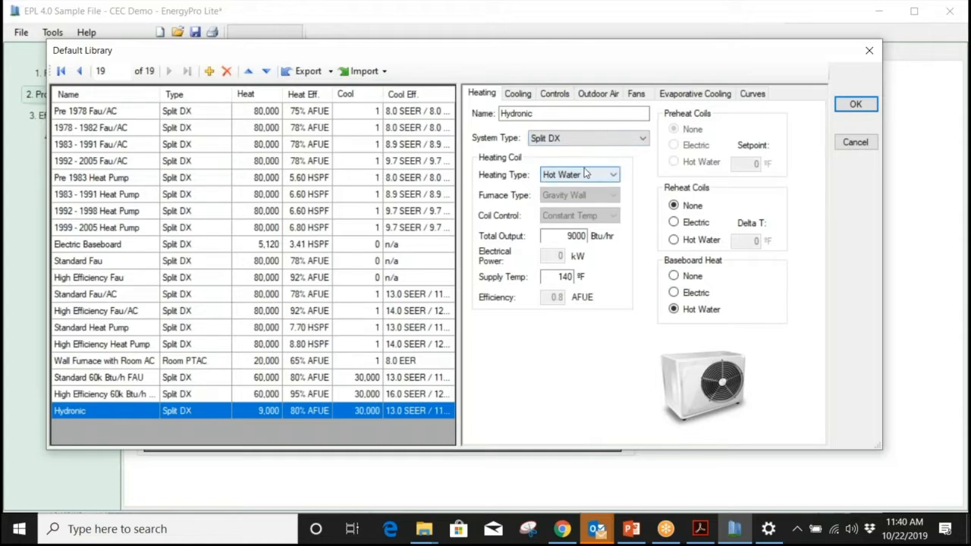
{"action": "left_click", "coordinate": [858, 105]}
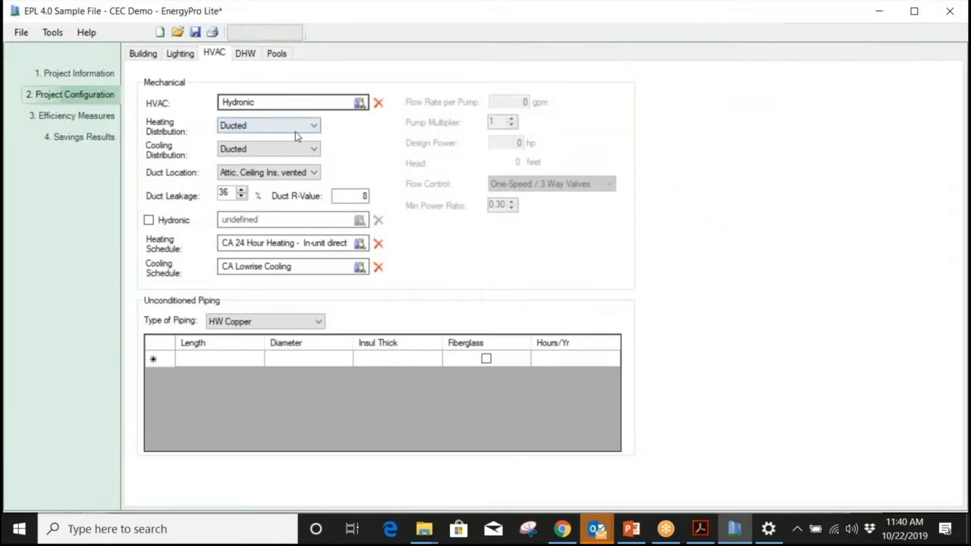
Step: Enable the project's hydronic option and browse the water heater library without choosing a heater
{"action": "left_click", "coordinate": [170, 224]}
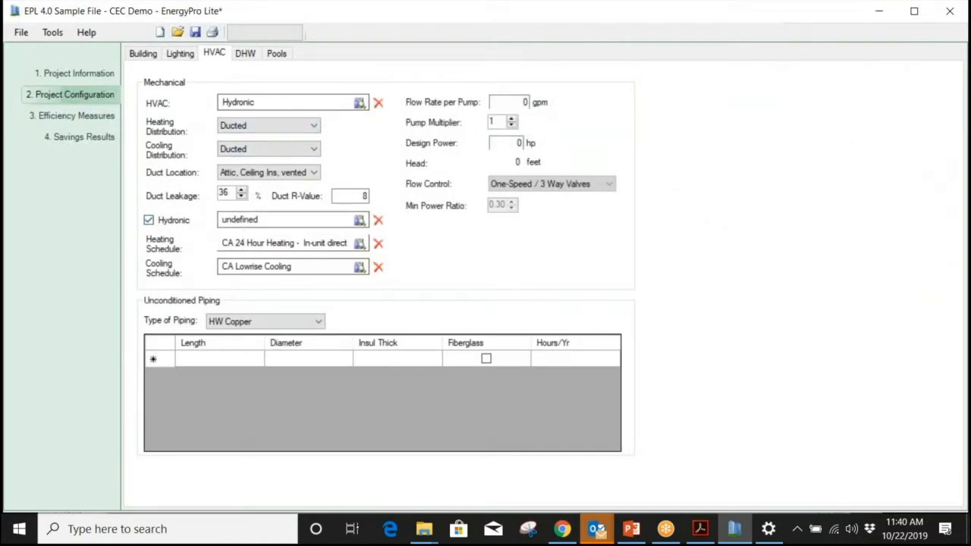
{"action": "left_click", "coordinate": [356, 222]}
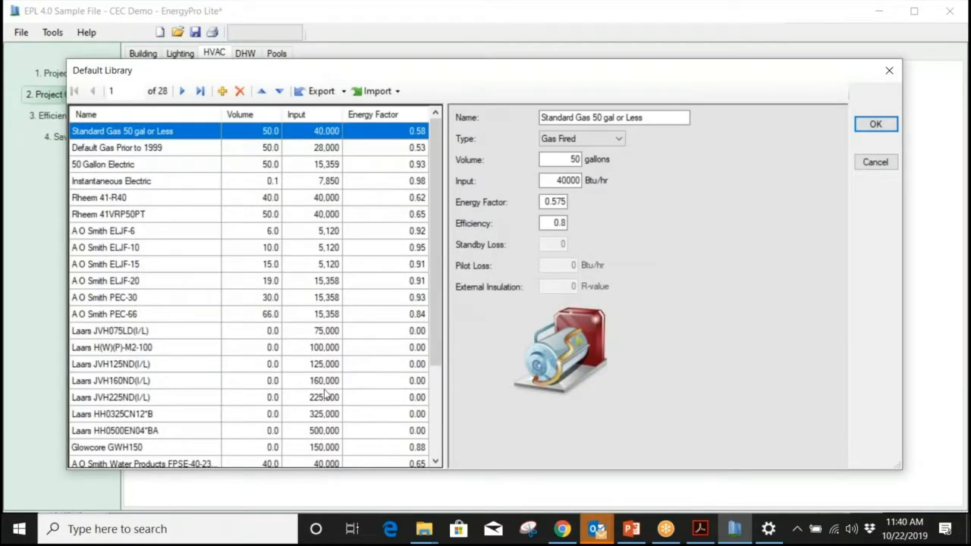
{"action": "scroll", "coordinate": [326, 394], "scroll_direction": "down", "scroll_amount": 3}
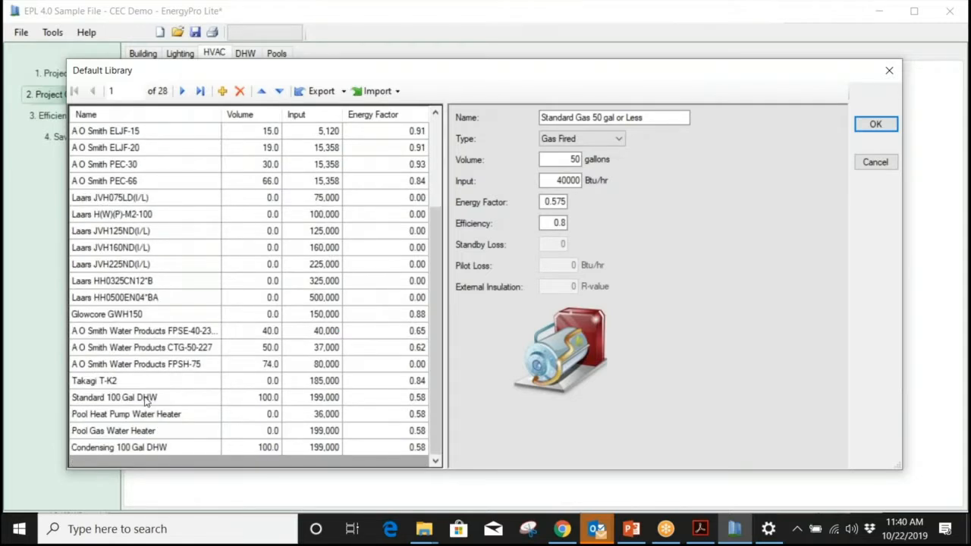
{"action": "left_click", "coordinate": [880, 168]}
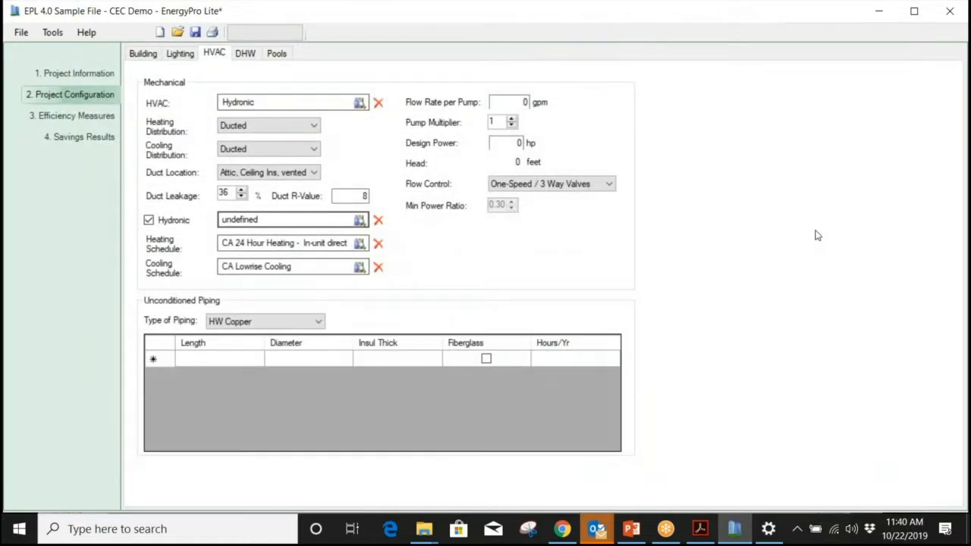
Step: Browse the temperature schedules available for heating, keeping the CA 24 Hour Heating - In-unit direct meter heat schedule
{"action": "double_click", "coordinate": [274, 244]}
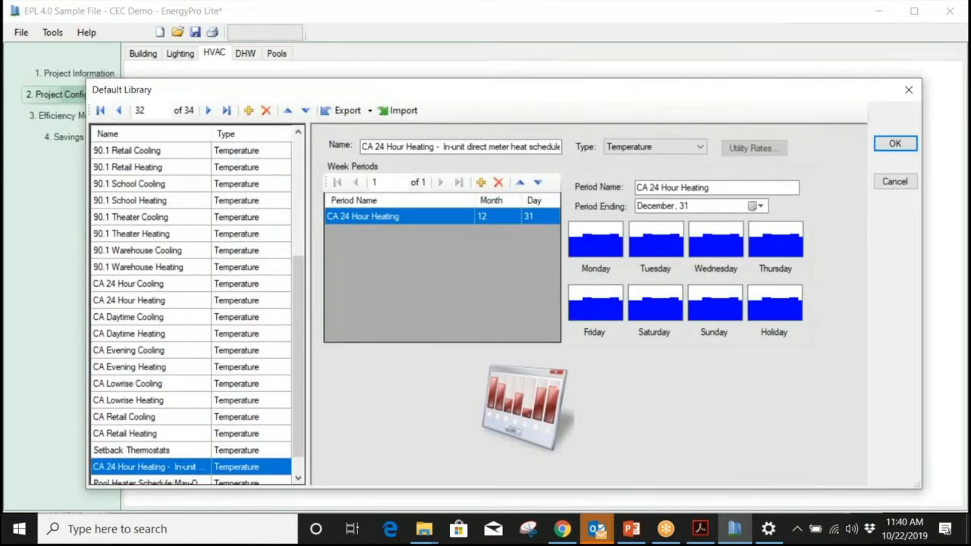
{"action": "scroll", "coordinate": [247, 309], "scroll_direction": "down", "scroll_amount": 2}
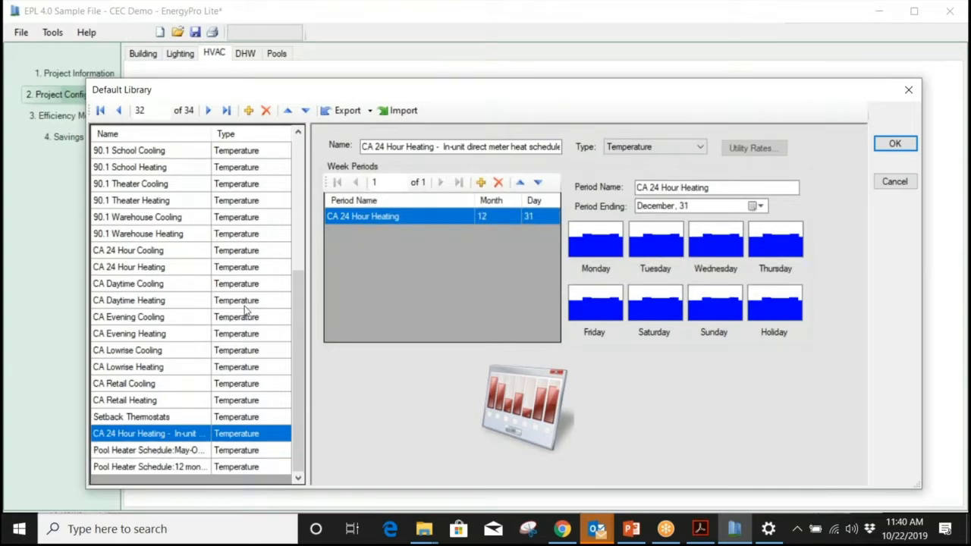
{"action": "scroll", "coordinate": [247, 310], "scroll_direction": "up", "scroll_amount": 1}
{"action": "scroll", "coordinate": [246, 309], "scroll_direction": "up", "scroll_amount": 3}
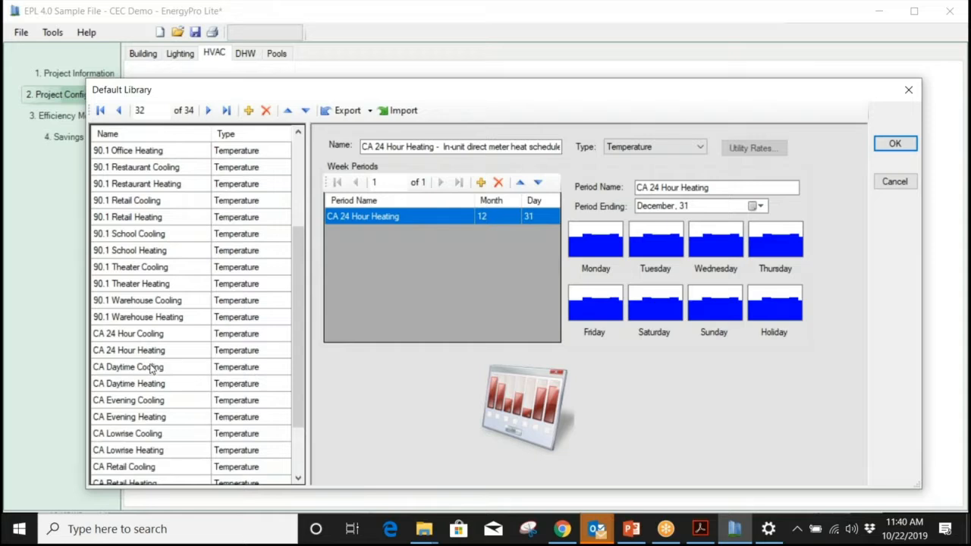
{"action": "scroll", "coordinate": [152, 352], "scroll_direction": "down", "scroll_amount": 2}
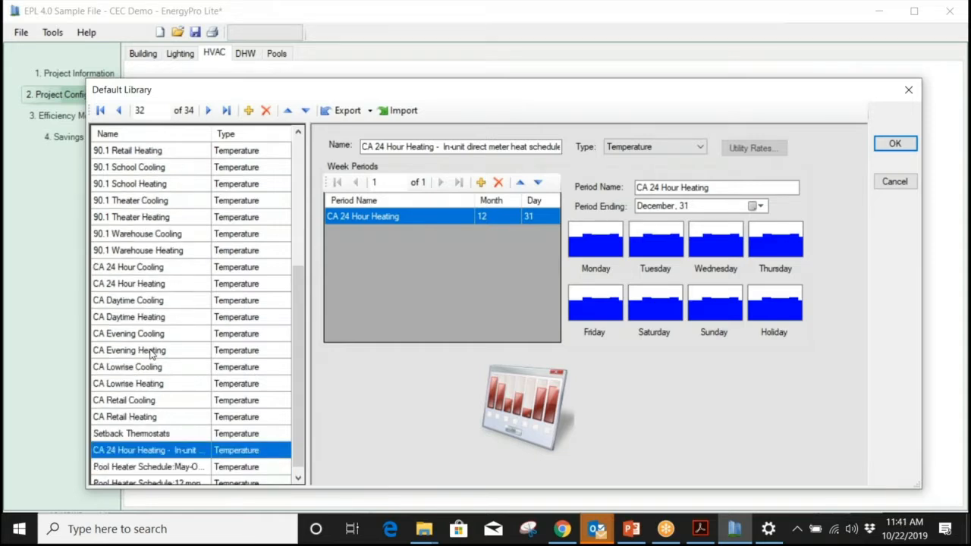
{"action": "scroll", "coordinate": [151, 353], "scroll_direction": "up", "scroll_amount": 5}
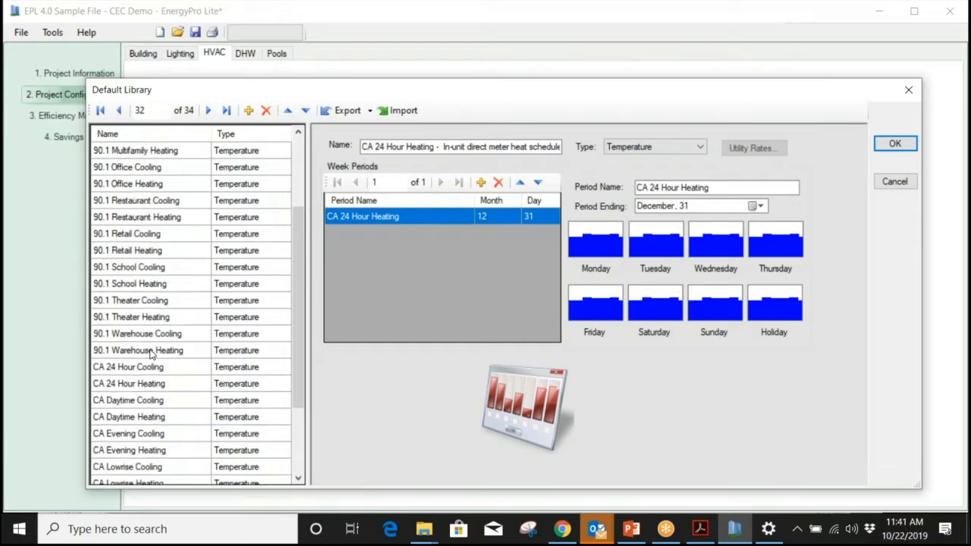
{"action": "scroll", "coordinate": [152, 353], "scroll_direction": "down", "scroll_amount": 5}
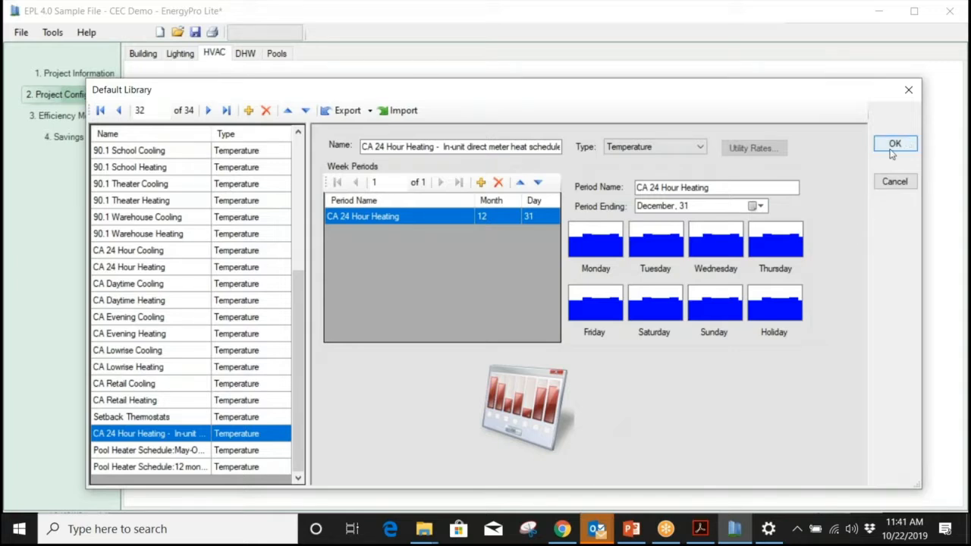
{"action": "left_click", "coordinate": [894, 144]}
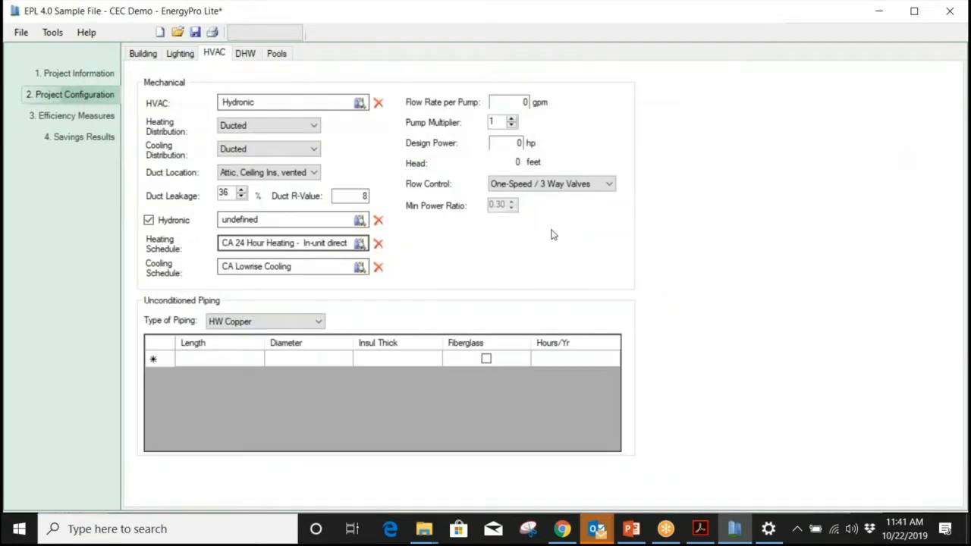
Step: Compare the CA 24 Hour Cooling and CA Lowrise Cooling schedules and examine the latter's Monday hourly profile, leaving the library unchanged
{"action": "left_click", "coordinate": [254, 269]}
{"action": "scroll", "coordinate": [234, 284], "scroll_direction": "down", "scroll_amount": 3}
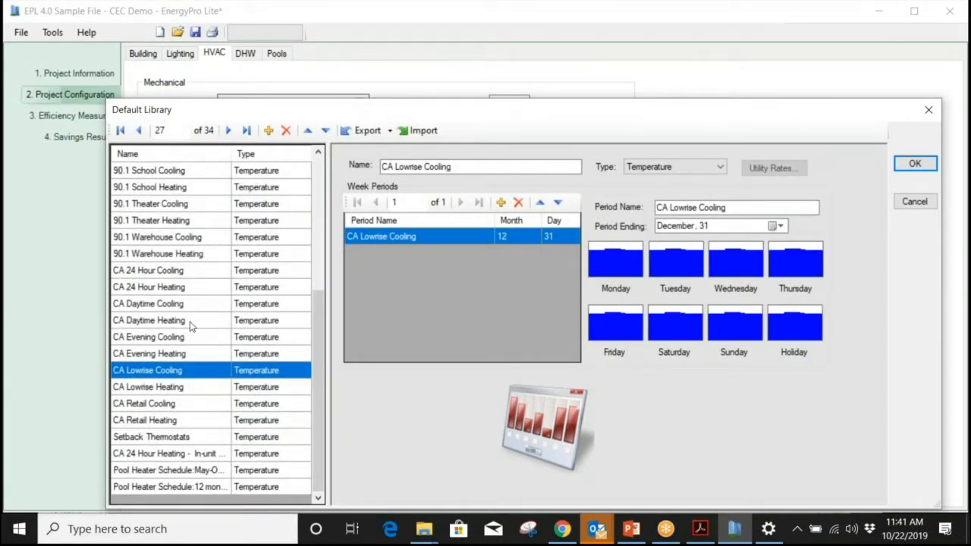
{"action": "left_click", "coordinate": [192, 276]}
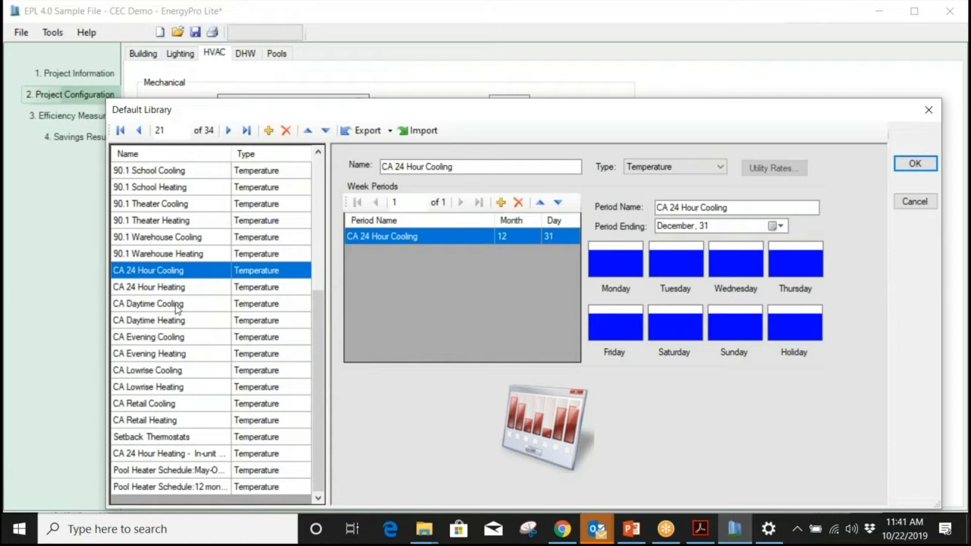
{"action": "left_click", "coordinate": [171, 372]}
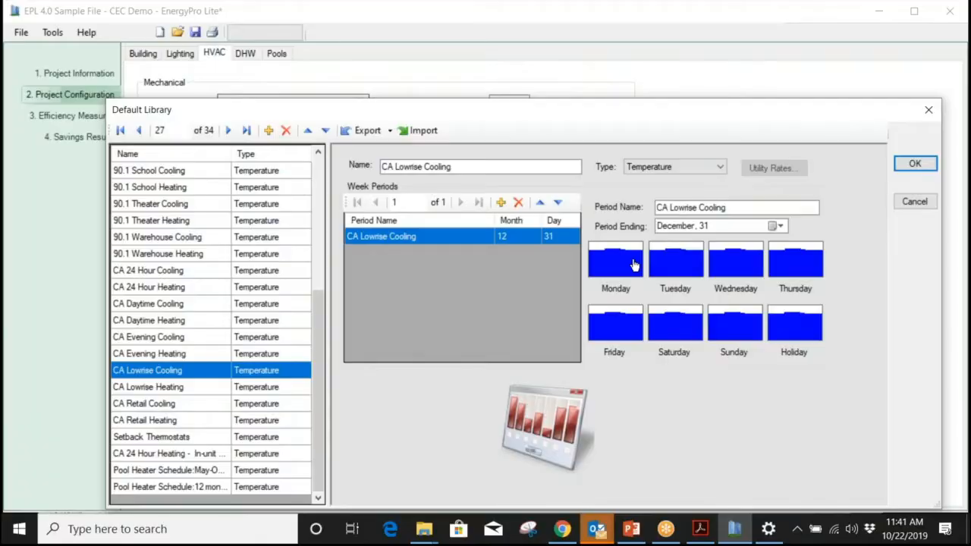
{"action": "double_click", "coordinate": [599, 277]}
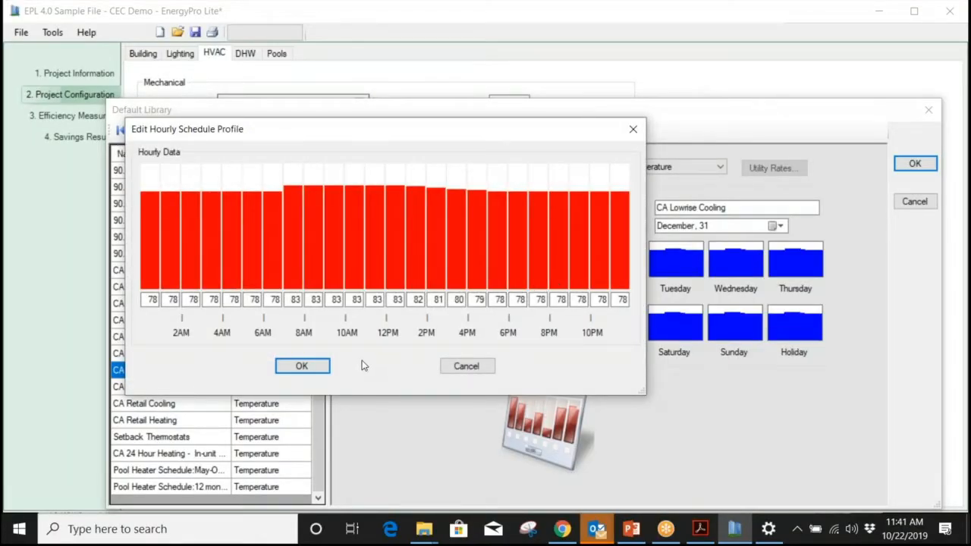
{"action": "left_click", "coordinate": [465, 367]}
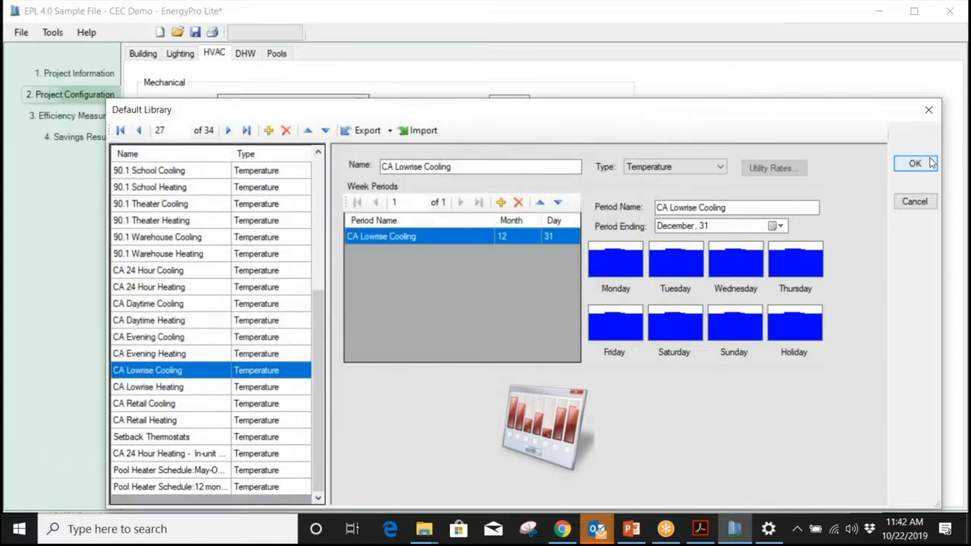
{"action": "left_click", "coordinate": [927, 201]}
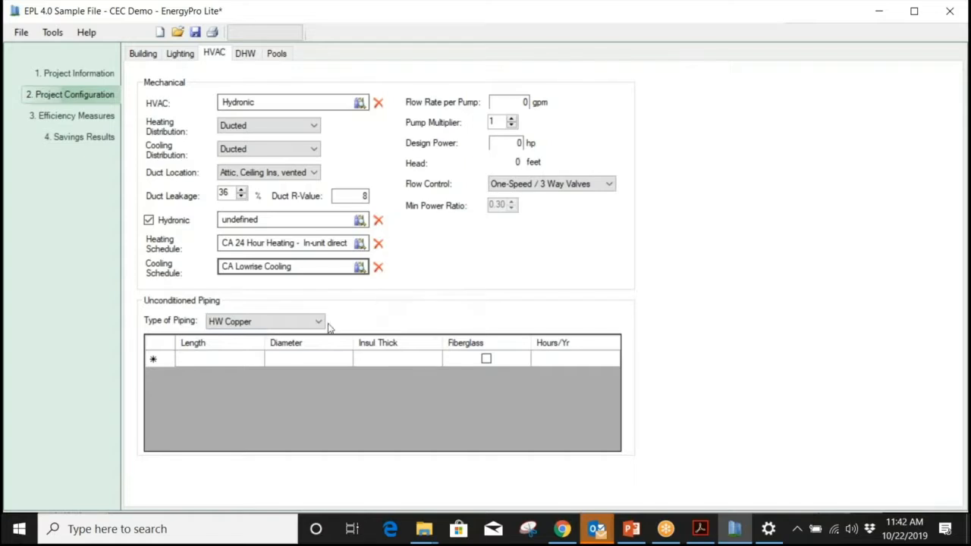
Step: Examine the unconditioned piping entry fields and the available piping types, keeping HW Copper
{"action": "left_click", "coordinate": [226, 358]}
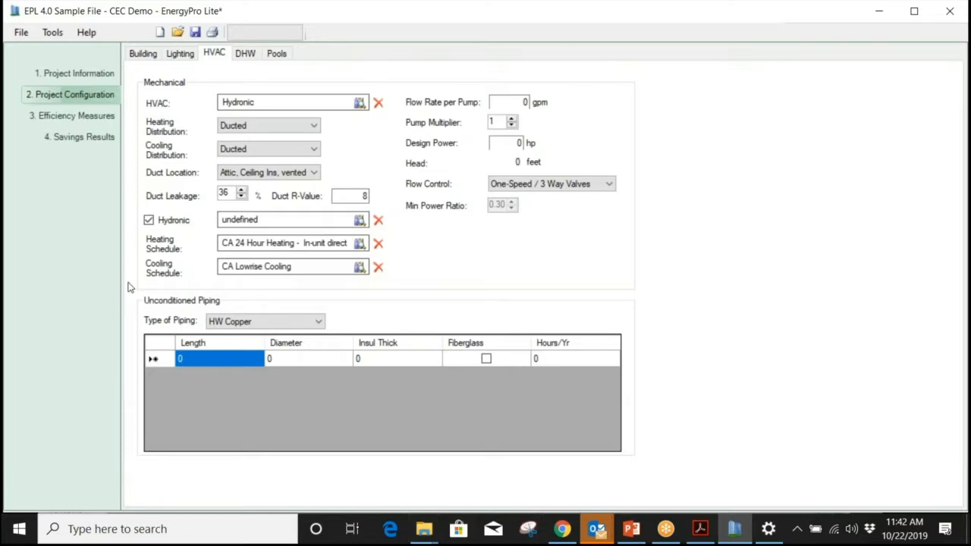
{"action": "left_click", "coordinate": [383, 368]}
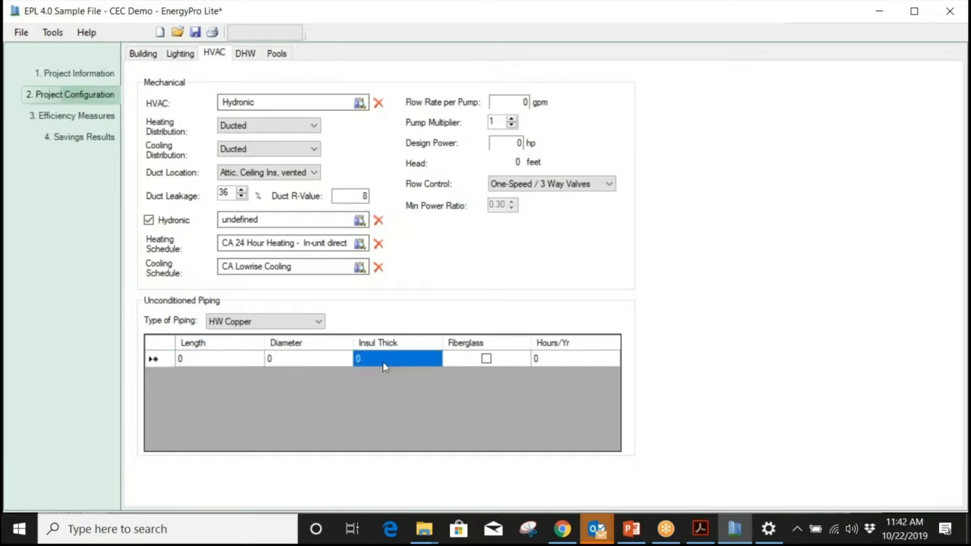
{"action": "left_click", "coordinate": [574, 363]}
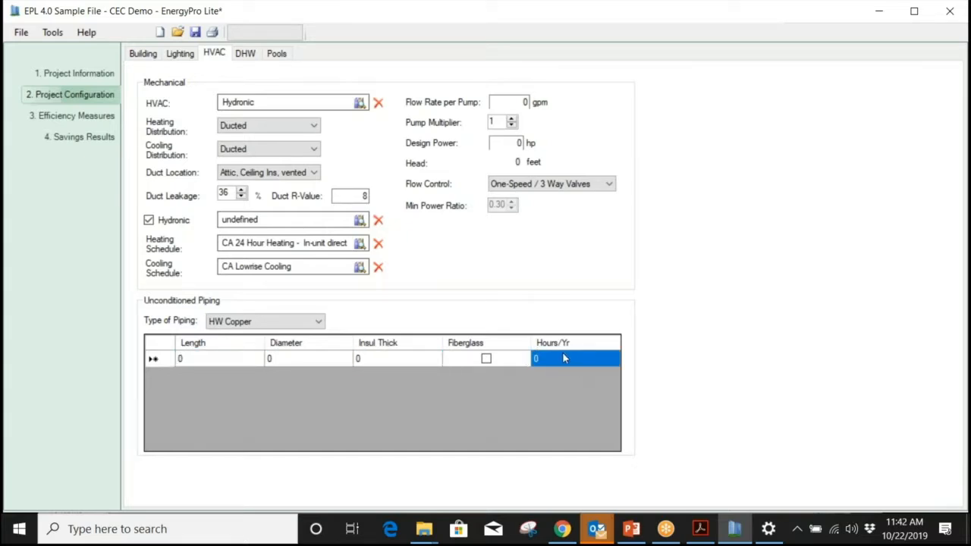
{"action": "left_click", "coordinate": [318, 323]}
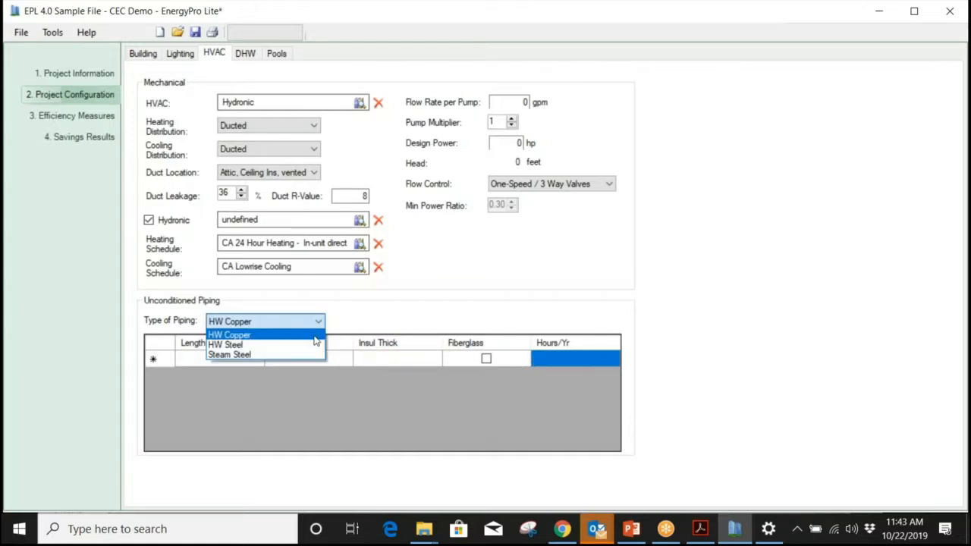
{"action": "left_click", "coordinate": [361, 324]}
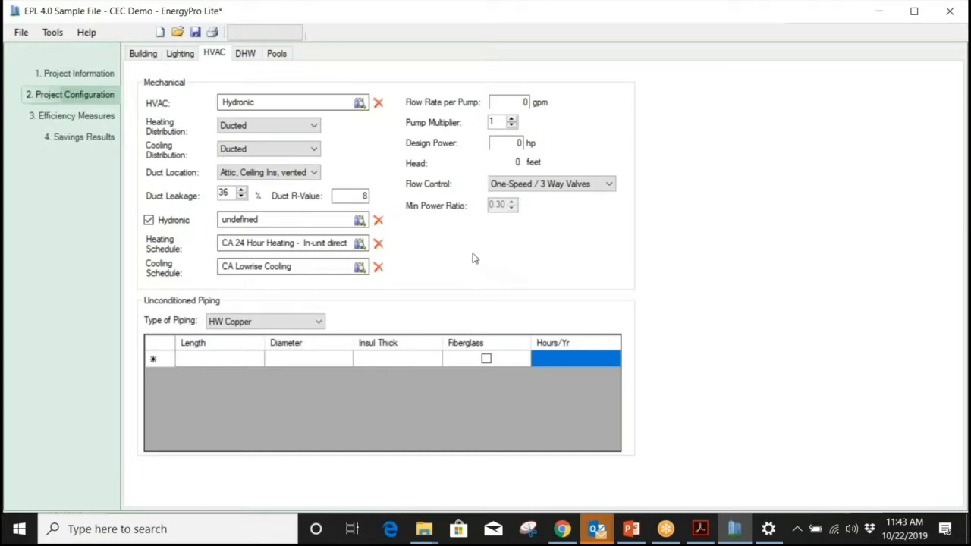
Step: Open the project's domestic hot water configuration and examine the DHW boiler's multiplier
{"action": "left_click", "coordinate": [246, 55]}
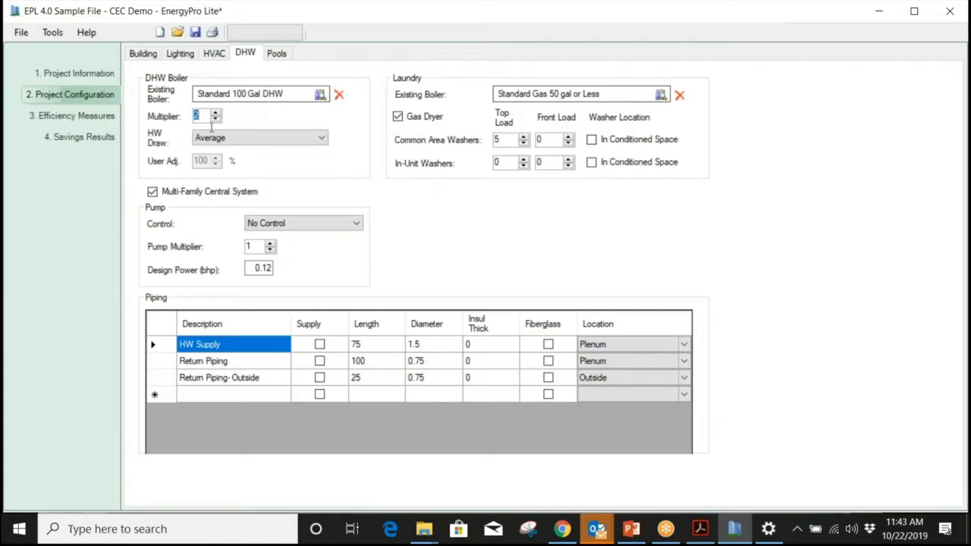
{"action": "double_click", "coordinate": [195, 119]}
{"action": "left_click", "coordinate": [196, 120]}
{"action": "left_click", "coordinate": [201, 117]}
Step: Try User Percentage as the DHW boiler's hot water draw, and return the draw to Average
{"action": "left_click", "coordinate": [276, 141]}
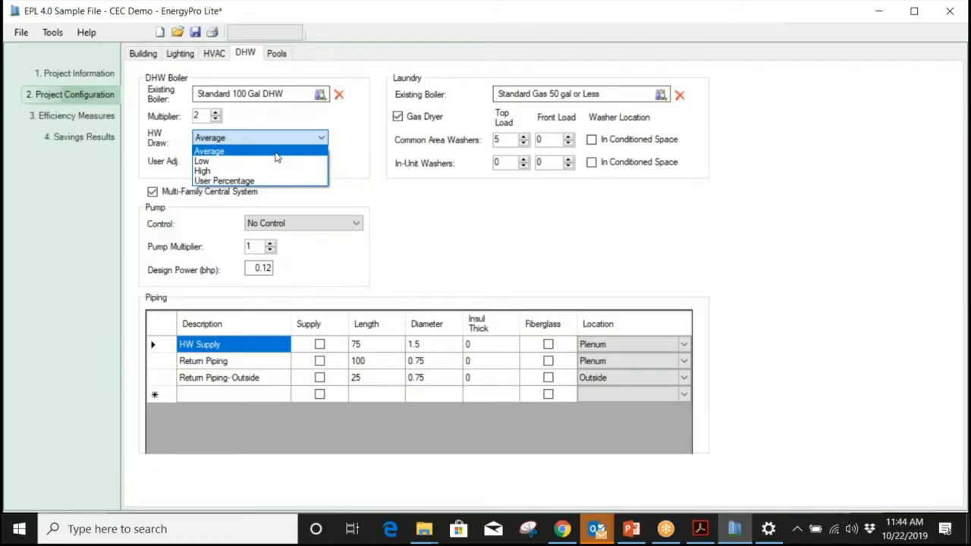
{"action": "left_click", "coordinate": [226, 181]}
{"action": "double_click", "coordinate": [204, 160]}
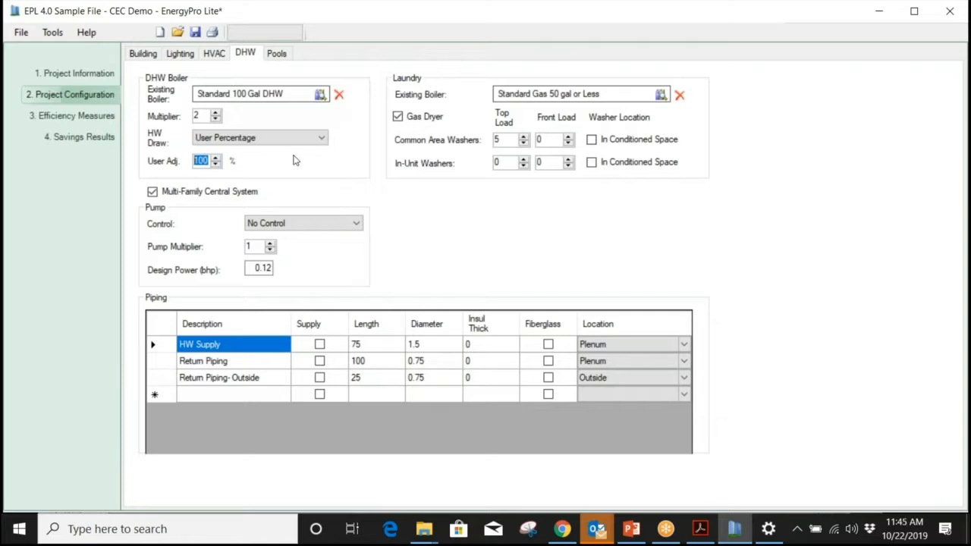
{"action": "left_click", "coordinate": [245, 138]}
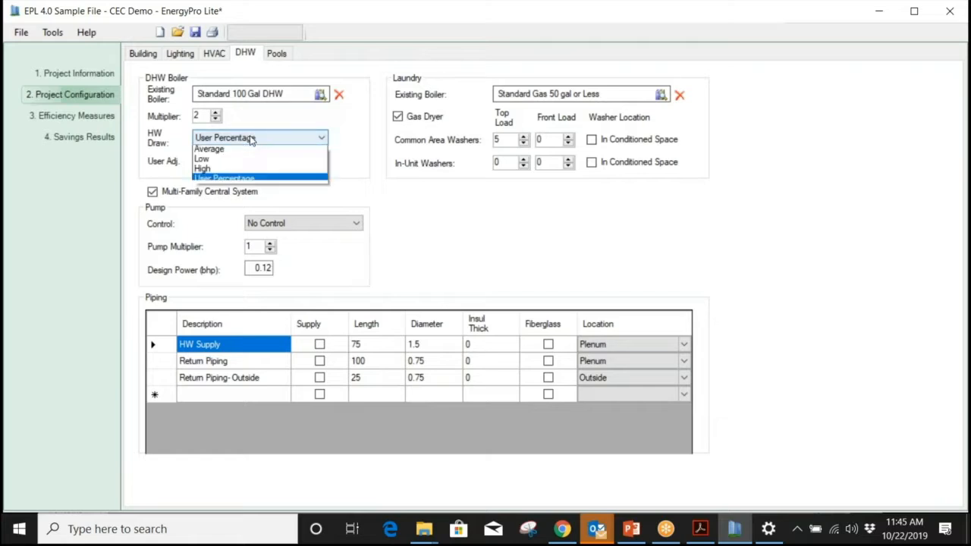
{"action": "left_click", "coordinate": [248, 150]}
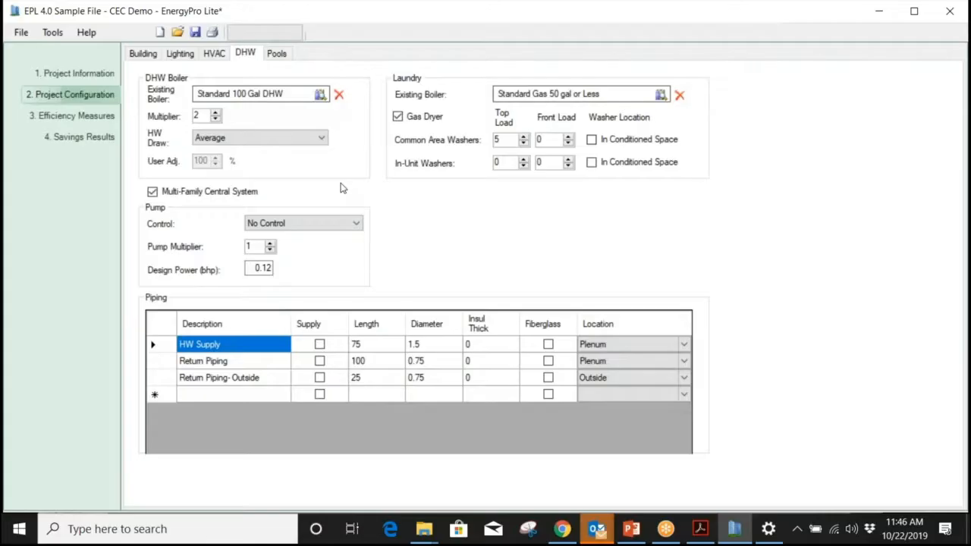
Step: Review the central system pump's control options and multiplier, keeping No Control
{"action": "left_click", "coordinate": [356, 225]}
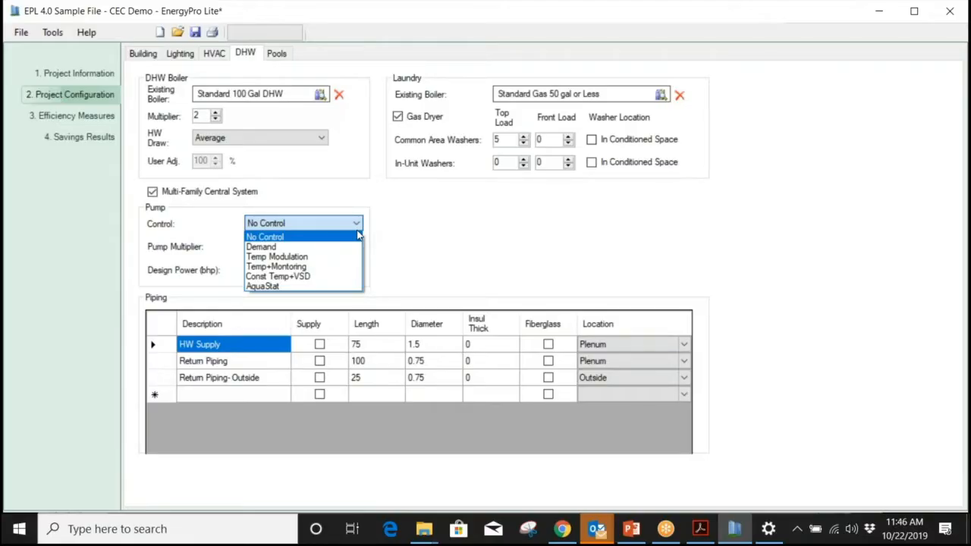
{"action": "left_click", "coordinate": [387, 233]}
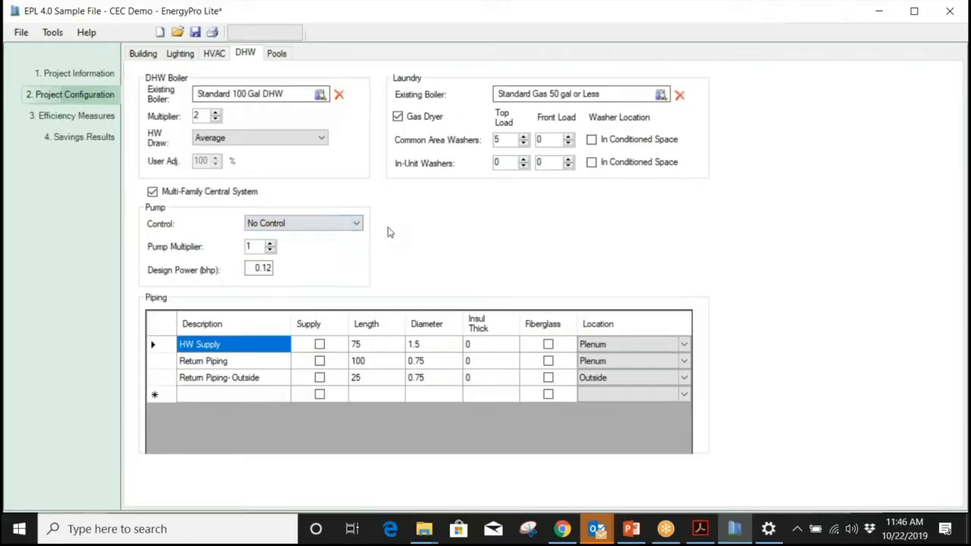
{"action": "double_click", "coordinate": [251, 246]}
{"action": "left_click", "coordinate": [259, 247]}
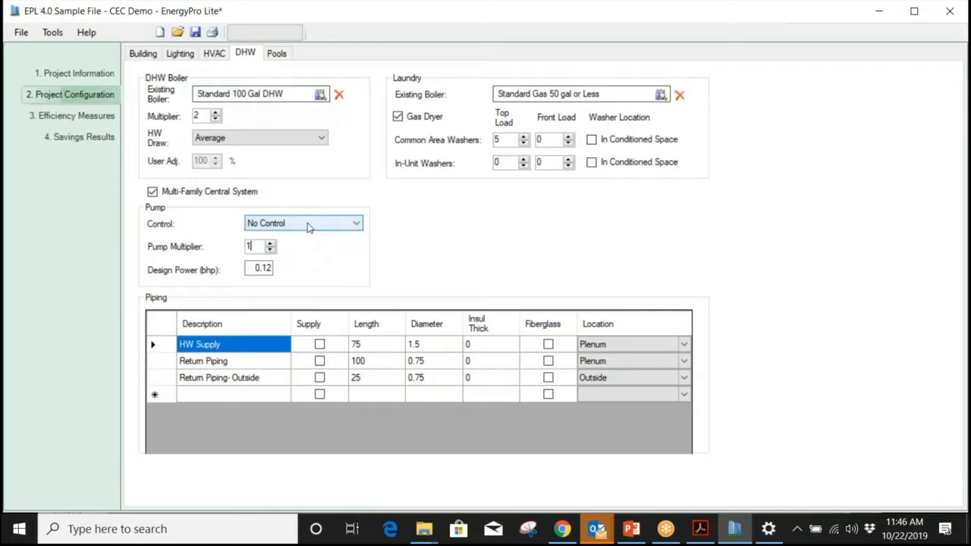
{"action": "key", "text": "Tab"}
{"action": "left_click", "coordinate": [315, 223]}
{"action": "left_click", "coordinate": [315, 223]}
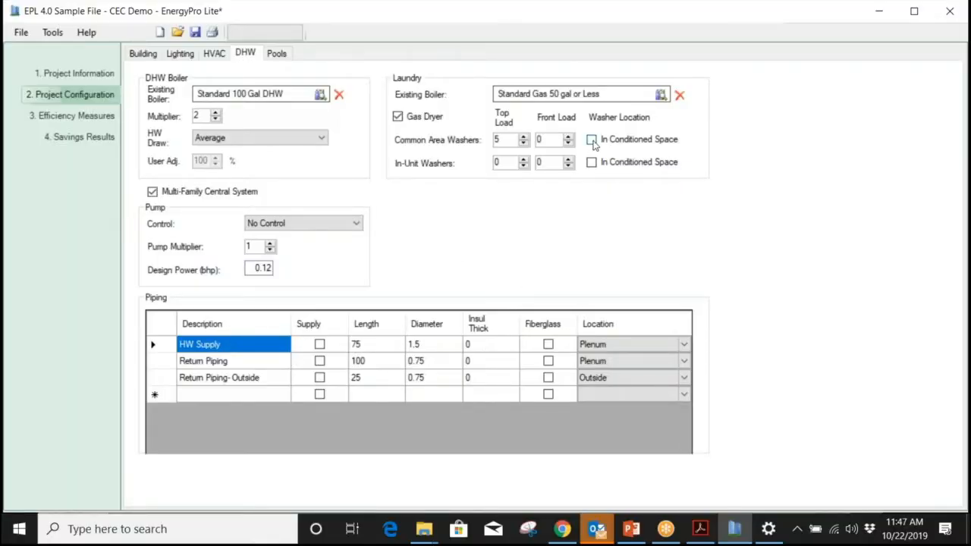
Step: Look through the laundry boiler library without choosing a heater, and review the common area washer counts and conditioned-space option
{"action": "double_click", "coordinate": [609, 99]}
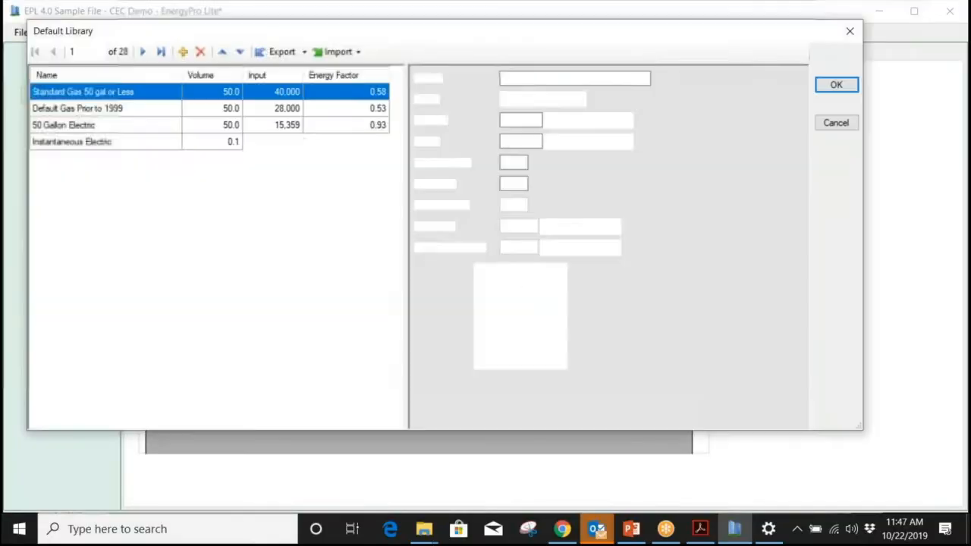
{"action": "left_click", "coordinate": [838, 122]}
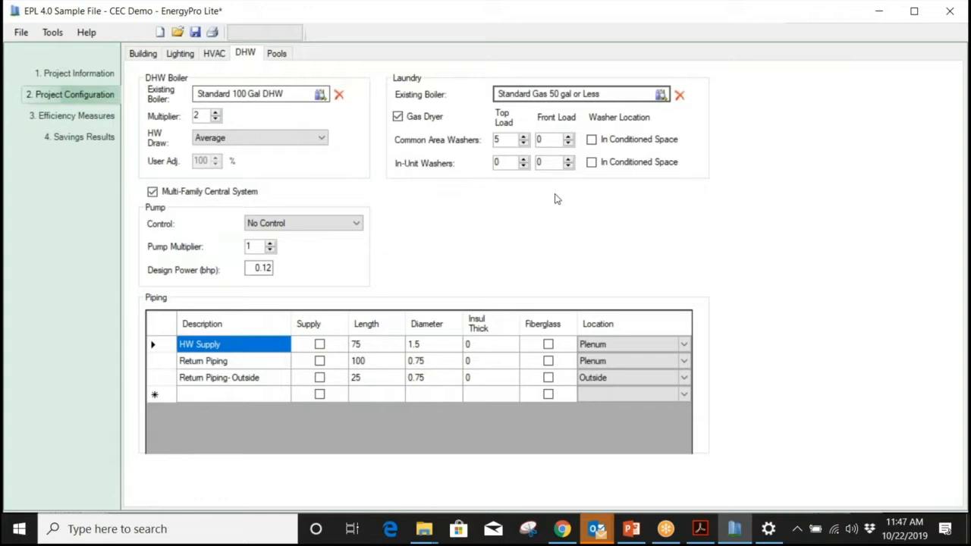
{"action": "left_click_drag", "start_coordinate": [507, 139], "coordinate": [473, 140]}
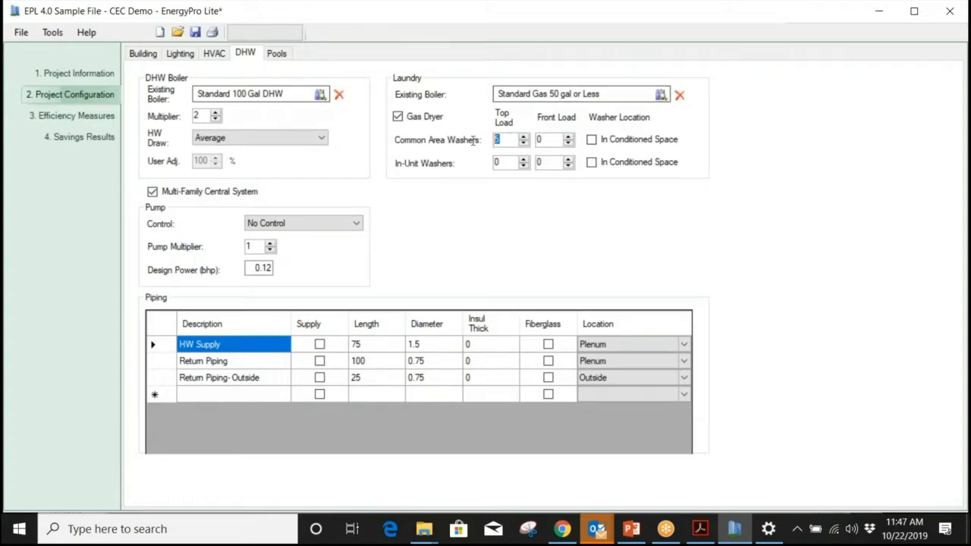
{"action": "left_click", "coordinate": [541, 139]}
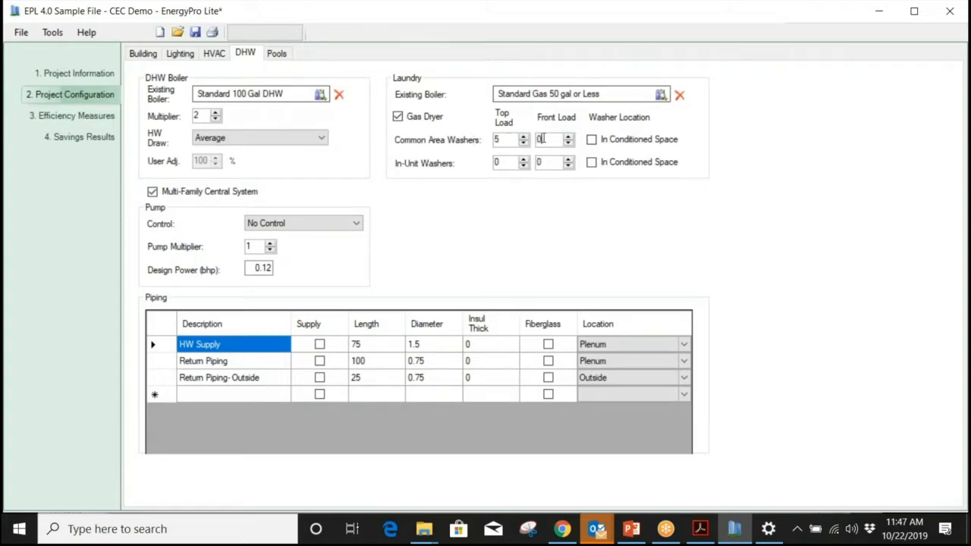
{"action": "left_click", "coordinate": [591, 141]}
{"action": "left_click", "coordinate": [590, 140]}
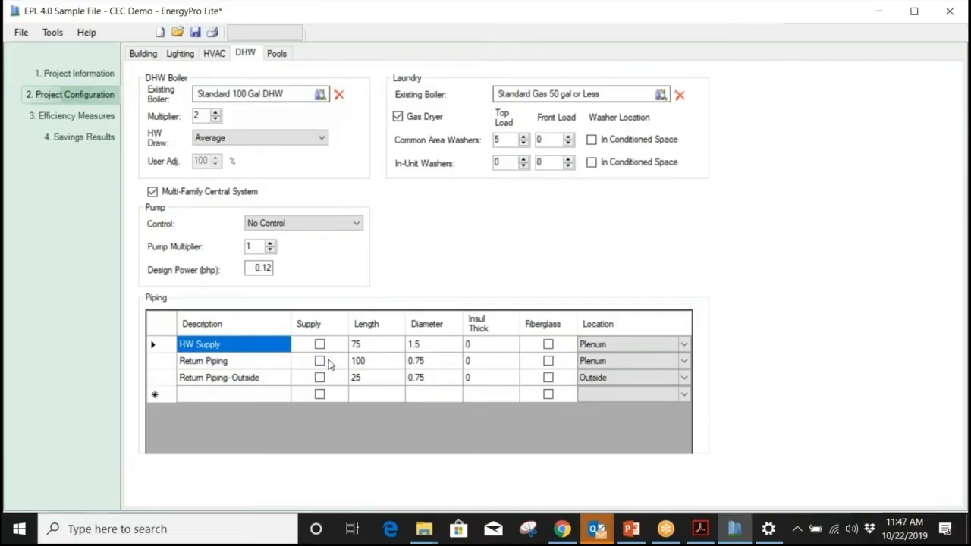
Step: Mark the HW Supply pipe as supply piping, leaving both return piping rows unmarked
{"action": "left_click", "coordinate": [320, 344]}
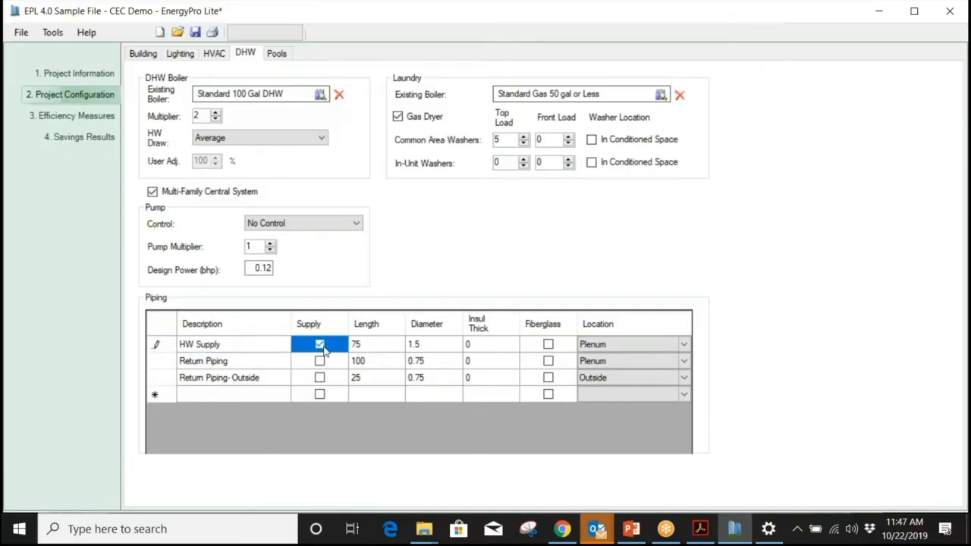
{"action": "left_click", "coordinate": [261, 365]}
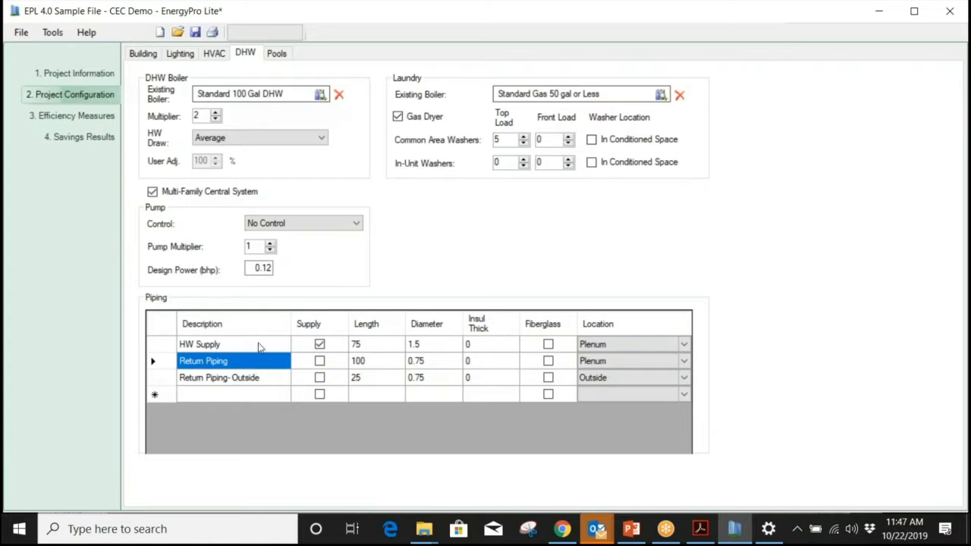
{"action": "left_click", "coordinate": [259, 346]}
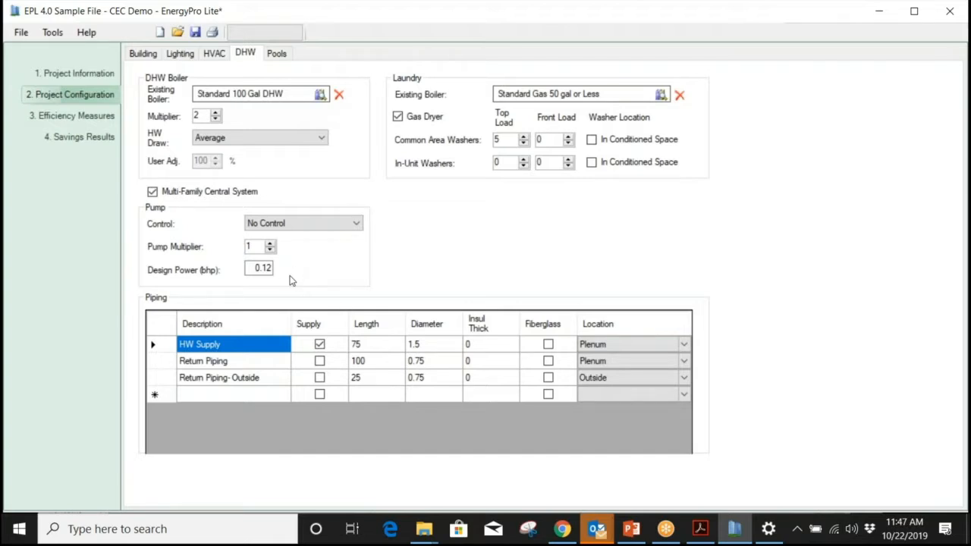
{"action": "left_click", "coordinate": [242, 363]}
{"action": "left_click", "coordinate": [252, 379]}
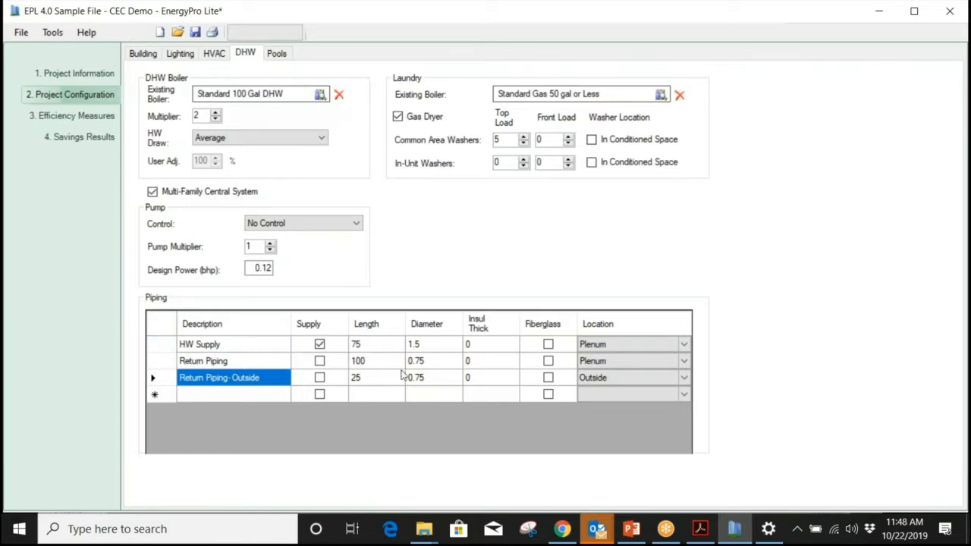
{"action": "left_click", "coordinate": [319, 345]}
{"action": "left_click", "coordinate": [319, 344]}
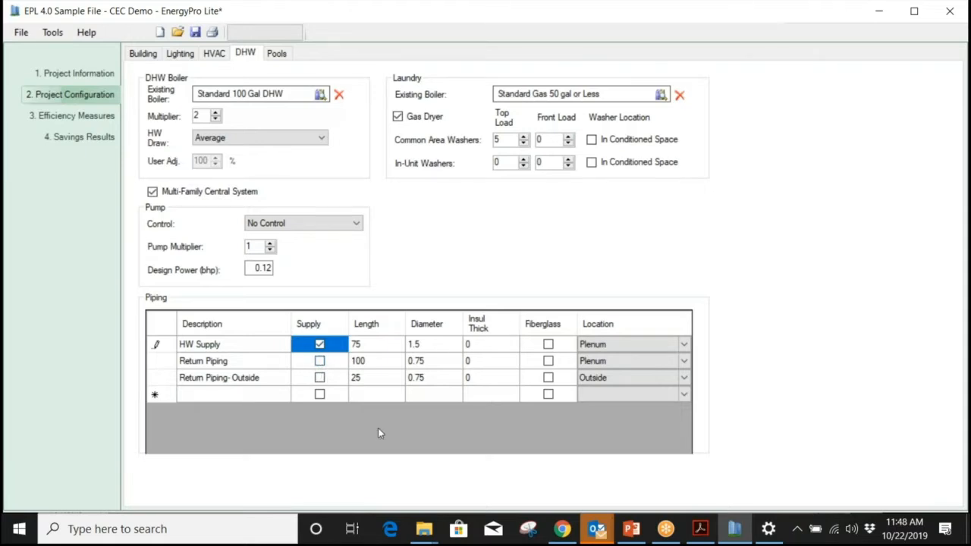
Step: Examine the lengths, diameters and insulation thicknesses of the supply and return piping rows
{"action": "left_click", "coordinate": [388, 350]}
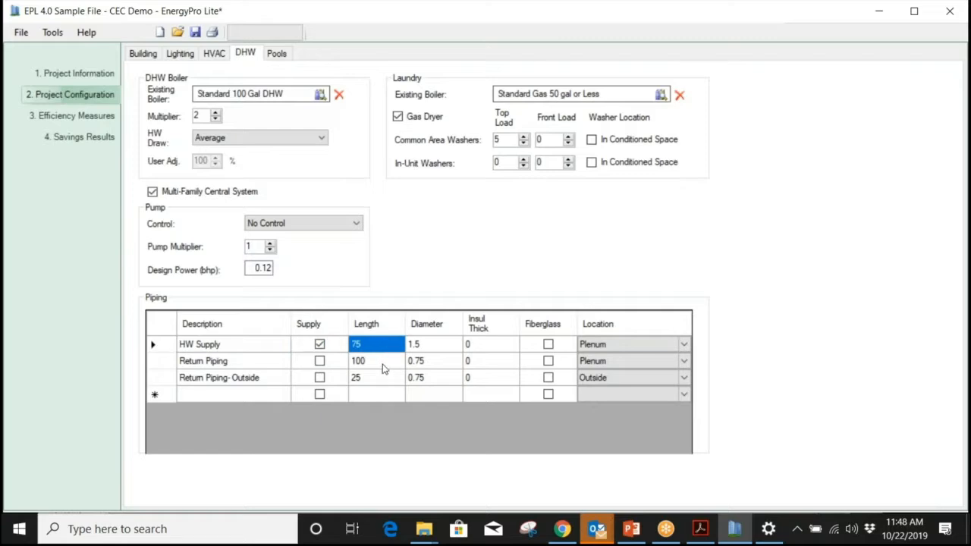
{"action": "left_click", "coordinate": [383, 364]}
{"action": "left_click", "coordinate": [377, 377]}
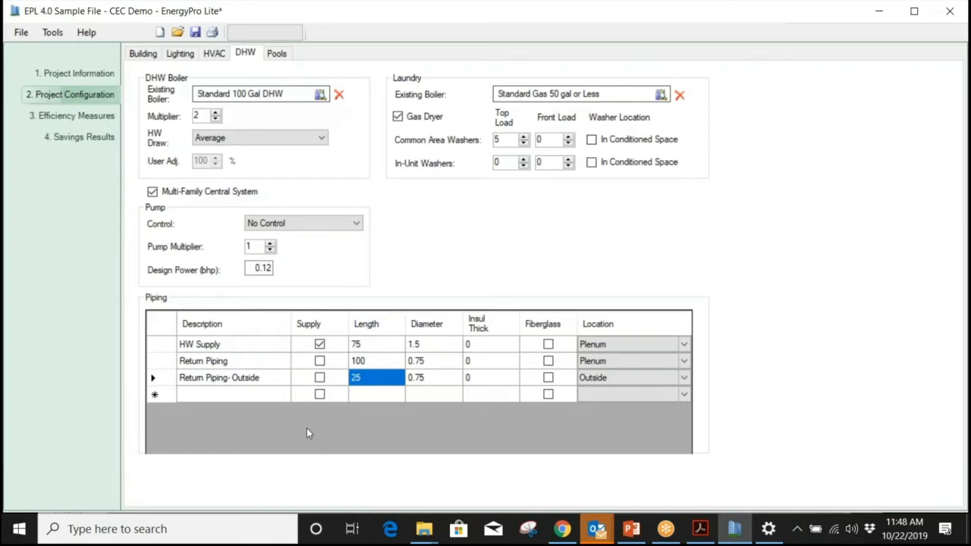
{"action": "left_click", "coordinate": [436, 347]}
{"action": "left_click", "coordinate": [435, 374]}
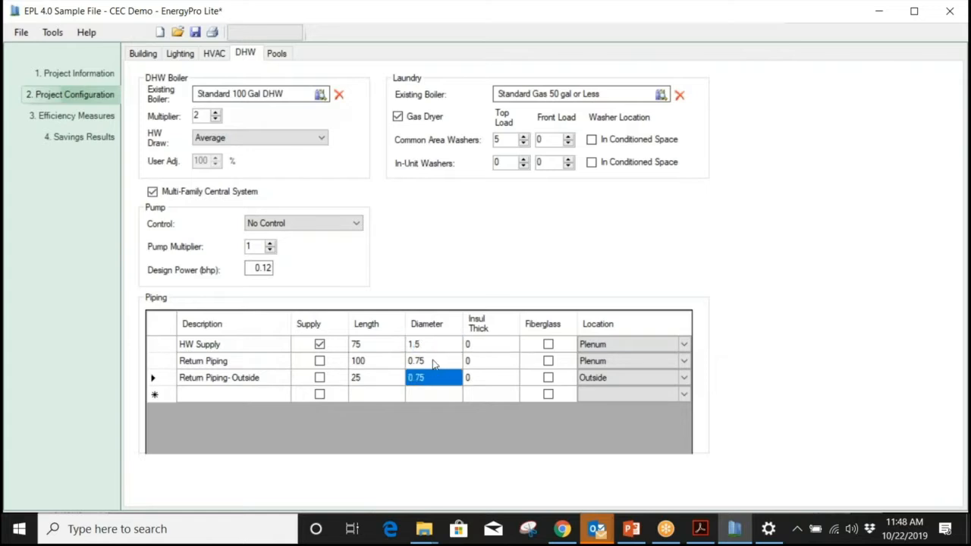
{"action": "left_click", "coordinate": [433, 361]}
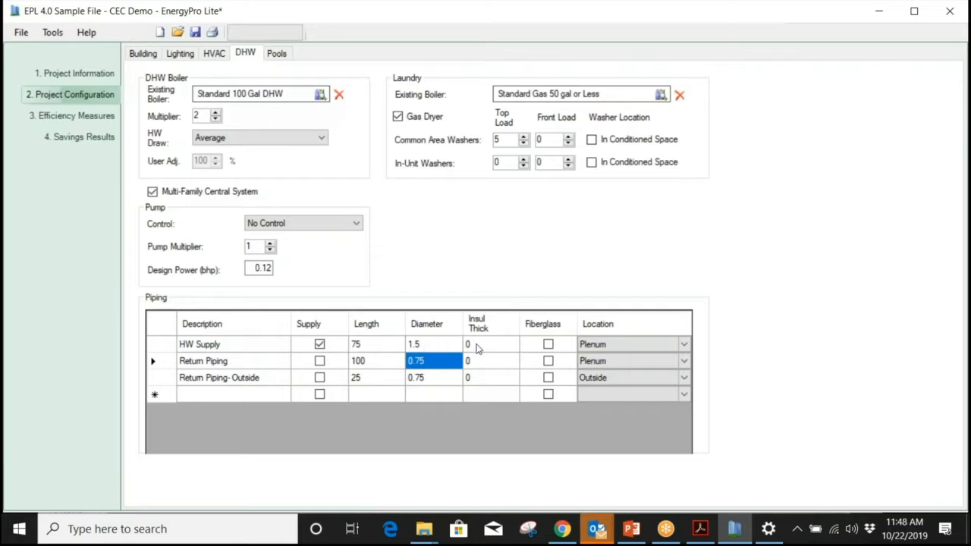
{"action": "left_click", "coordinate": [497, 346]}
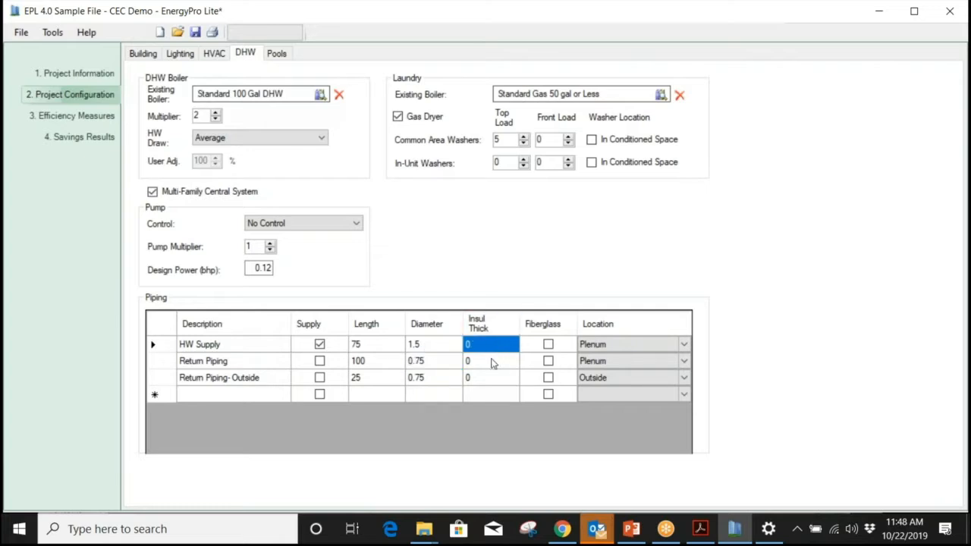
{"action": "left_click", "coordinate": [493, 362]}
{"action": "left_click", "coordinate": [486, 378]}
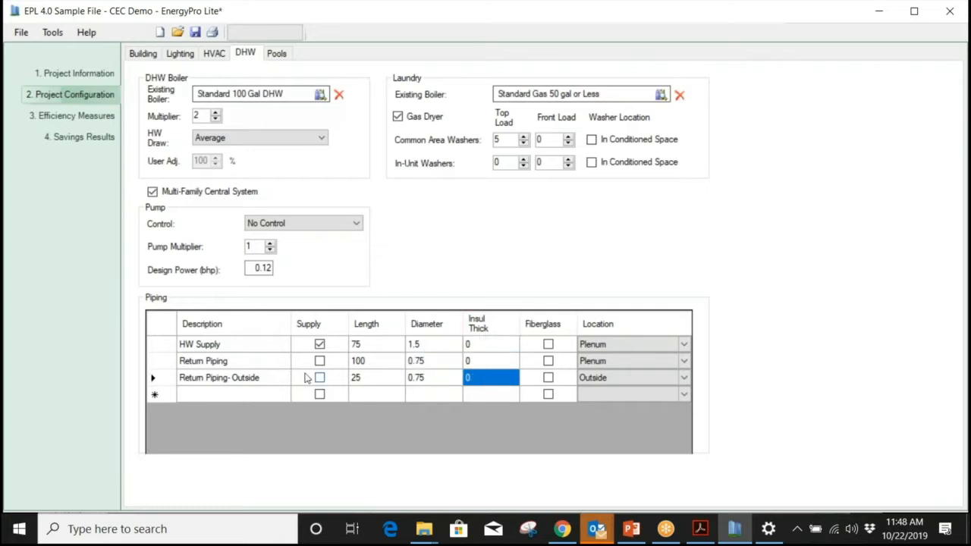
Step: Add a fourth row with the description "j" to the DHW piping table
{"action": "left_click", "coordinate": [218, 395]}
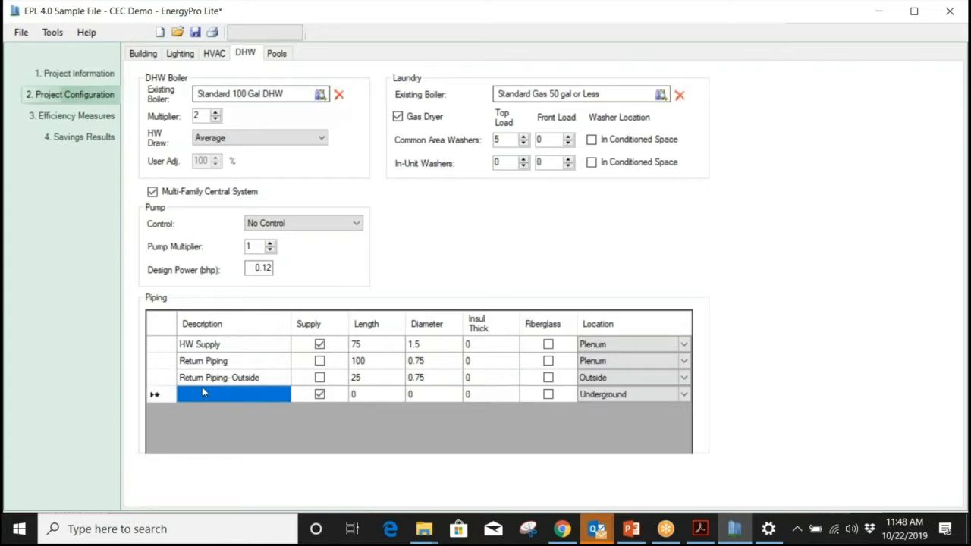
{"action": "type", "text": "j"}
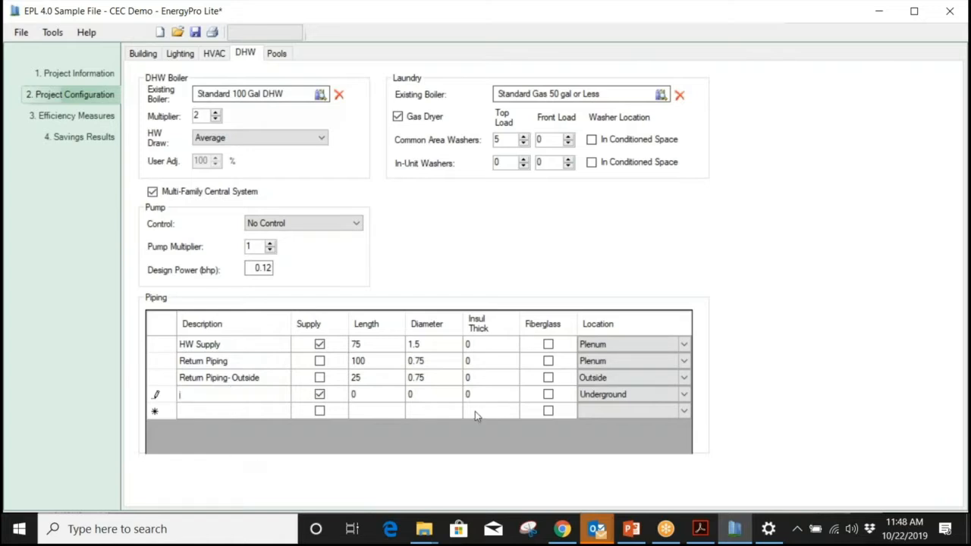
{"action": "left_click", "coordinate": [486, 394]}
{"action": "left_click", "coordinate": [468, 376]}
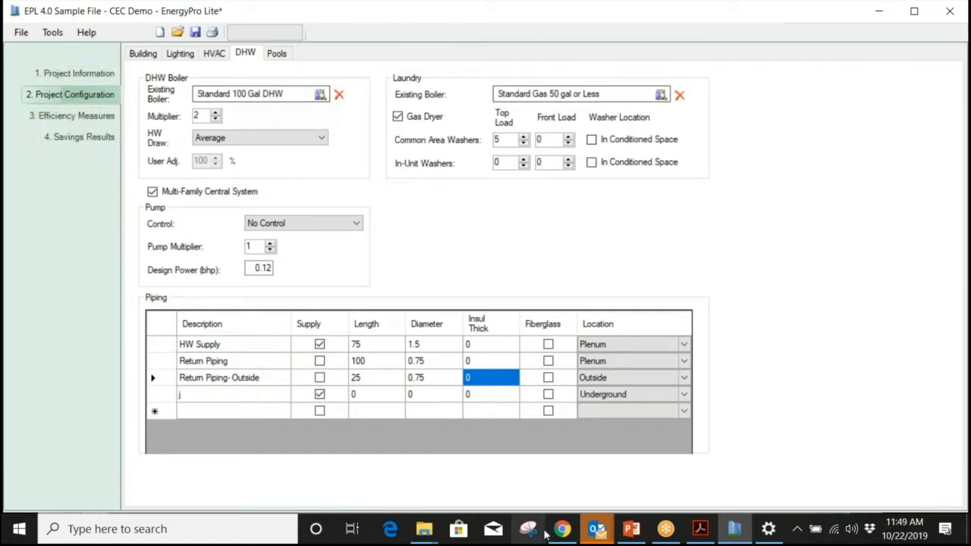
Step: Try the fiberglass option on the HW Supply pipe and look through its location choices, keeping Plenum
{"action": "left_click", "coordinate": [548, 345]}
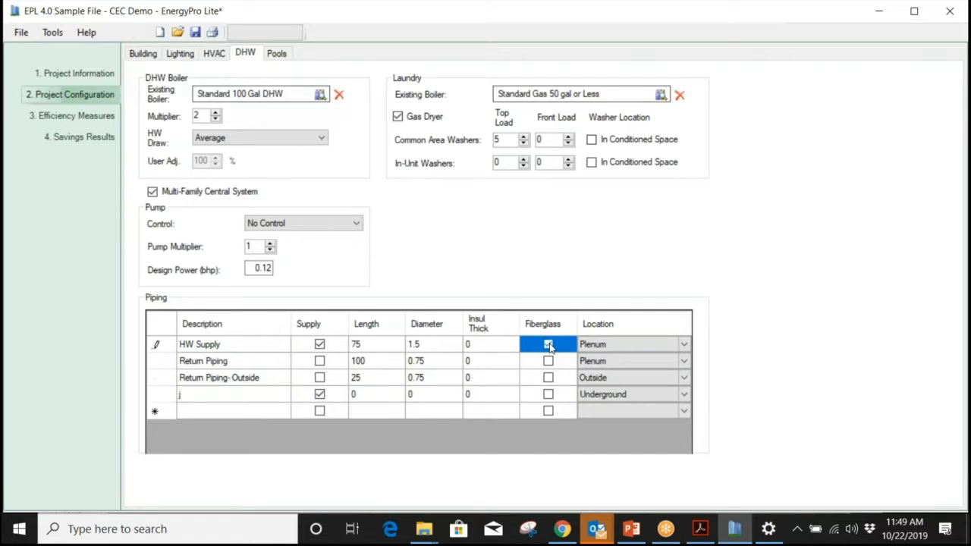
{"action": "left_click", "coordinate": [549, 346]}
{"action": "left_click", "coordinate": [686, 346]}
{"action": "left_click", "coordinate": [685, 346]}
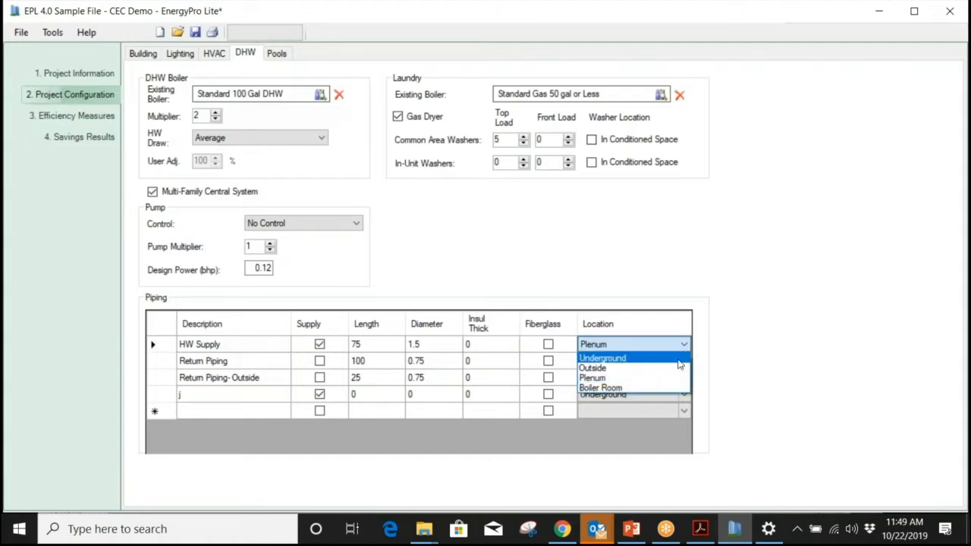
{"action": "left_click", "coordinate": [684, 345]}
{"action": "left_click", "coordinate": [685, 345]}
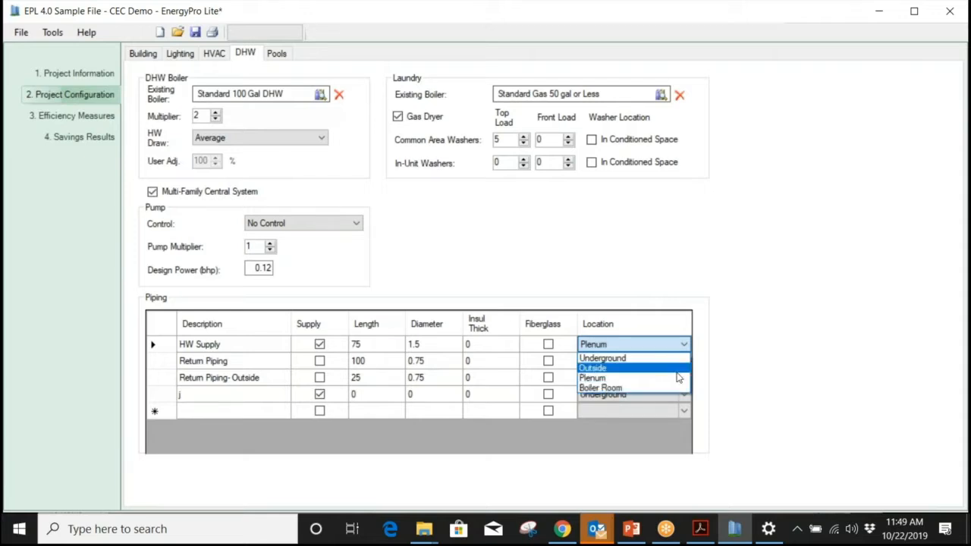
{"action": "left_click", "coordinate": [742, 349]}
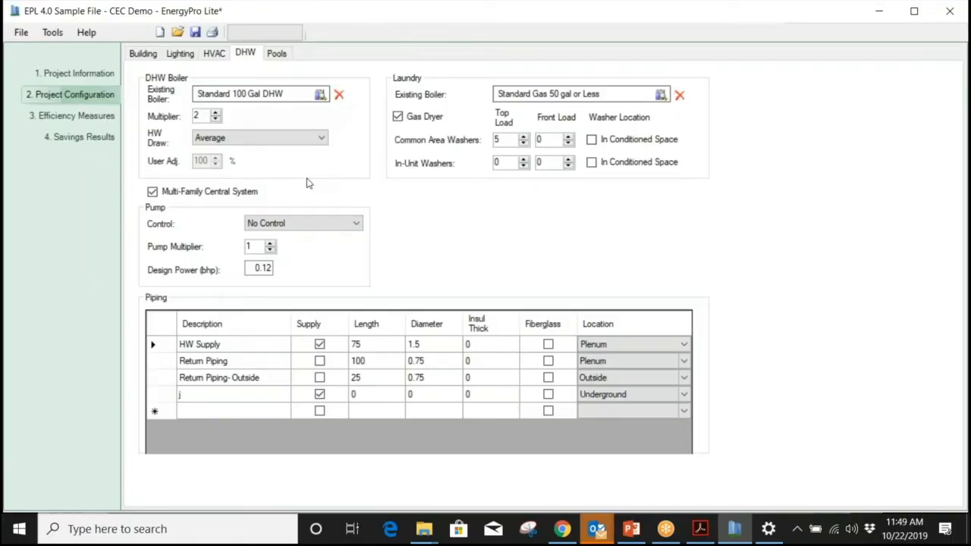
Step: Review the pool configuration and compare the May-Oct and 12-month pool heater schedules in the library without choosing another
{"action": "left_click", "coordinate": [277, 55]}
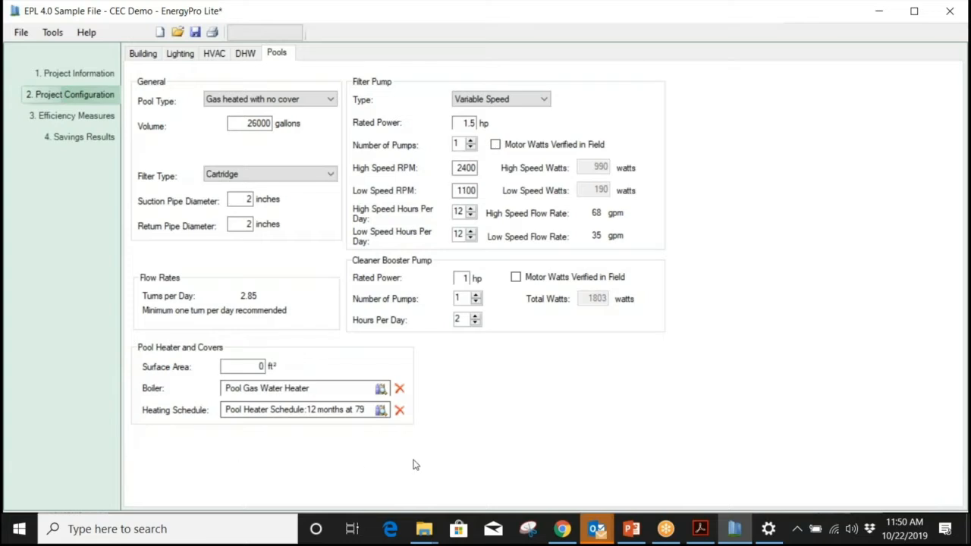
{"action": "left_click", "coordinate": [245, 366]}
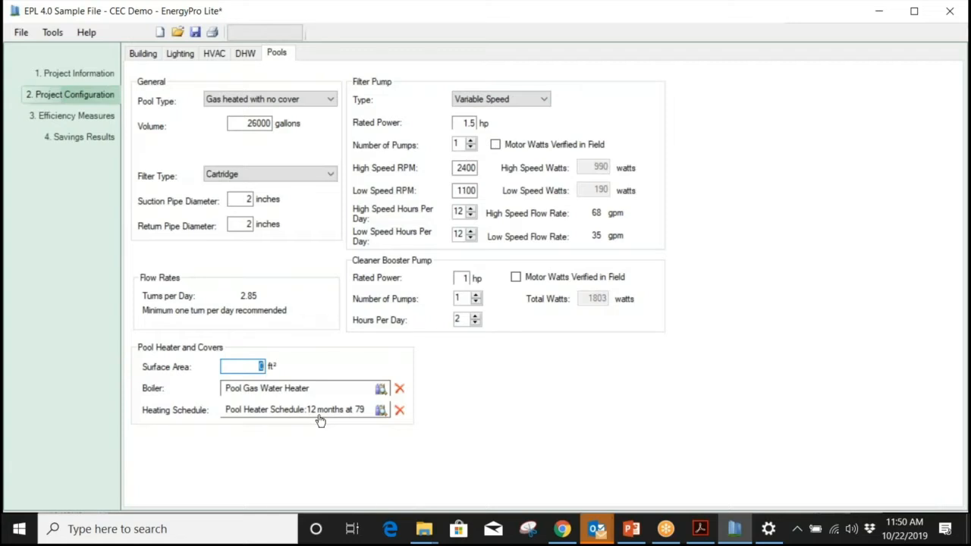
{"action": "double_click", "coordinate": [319, 417]}
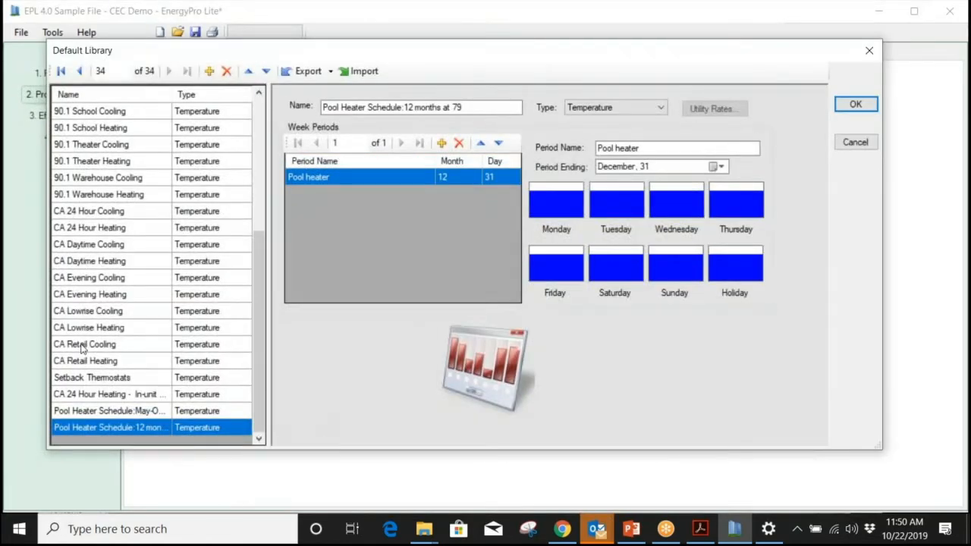
{"action": "left_click", "coordinate": [83, 411]}
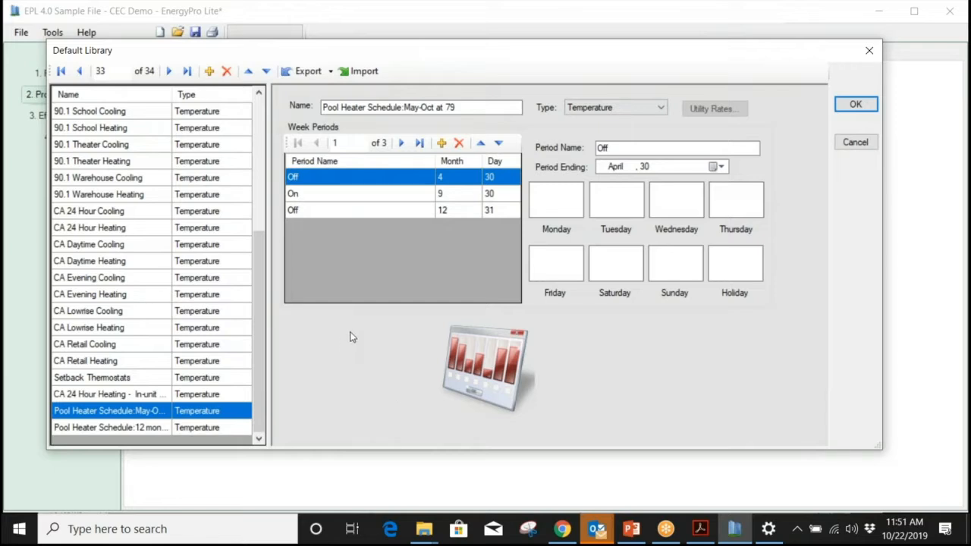
{"action": "left_click", "coordinate": [153, 429]}
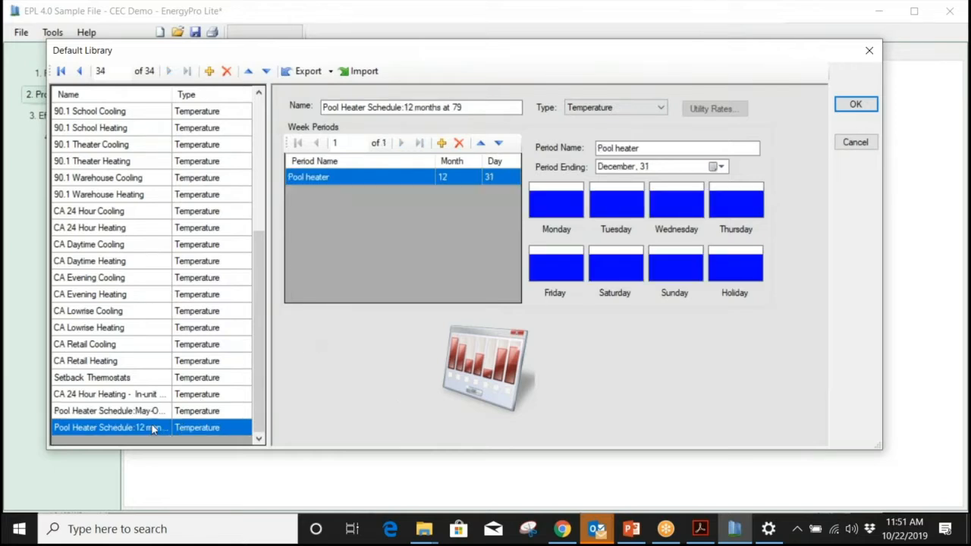
{"action": "left_click", "coordinate": [153, 410]}
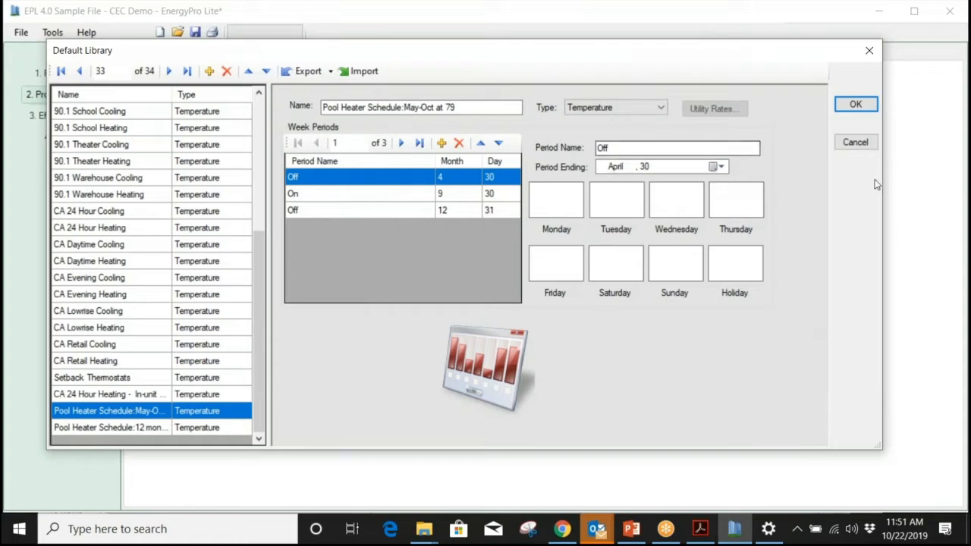
{"action": "left_click", "coordinate": [854, 143]}
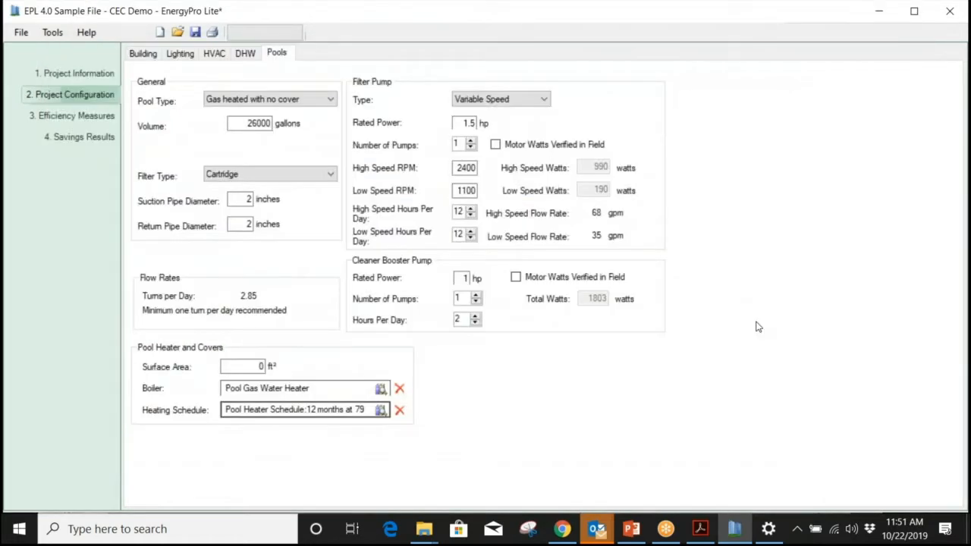
Step: Examine the full list of upgrade types in the efficiency measures and which ones are enabled
{"action": "left_click", "coordinate": [58, 125]}
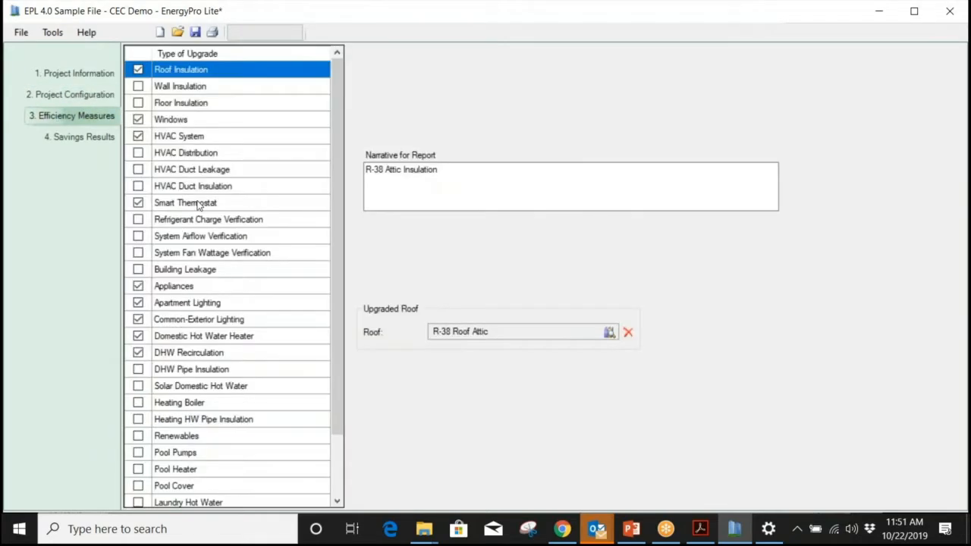
{"action": "scroll", "coordinate": [198, 205], "scroll_direction": "down", "scroll_amount": 2}
{"action": "scroll", "coordinate": [198, 205], "scroll_direction": "down", "scroll_amount": 1}
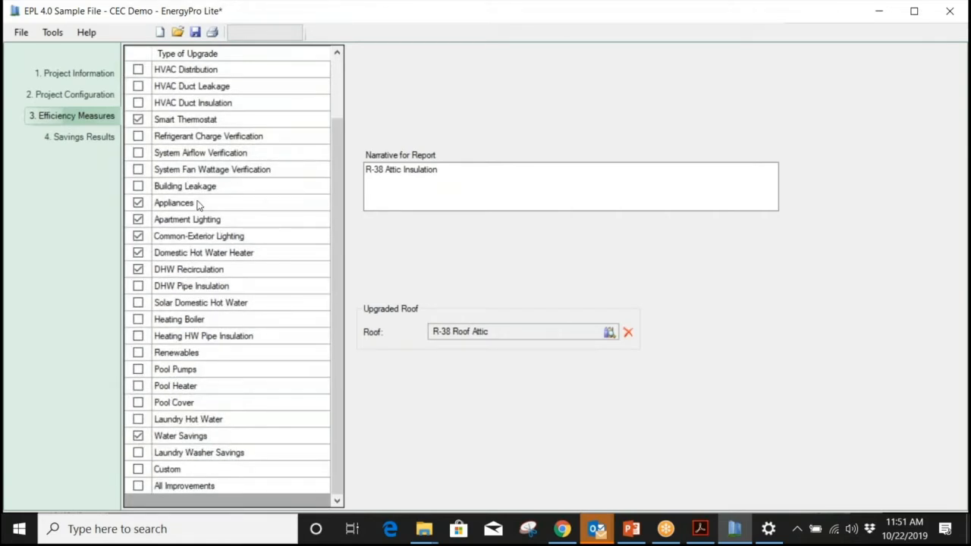
{"action": "scroll", "coordinate": [199, 204], "scroll_direction": "up", "scroll_amount": 1}
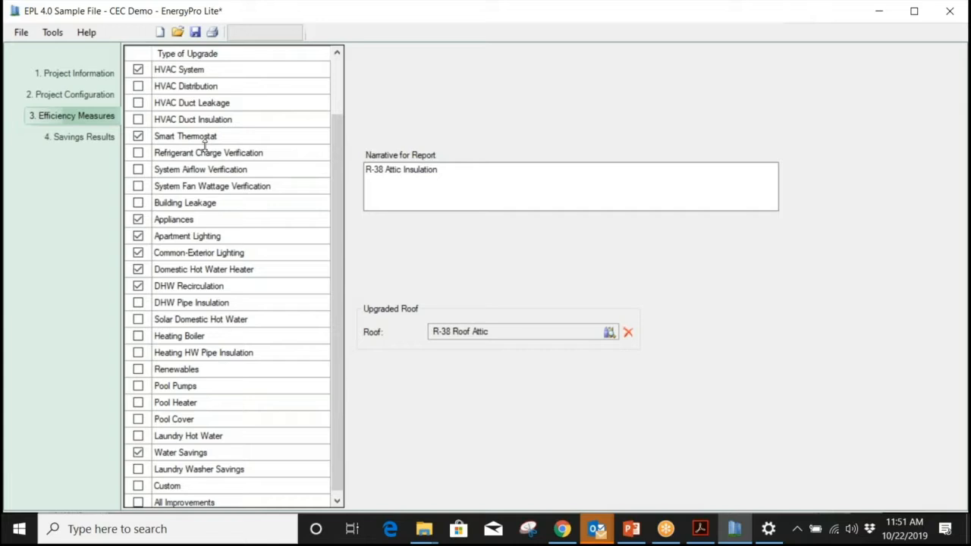
{"action": "scroll", "coordinate": [217, 114], "scroll_direction": "down", "scroll_amount": 1}
{"action": "scroll", "coordinate": [216, 121], "scroll_direction": "up", "scroll_amount": 1}
{"action": "scroll", "coordinate": [219, 141], "scroll_direction": "down", "scroll_amount": 1}
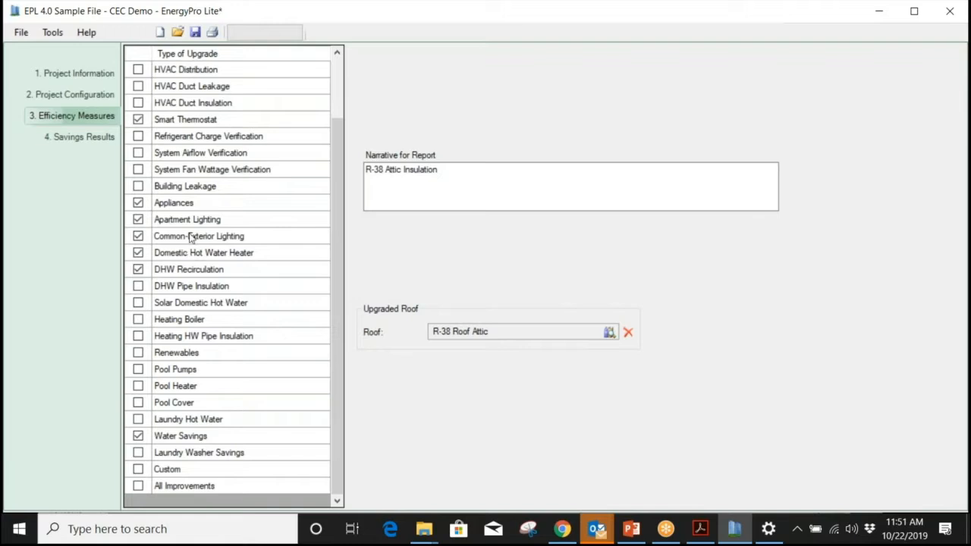
{"action": "scroll", "coordinate": [195, 222], "scroll_direction": "up", "scroll_amount": 2}
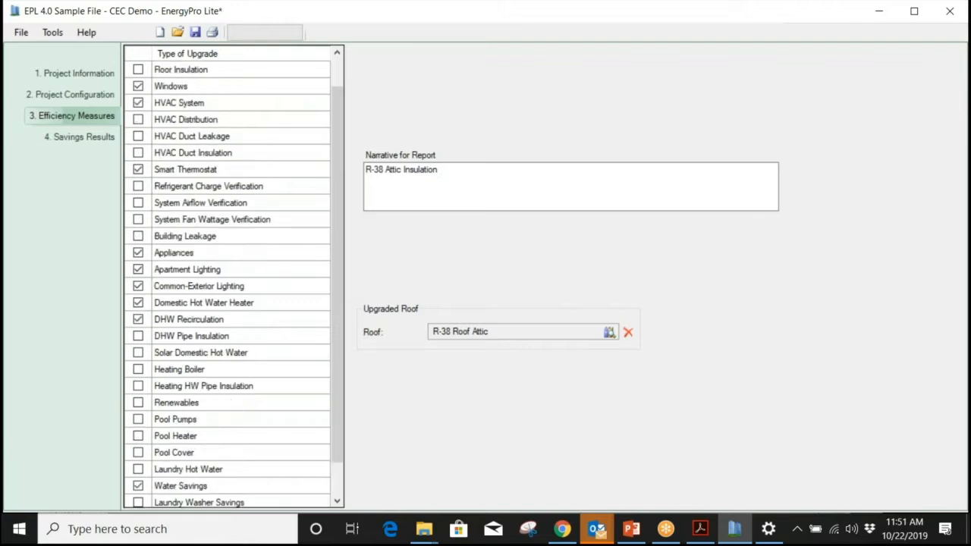
Step: Review the R-38 Roof Attic library entry and the Windows, HVAC System, Smart Thermostat and Apartment Lighting measures
{"action": "left_click", "coordinate": [571, 339]}
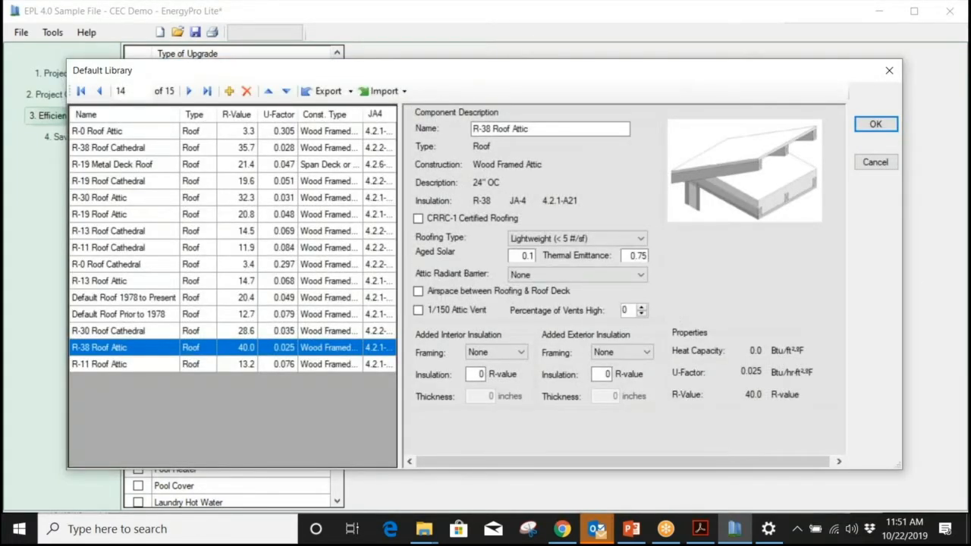
{"action": "left_click", "coordinate": [895, 164]}
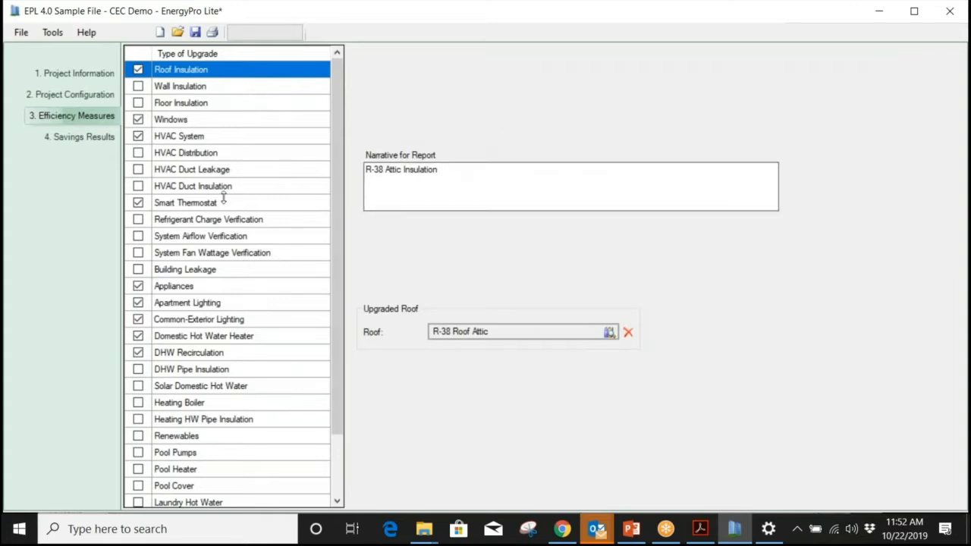
{"action": "left_click", "coordinate": [209, 123]}
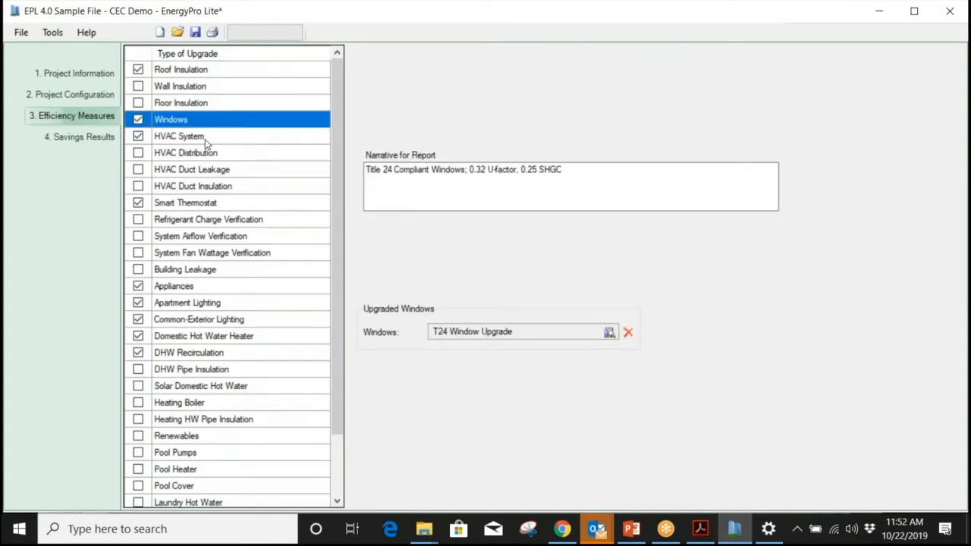
{"action": "left_click", "coordinate": [206, 143]}
{"action": "left_click", "coordinate": [190, 203]}
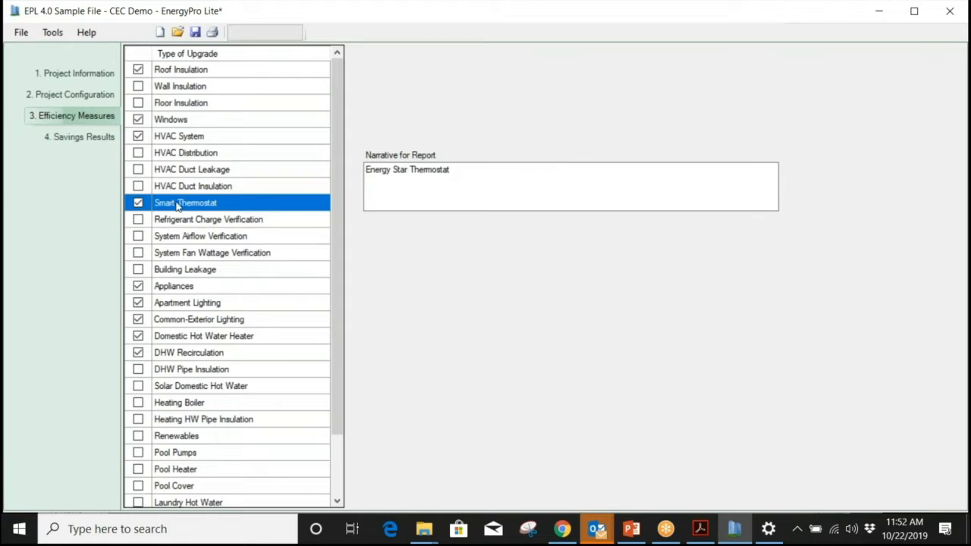
{"action": "left_click", "coordinate": [178, 307]}
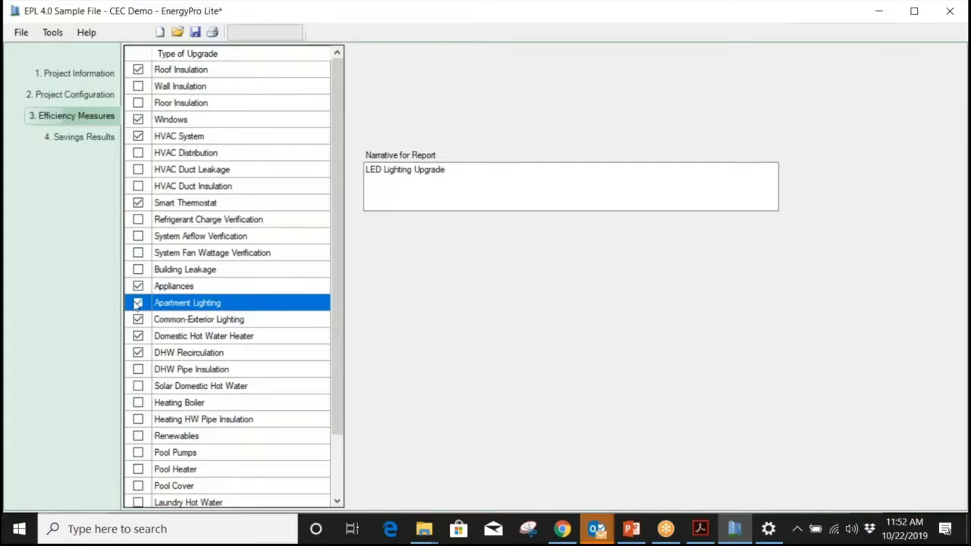
Step: Check the upgraded wattages in the project configuration's lighting table and view the Common-Exterior Lighting measure
{"action": "left_click", "coordinate": [70, 94]}
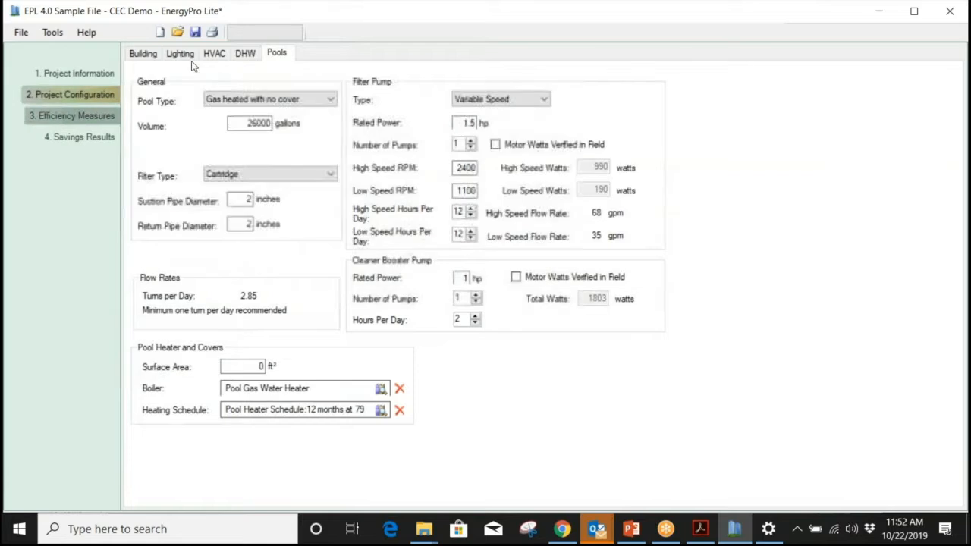
{"action": "left_click", "coordinate": [180, 56]}
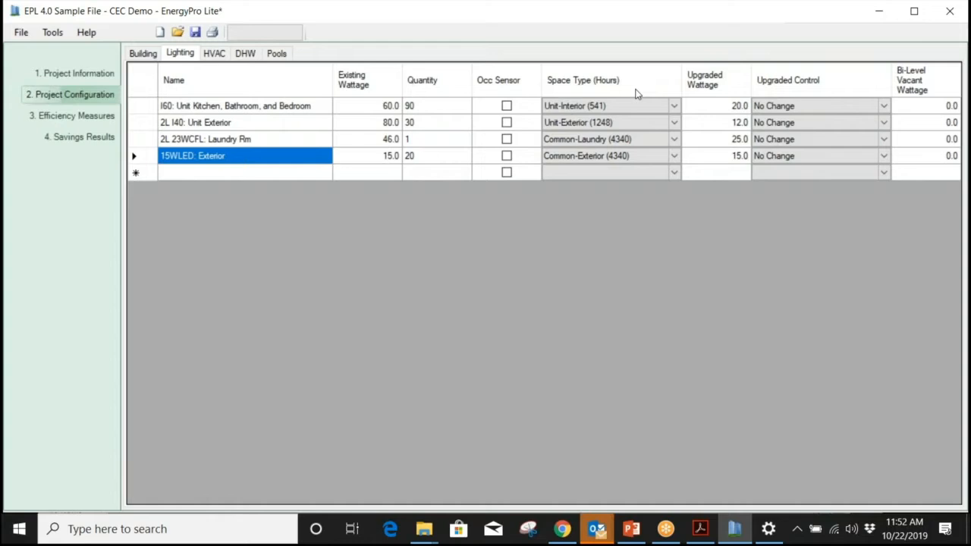
{"action": "left_click", "coordinate": [77, 116]}
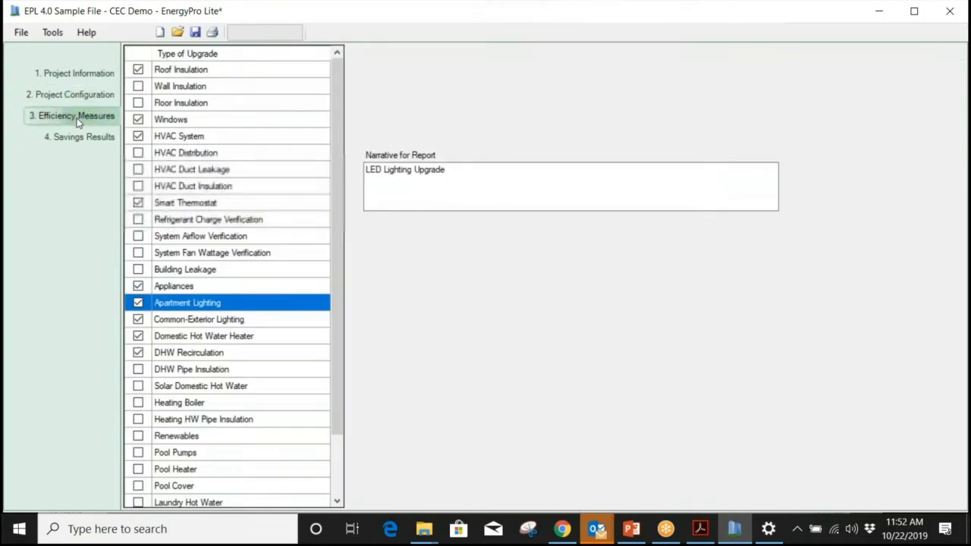
{"action": "left_click", "coordinate": [212, 320]}
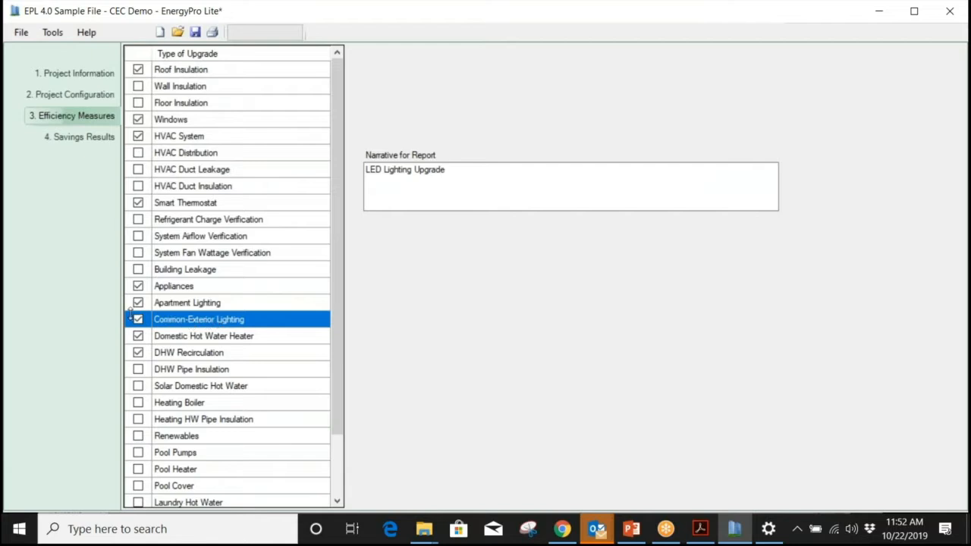
Step: Inspect the Domestic Hot Water Heater measure's Condensing 100 Gal DHW library entry and its available heater types, keeping Gas Fired
{"action": "left_click", "coordinate": [168, 341]}
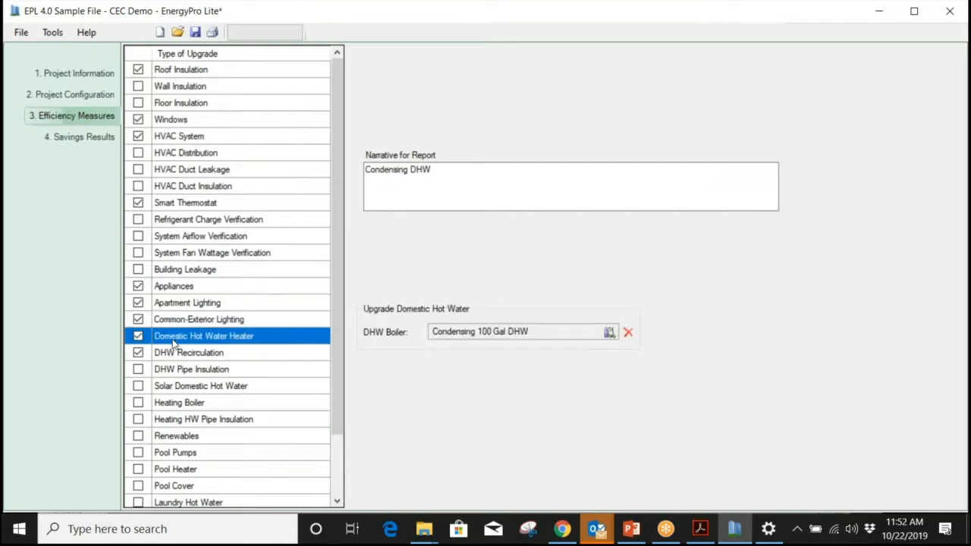
{"action": "double_click", "coordinate": [511, 336]}
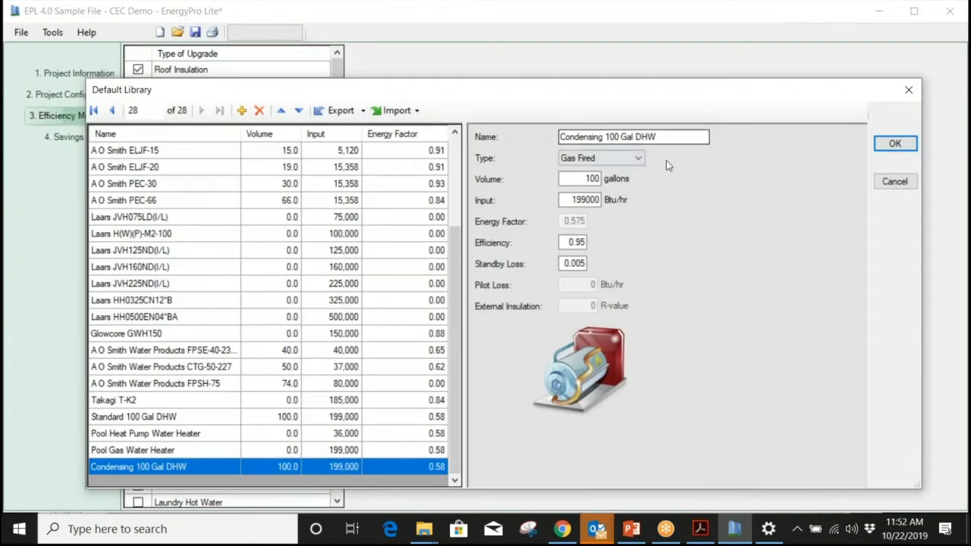
{"action": "left_click", "coordinate": [644, 159]}
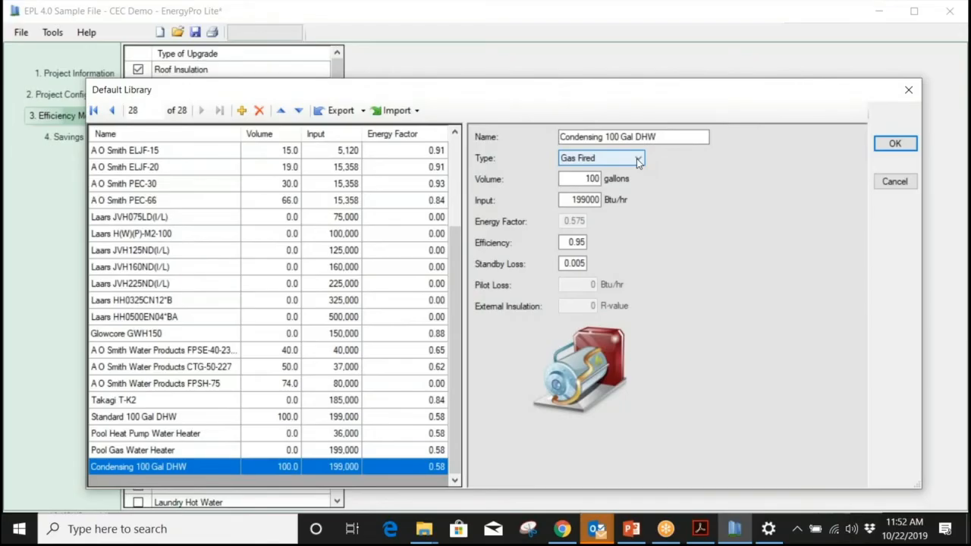
{"action": "left_click", "coordinate": [636, 158]}
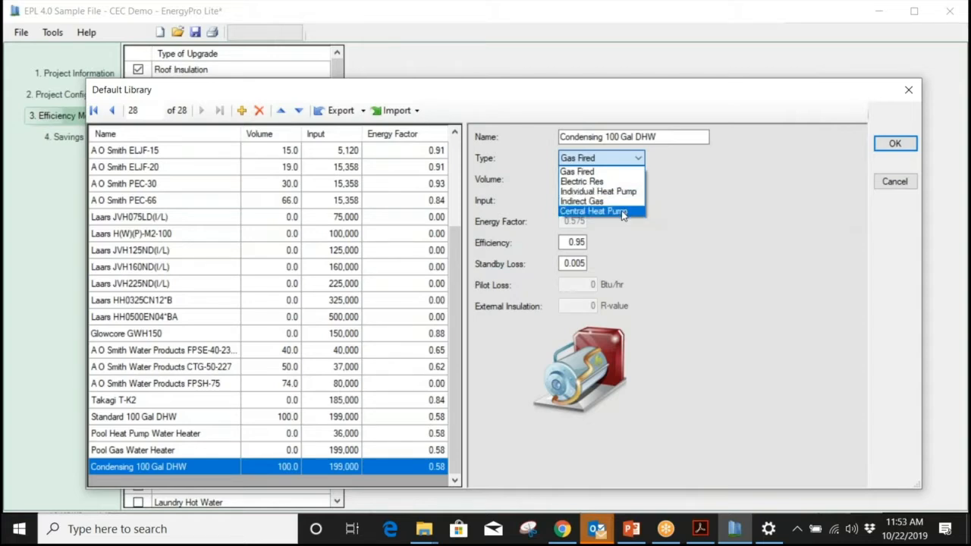
{"action": "left_click", "coordinate": [667, 212]}
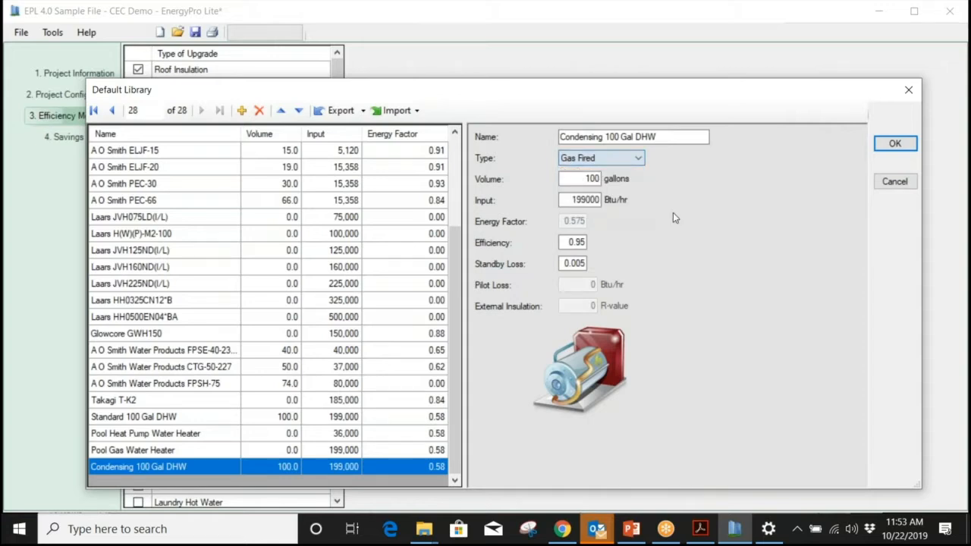
Step: Try a copy of the Condensing 100 Gal DHW library entry as a Central Heat Pump heater, and cancel the library changes
{"action": "left_click", "coordinate": [241, 111]}
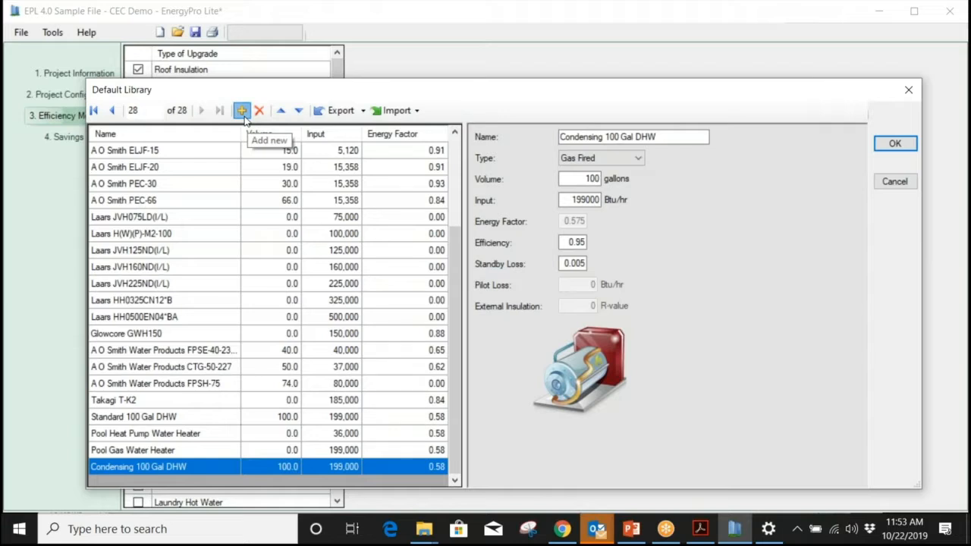
{"action": "left_click", "coordinate": [578, 159]}
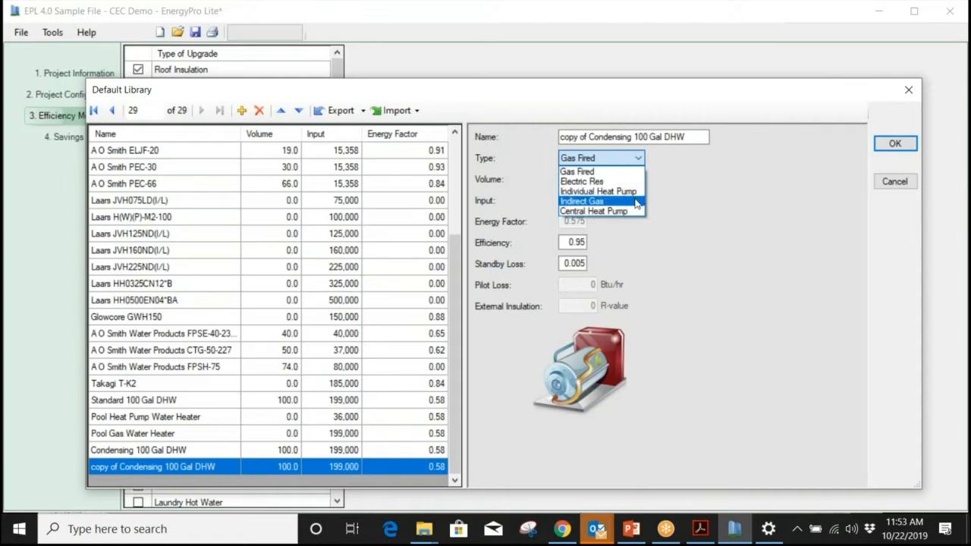
{"action": "left_click", "coordinate": [631, 212]}
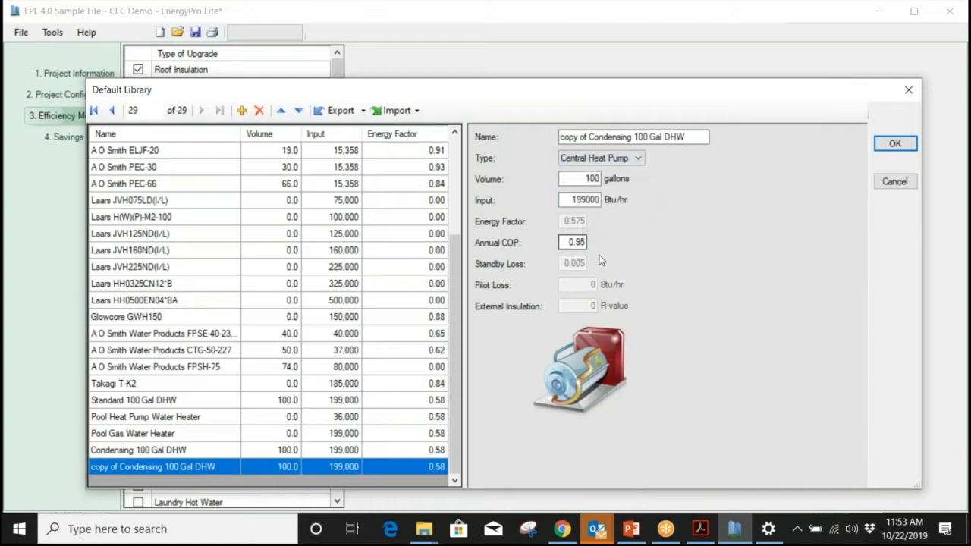
{"action": "double_click", "coordinate": [590, 179]}
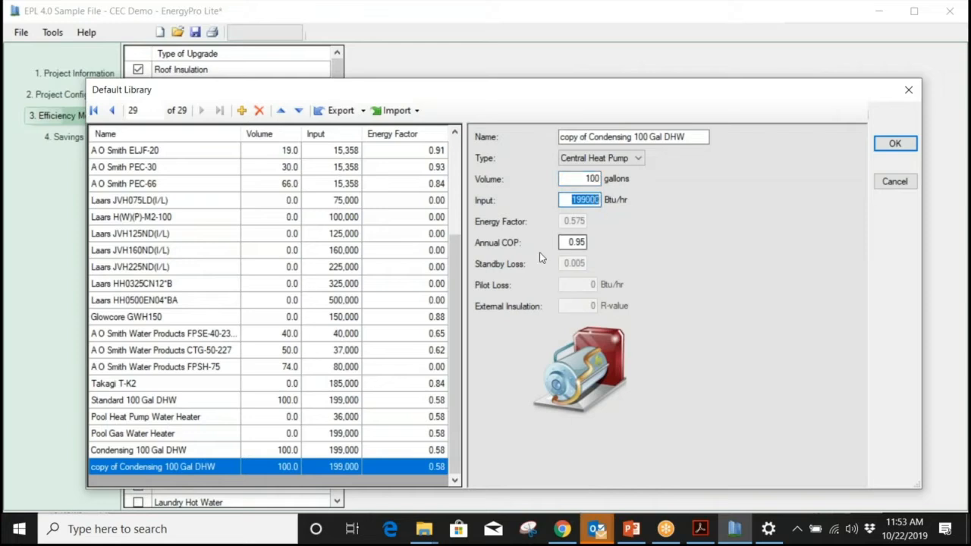
{"action": "key", "text": "Tab"}
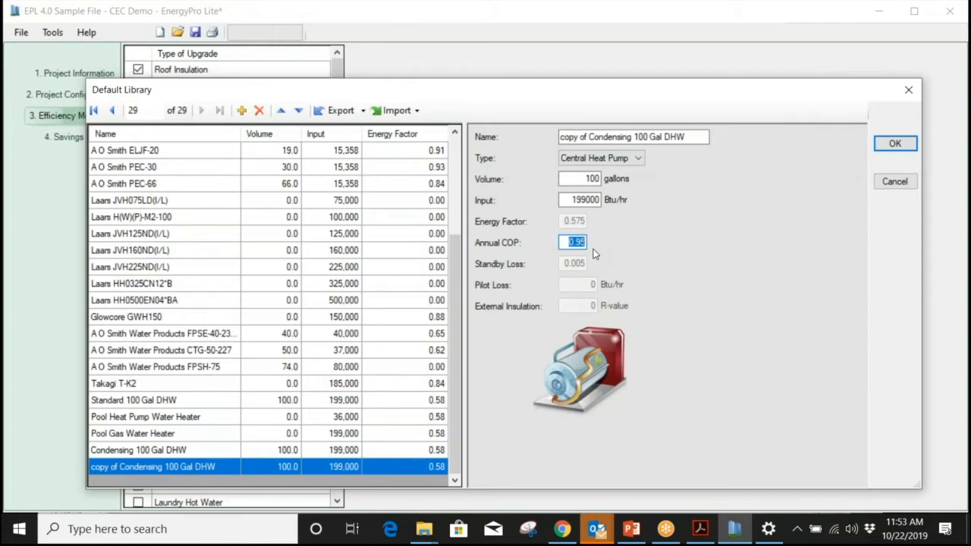
{"action": "left_click", "coordinate": [620, 156]}
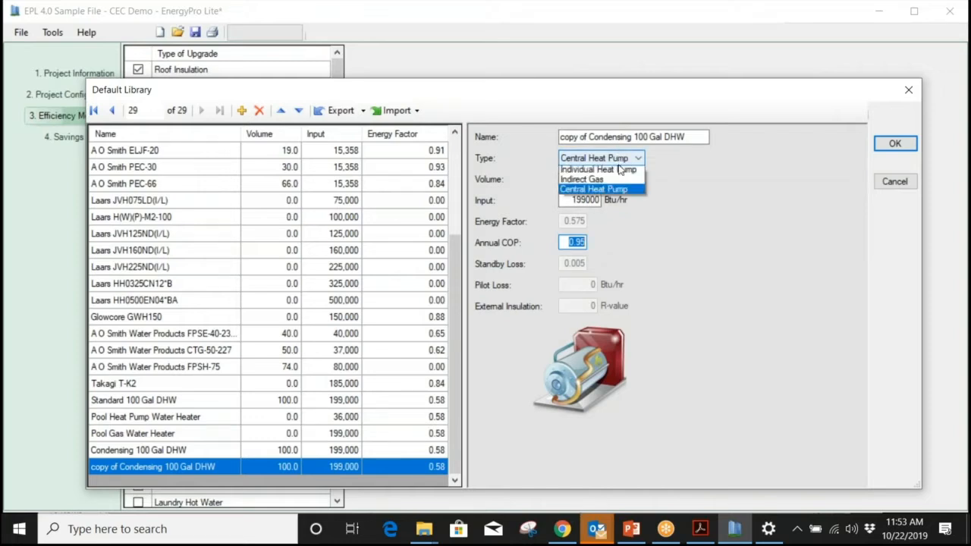
{"action": "left_click", "coordinate": [620, 158]}
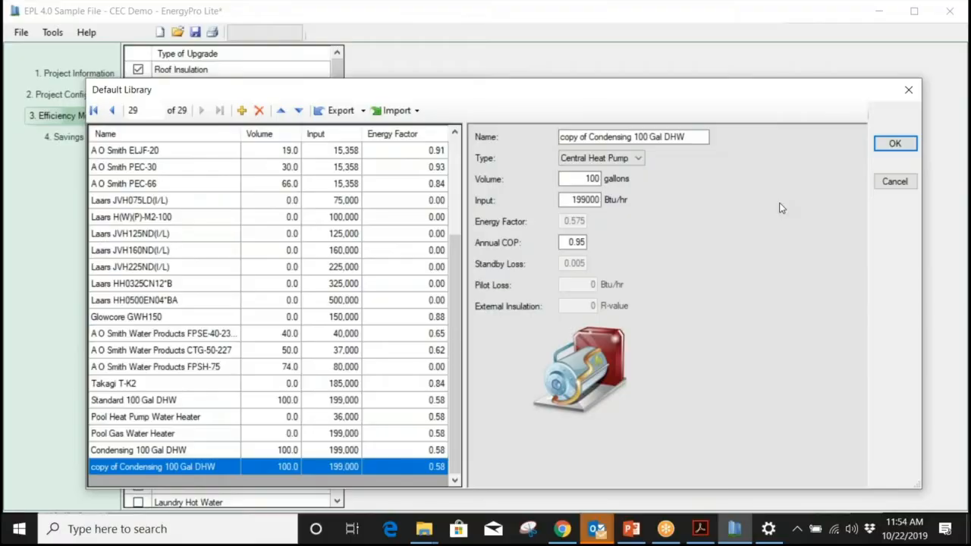
{"action": "left_click", "coordinate": [567, 241]}
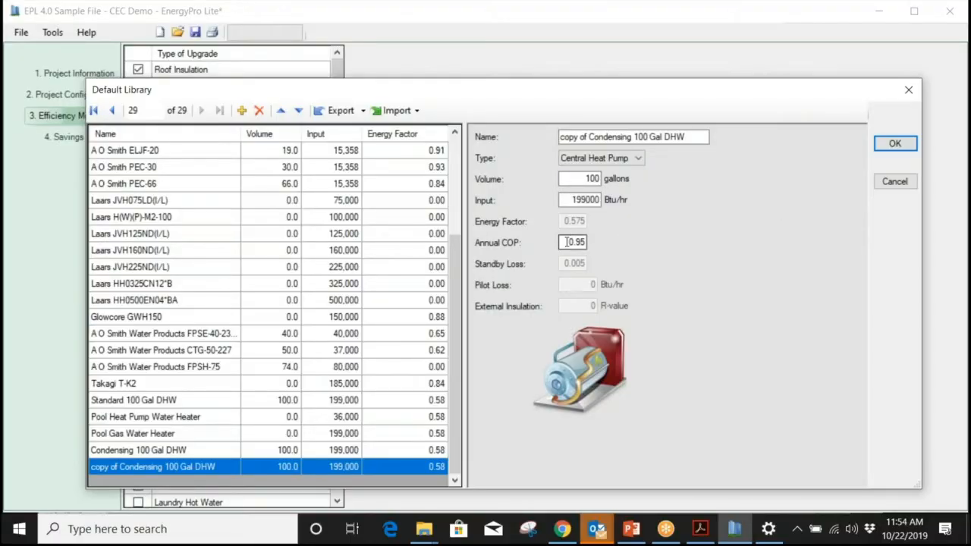
{"action": "left_click", "coordinate": [889, 186]}
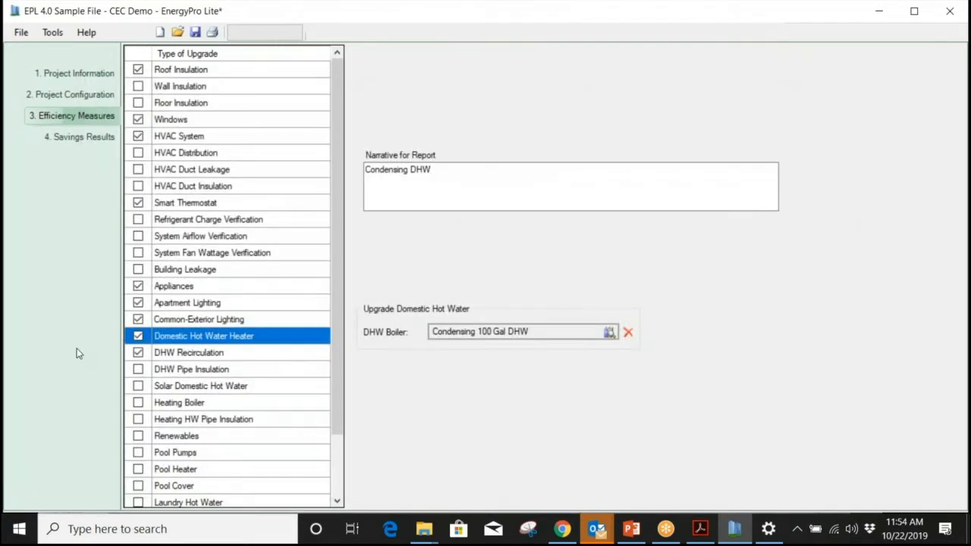
Step: Add a copy of the High Efficiency Heat Pump entry in the HVAC System measure's library
{"action": "left_click", "coordinate": [204, 140]}
{"action": "double_click", "coordinate": [480, 334]}
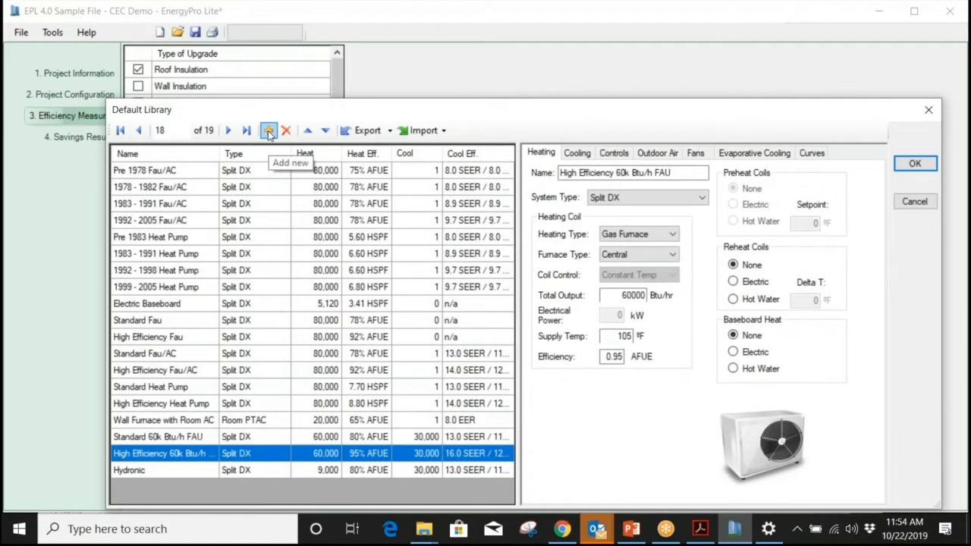
{"action": "left_click", "coordinate": [165, 291]}
{"action": "left_click", "coordinate": [164, 407]}
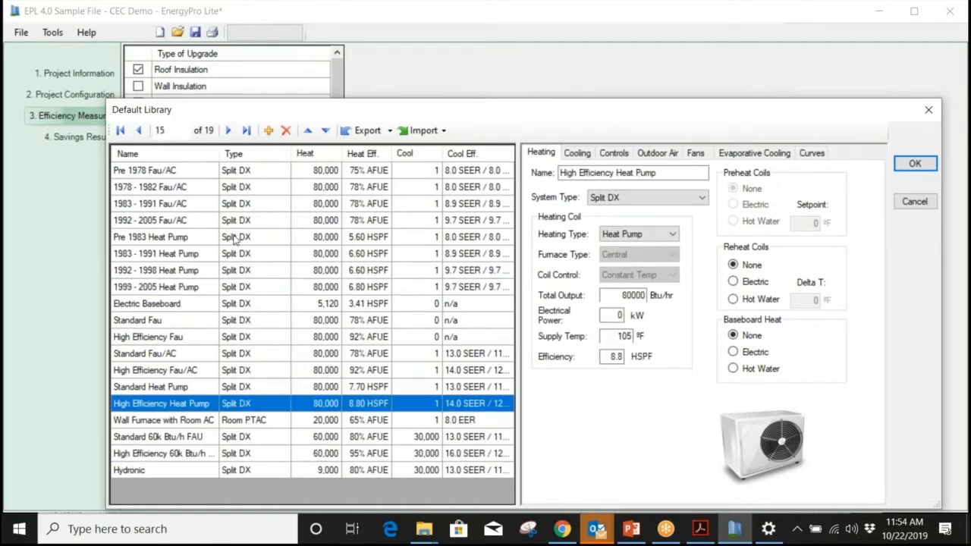
{"action": "left_click", "coordinate": [268, 131]}
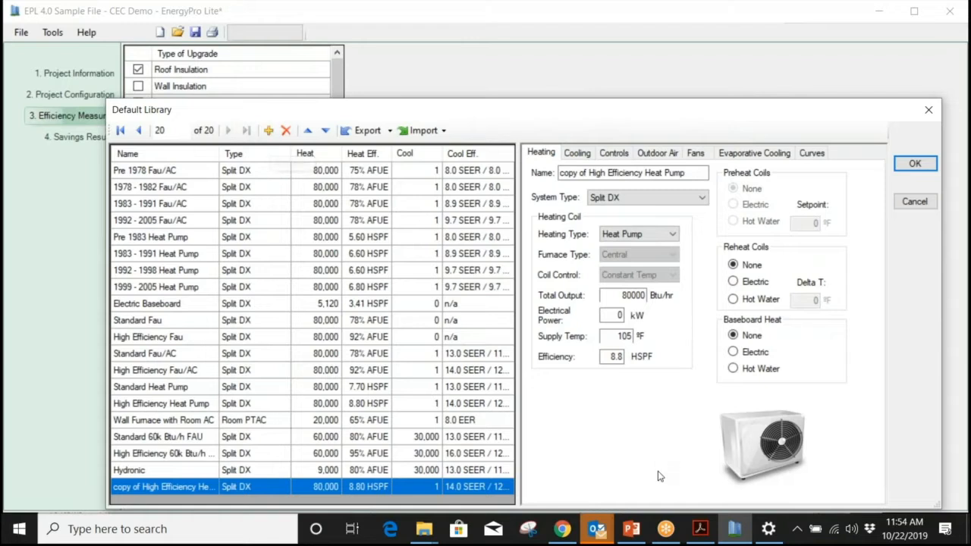
Step: Try 10 HSPF heating efficiency and a 13 EER cooling ratio on the copied heat pump, and cancel the library changes
{"action": "double_click", "coordinate": [612, 355]}
{"action": "type", "text": "10"}
{"action": "left_click", "coordinate": [576, 152]}
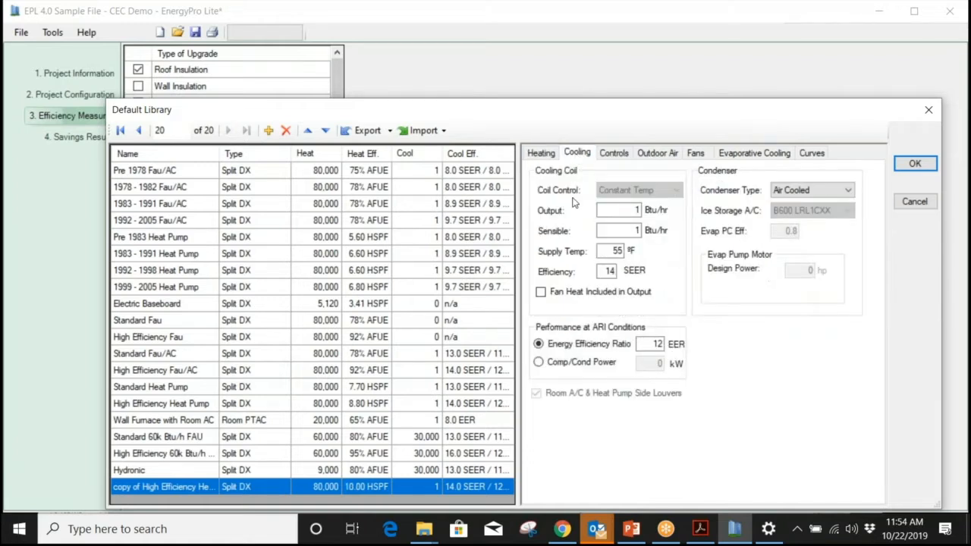
{"action": "double_click", "coordinate": [657, 344]}
{"action": "type", "text": "1"}
{"action": "double_click", "coordinate": [610, 272]}
{"action": "left_click", "coordinate": [929, 202]}
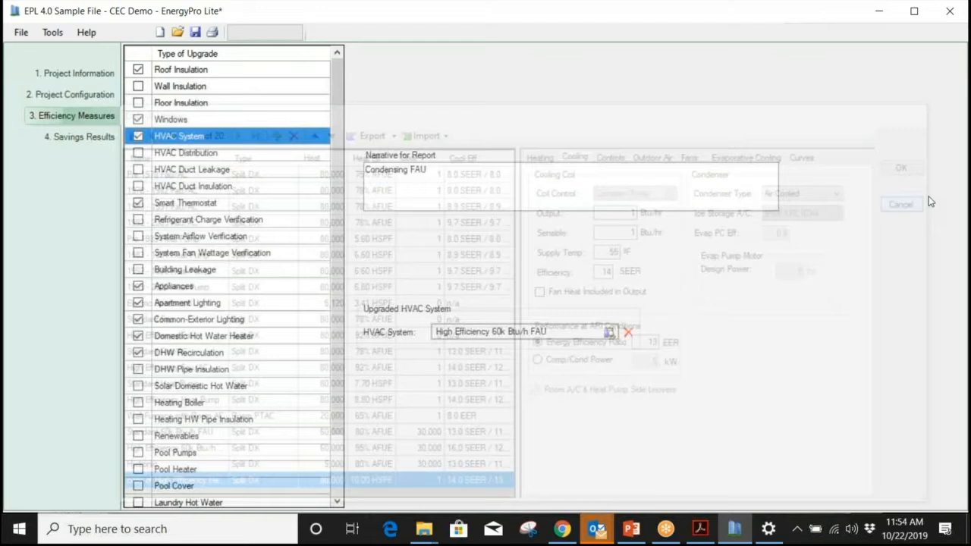
Step: Open the OFR typical EE project.tmp PDF from the EPL v4 Training folder in Acrobat Reader and maximize its window
{"action": "scroll", "coordinate": [137, 227], "scroll_direction": "down", "scroll_amount": 2}
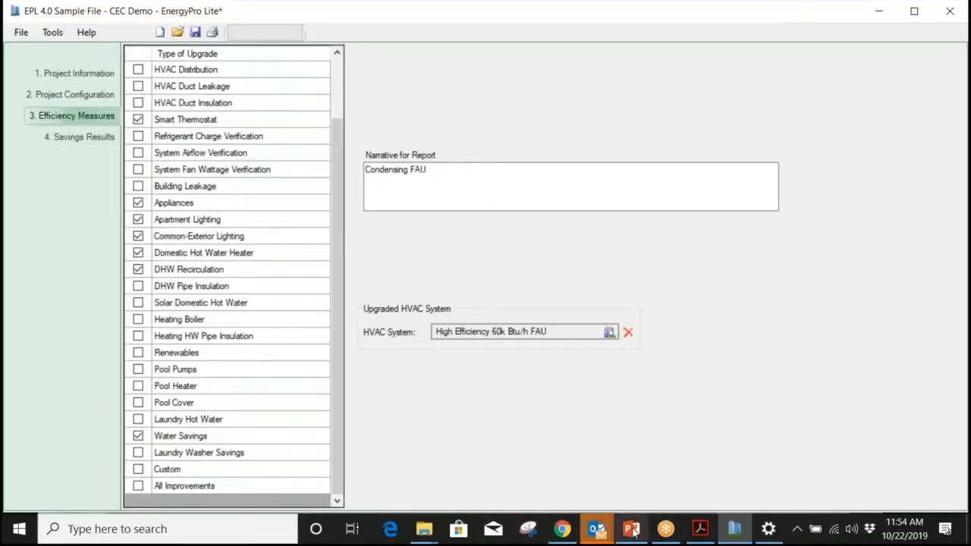
{"action": "left_click", "coordinate": [702, 534]}
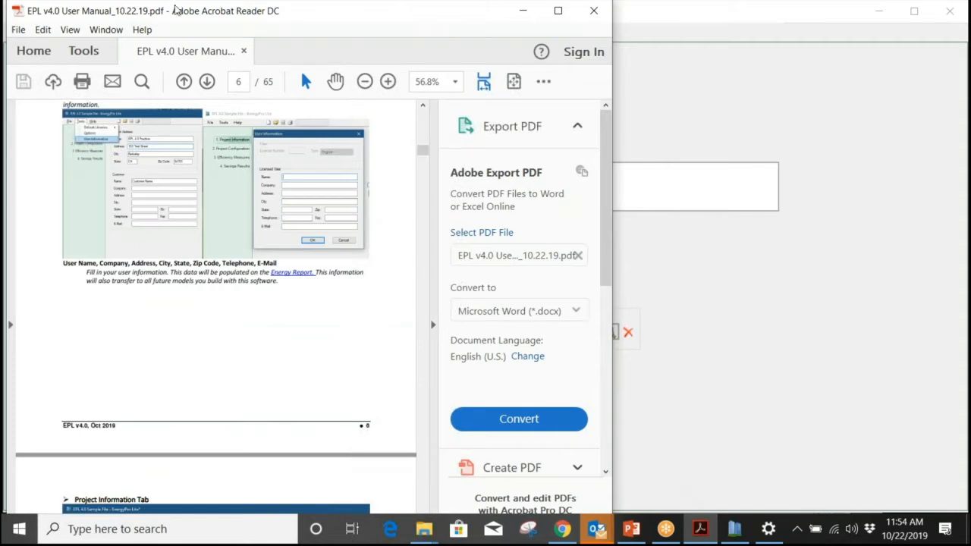
{"action": "left_click_drag", "start_coordinate": [355, 13], "coordinate": [727, 166]}
{"action": "mouse_move", "coordinate": [423, 529]}
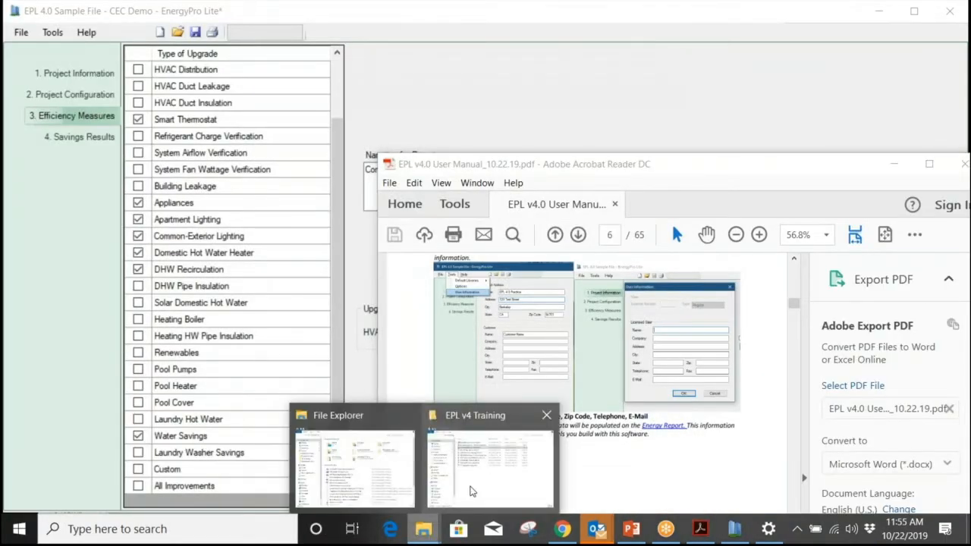
{"action": "left_click", "coordinate": [470, 491]}
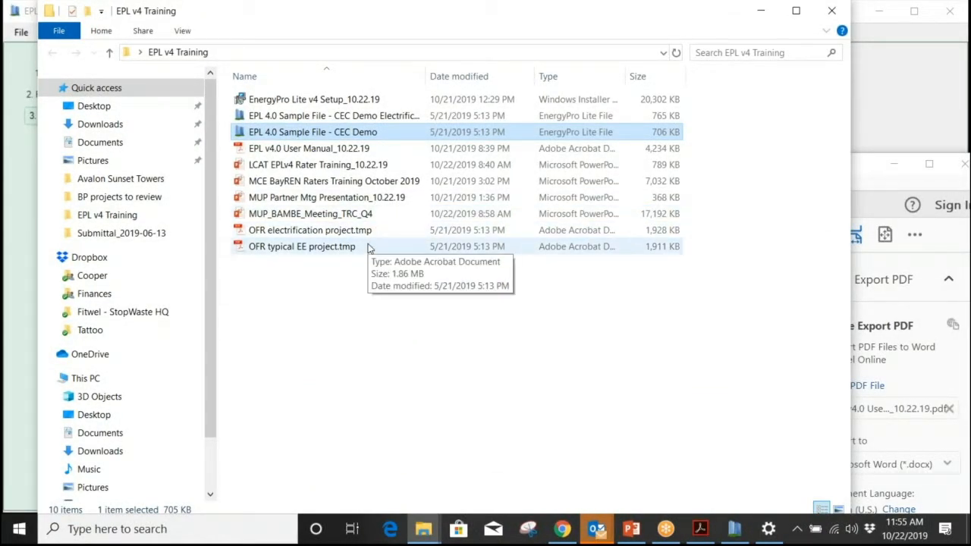
{"action": "left_click", "coordinate": [363, 251]}
{"action": "double_click", "coordinate": [363, 250]}
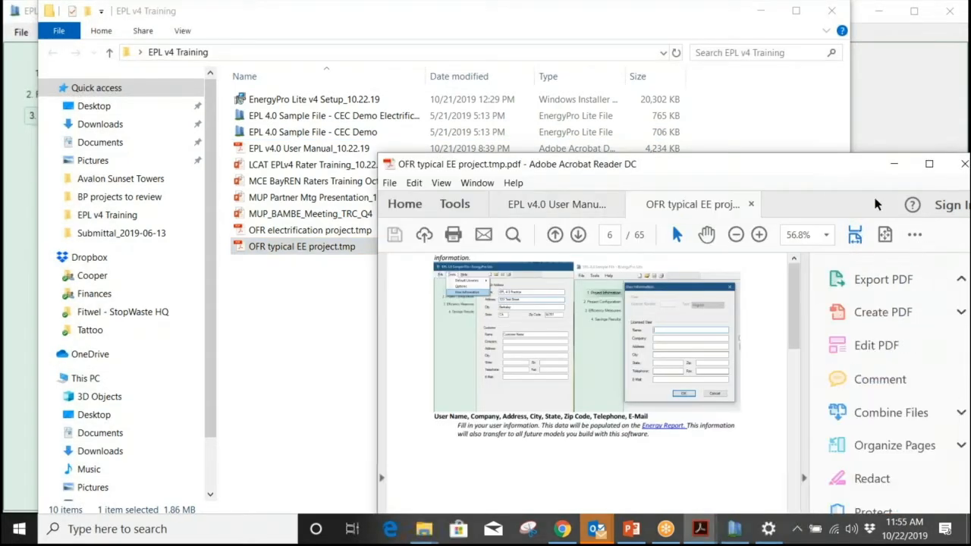
{"action": "left_click", "coordinate": [929, 163]}
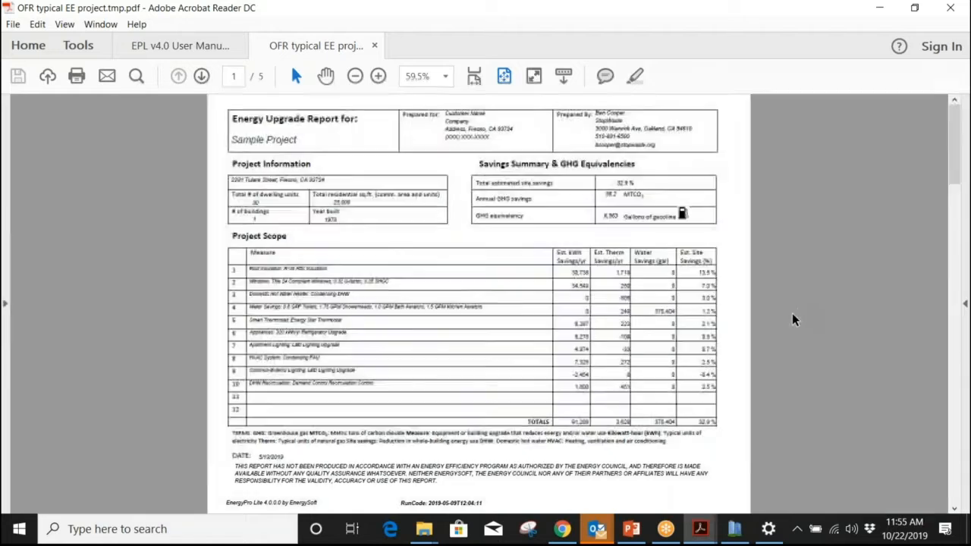
{"action": "left_click", "coordinate": [792, 320]}
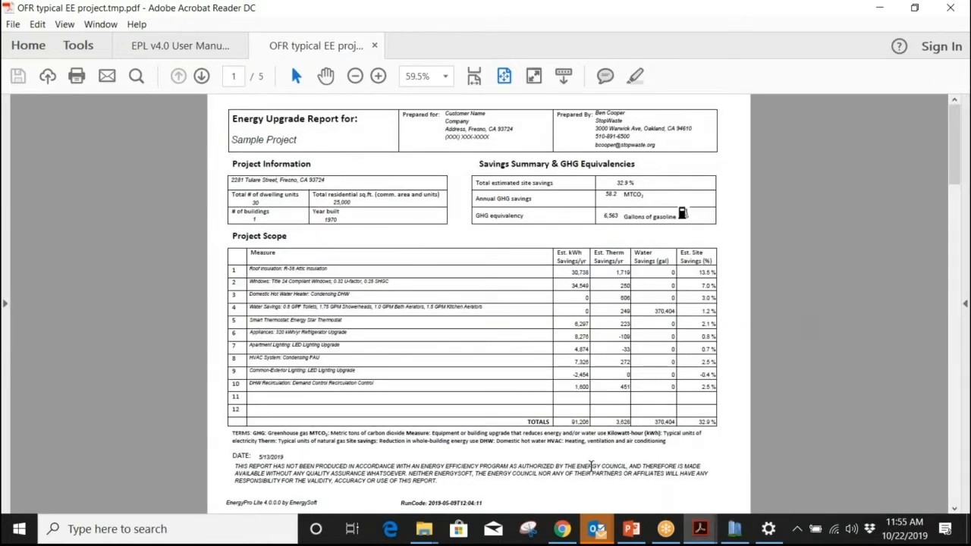
Step: Examine the Energy Upgrade Report's header, project information and Savings Summary & GHG Equivalencies at page width
{"action": "left_click", "coordinate": [472, 78]}
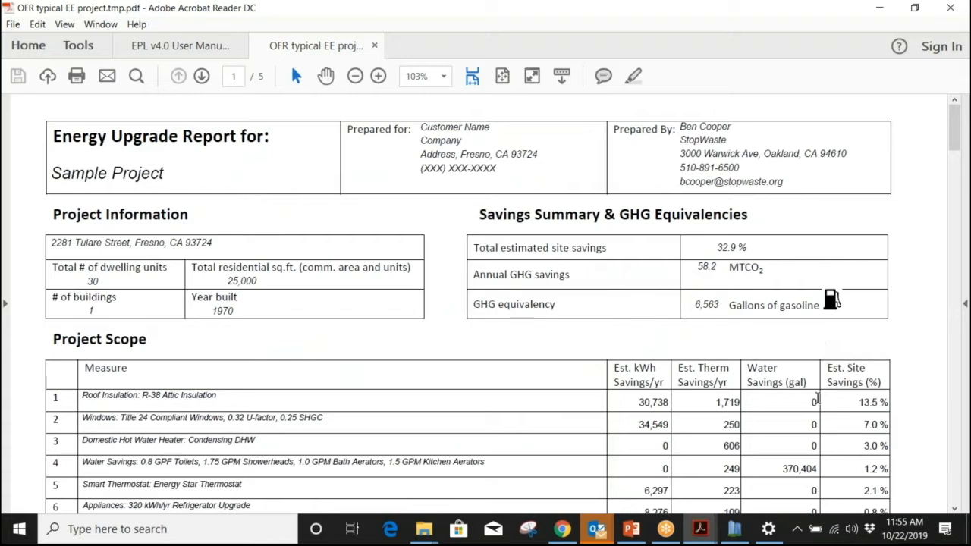
{"action": "scroll", "coordinate": [932, 315], "scroll_direction": "down", "scroll_amount": 1}
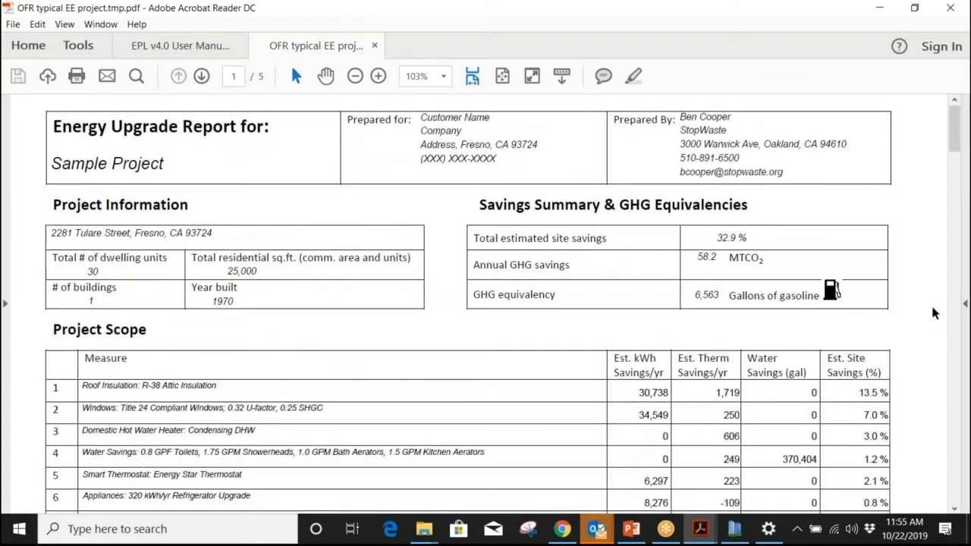
{"action": "scroll", "coordinate": [936, 313], "scroll_direction": "down", "scroll_amount": 1}
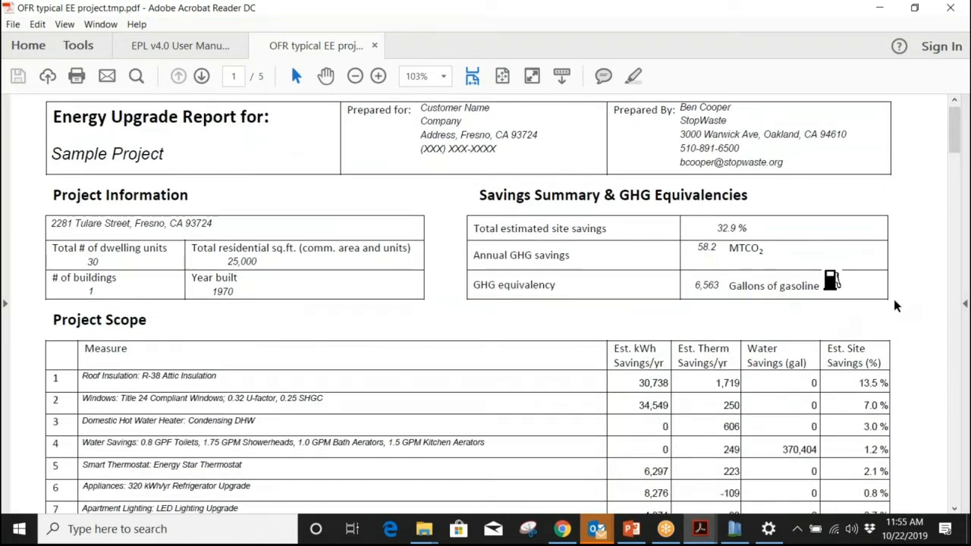
{"action": "scroll", "coordinate": [895, 306], "scroll_direction": "down", "scroll_amount": 1}
{"action": "scroll", "coordinate": [895, 305], "scroll_direction": "up", "scroll_amount": 1}
{"action": "scroll", "coordinate": [895, 305], "scroll_direction": "down", "scroll_amount": 1}
{"action": "scroll", "coordinate": [895, 305], "scroll_direction": "up", "scroll_amount": 1}
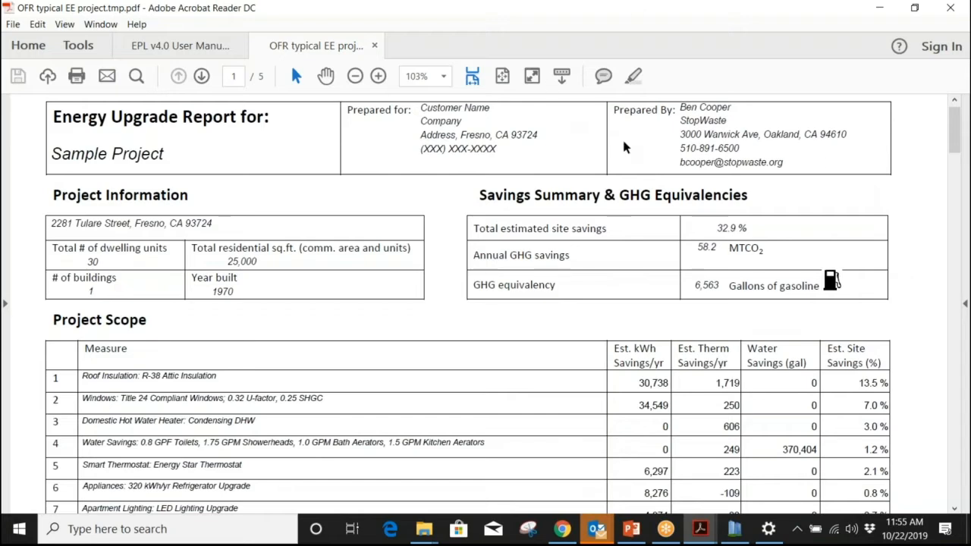
{"action": "scroll", "coordinate": [896, 226], "scroll_direction": "down", "scroll_amount": 2}
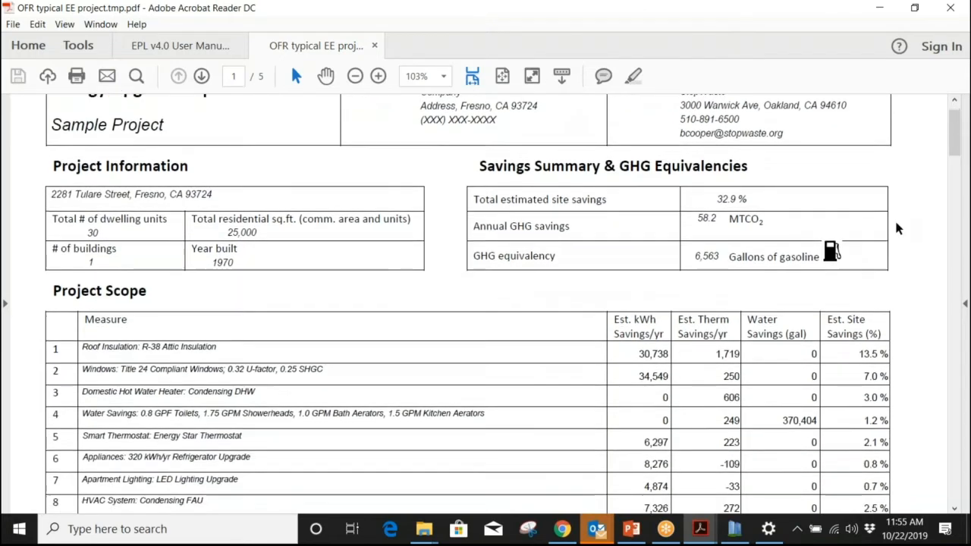
Step: Review the report's Project Scope table, including each measure's kWh, therm, water and site savings and the totals
{"action": "scroll", "coordinate": [896, 227], "scroll_direction": "down", "scroll_amount": 1}
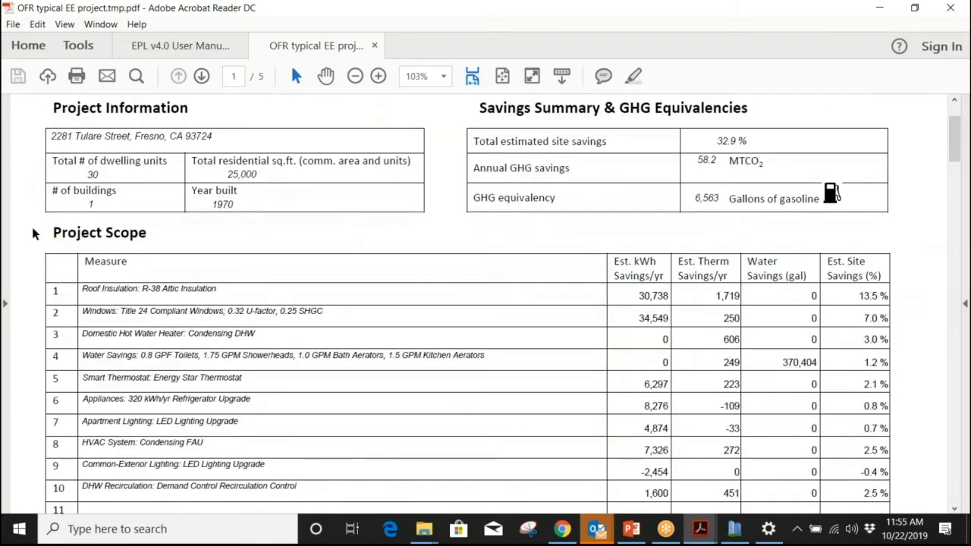
{"action": "scroll", "coordinate": [35, 232], "scroll_direction": "down", "scroll_amount": 1}
{"action": "scroll", "coordinate": [47, 224], "scroll_direction": "up", "scroll_amount": 1}
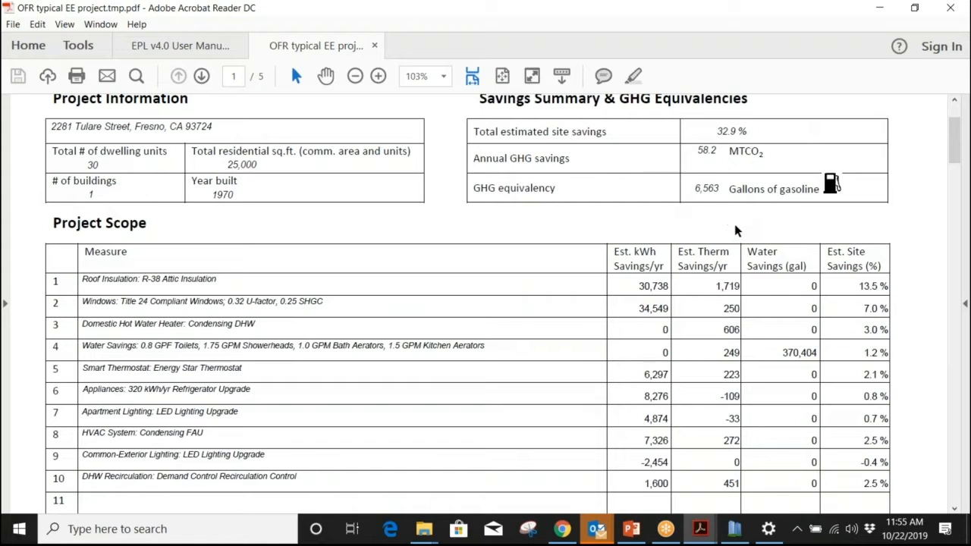
{"action": "scroll", "coordinate": [730, 231], "scroll_direction": "down", "scroll_amount": 1}
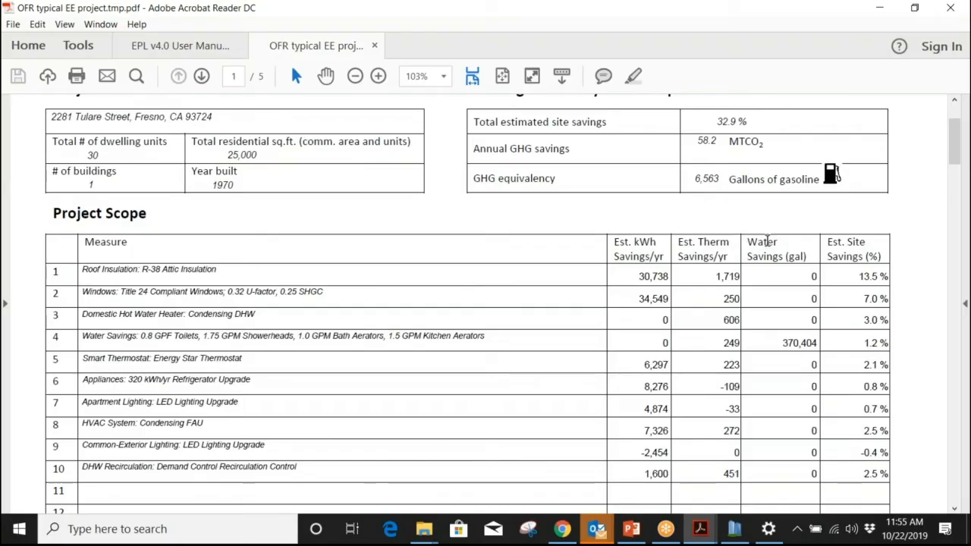
{"action": "scroll", "coordinate": [924, 275], "scroll_direction": "down", "scroll_amount": 2}
{"action": "scroll", "coordinate": [925, 273], "scroll_direction": "down", "scroll_amount": 2}
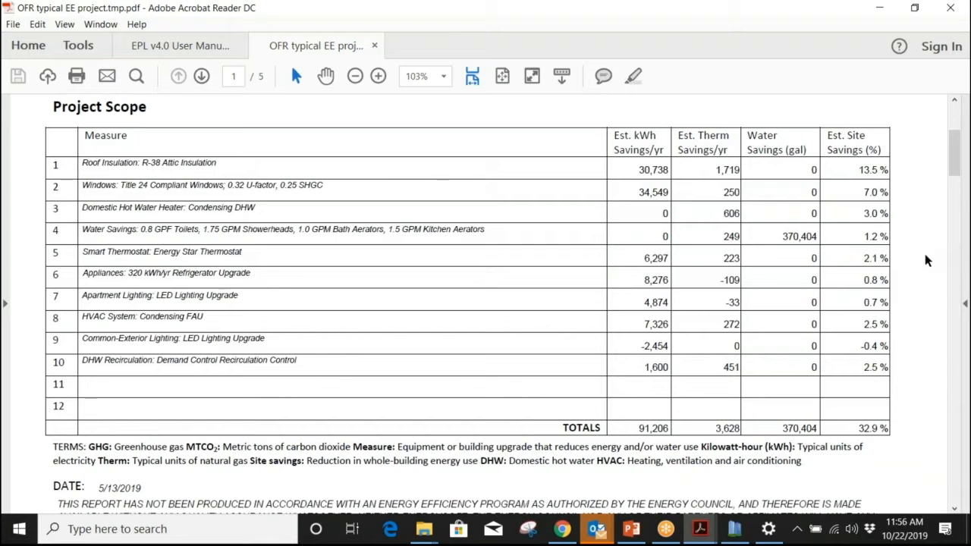
{"action": "scroll", "coordinate": [919, 240], "scroll_direction": "down", "scroll_amount": 2}
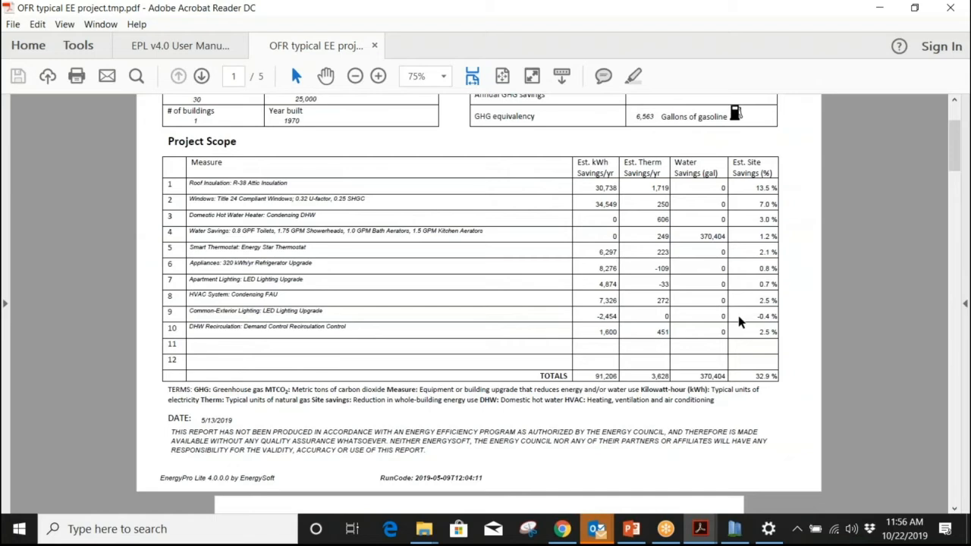
{"action": "scroll", "coordinate": [410, 310], "scroll_direction": "up", "scroll_amount": 2}
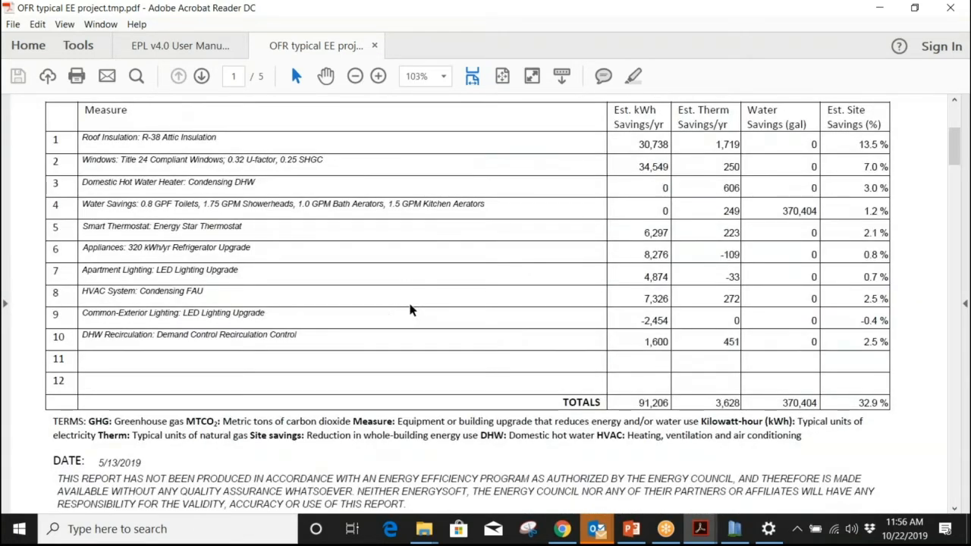
Step: Highlight the HVAC System measure's report narrative in EnergyPro Lite and return to the PDF report to compare it
{"action": "left_click", "coordinate": [734, 529]}
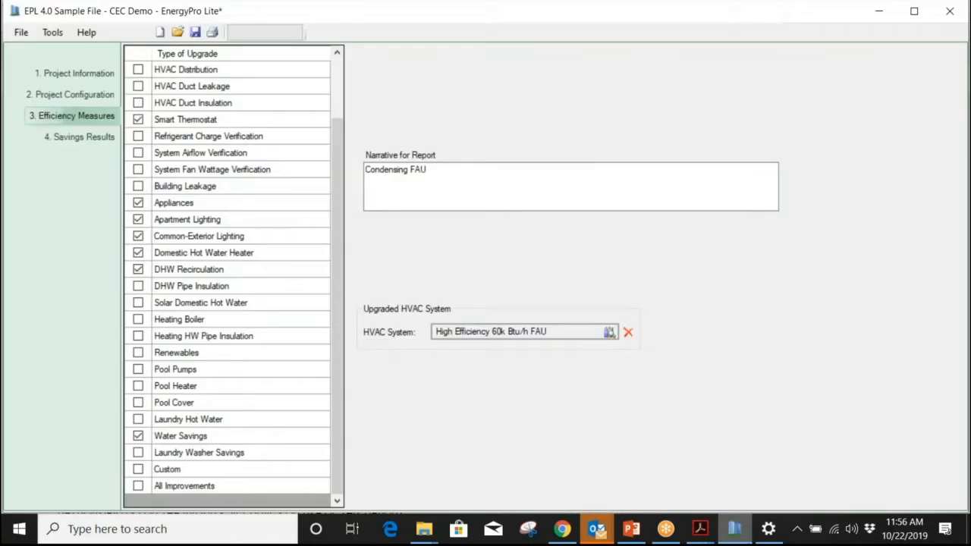
{"action": "left_click", "coordinate": [493, 180]}
{"action": "left_click_drag", "start_coordinate": [493, 180], "coordinate": [353, 163]}
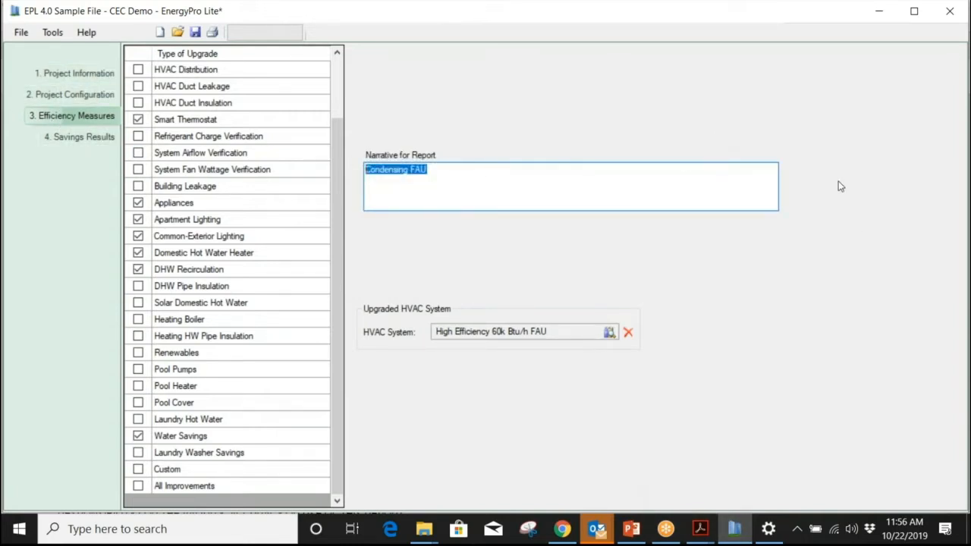
{"action": "left_click", "coordinate": [878, 12]}
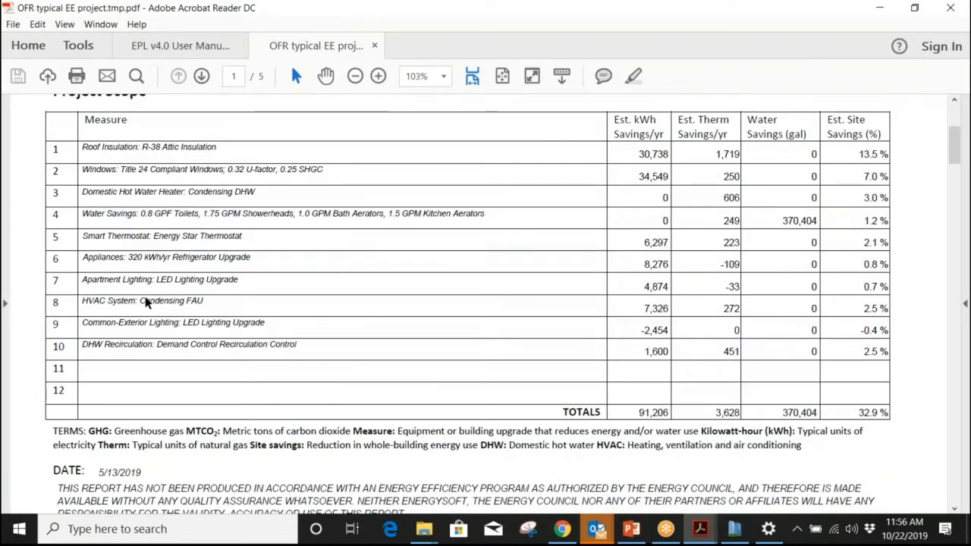
Step: Highlight the Condensing FAU description of the HVAC System measure in the Project Scope table, then clear the selection
{"action": "left_click_drag", "start_coordinate": [139, 301], "coordinate": [218, 300]}
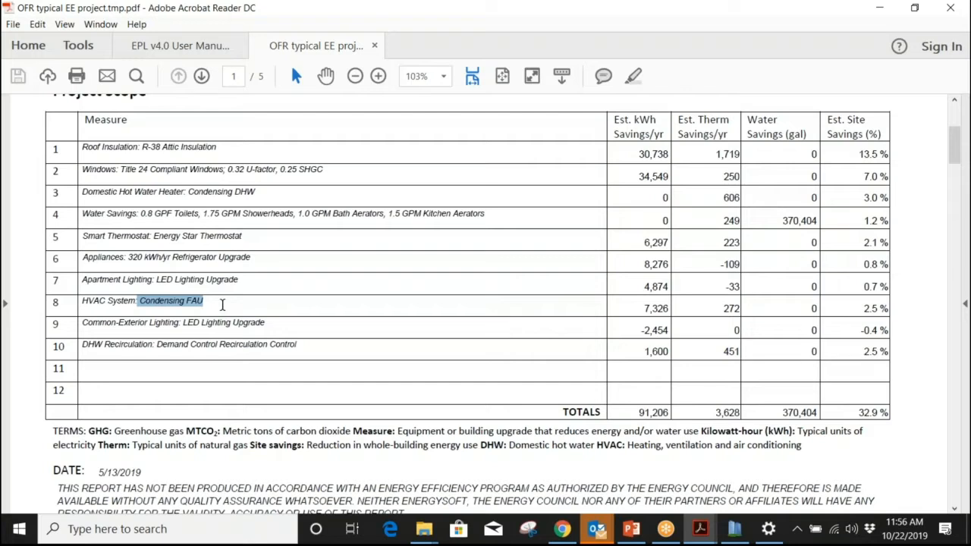
{"action": "key", "text": "Right"}
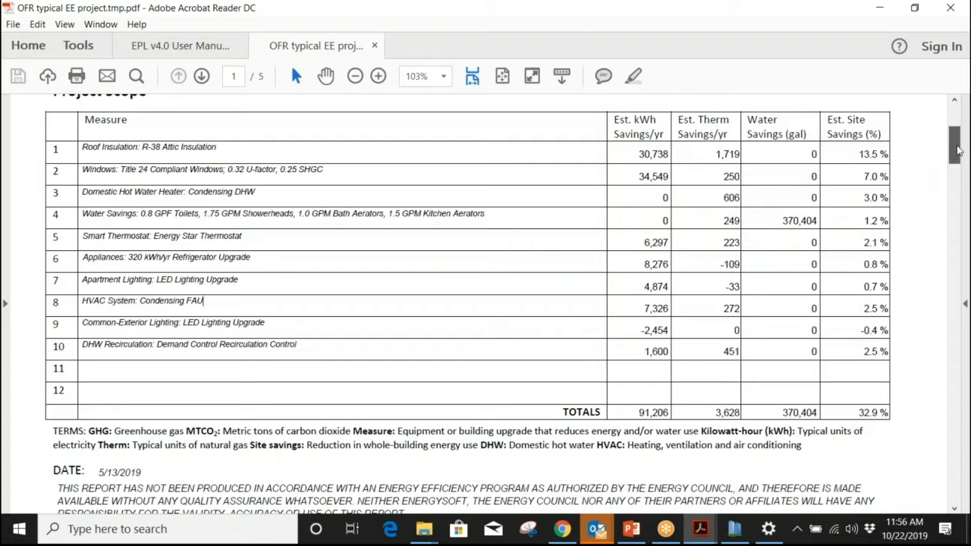
{"action": "left_click_drag", "start_coordinate": [959, 150], "coordinate": [958, 149]}
{"action": "left_click_drag", "start_coordinate": [777, 237], "coordinate": [824, 240]}
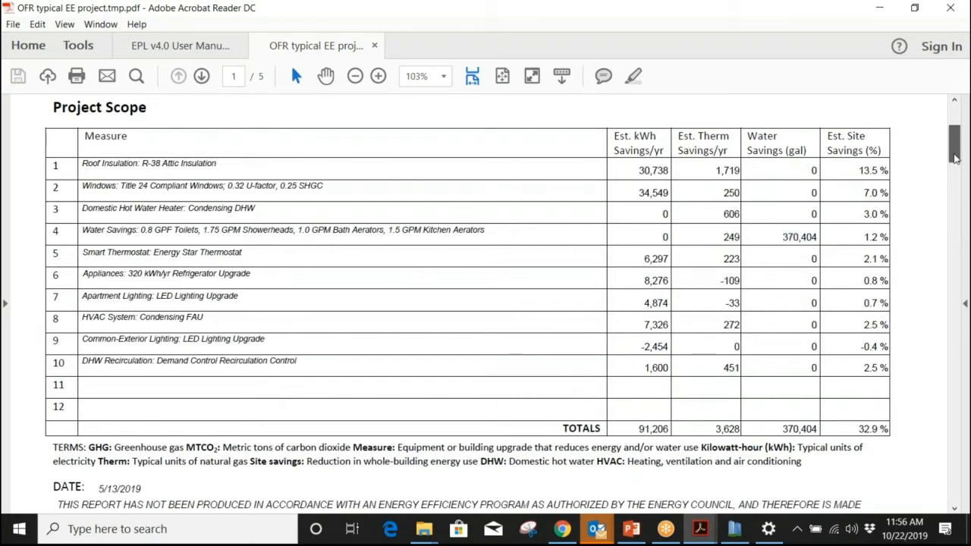
Step: Highlight the TERMS definitions below the Project Scope table, then clear the selection and look back over the measures
{"action": "left_click_drag", "start_coordinate": [955, 157], "coordinate": [955, 168]}
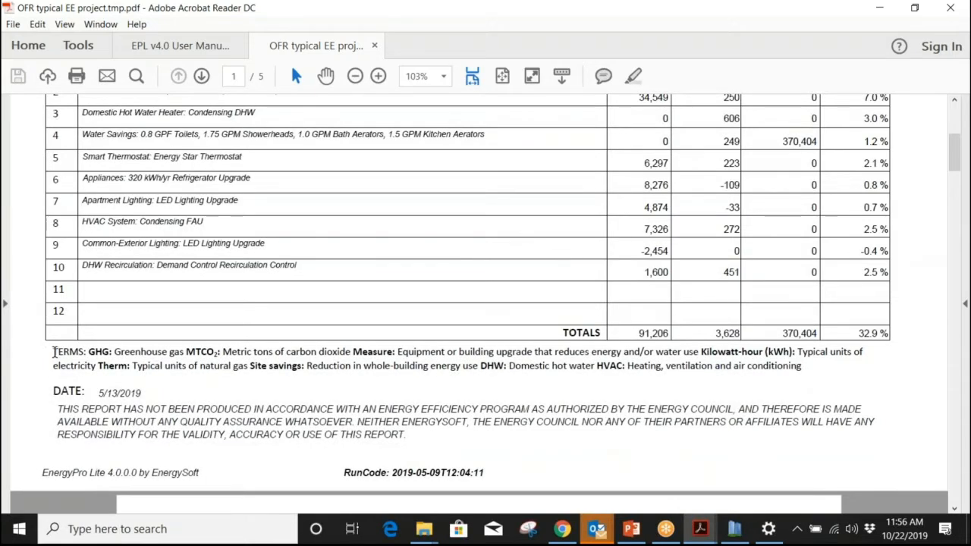
{"action": "left_click_drag", "start_coordinate": [50, 351], "coordinate": [804, 367]}
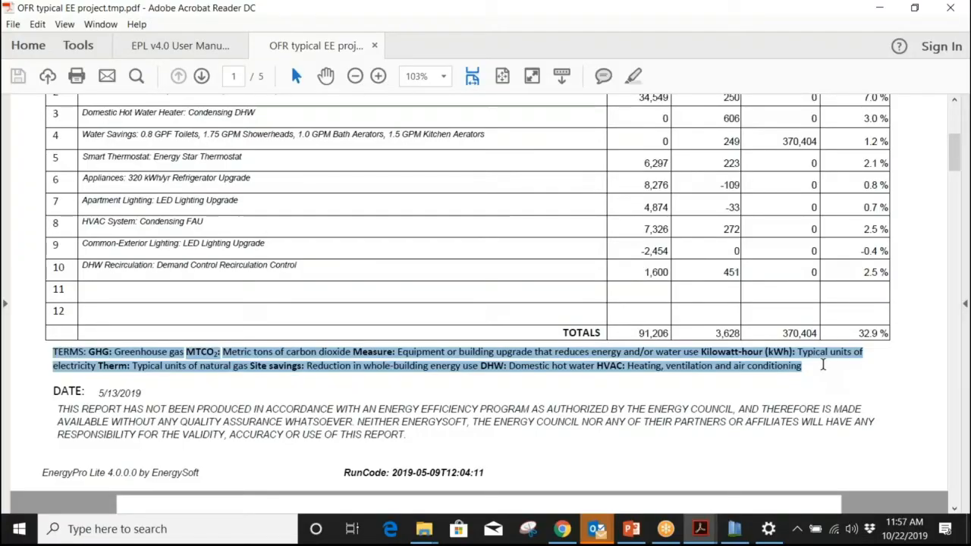
{"action": "left_click", "coordinate": [823, 364]}
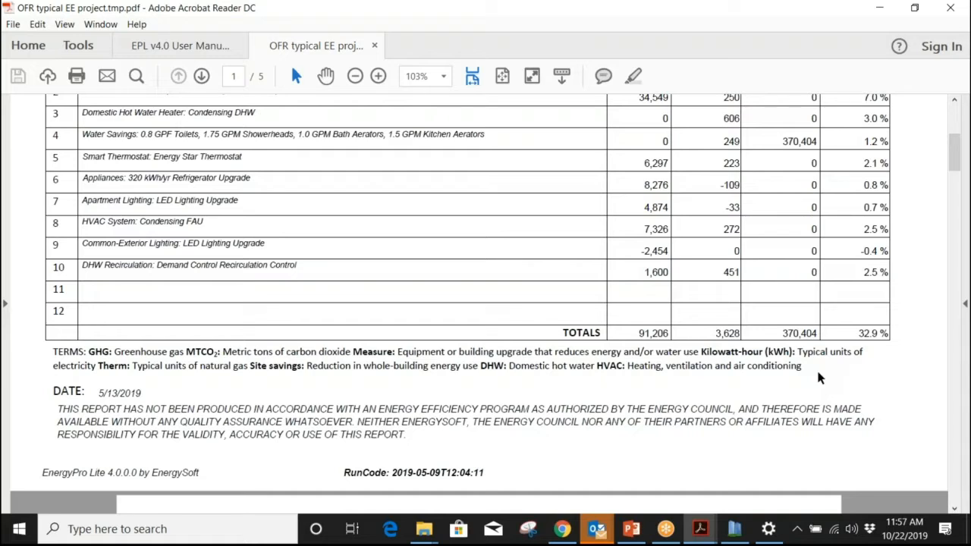
{"action": "scroll", "coordinate": [818, 377], "scroll_direction": "up", "scroll_amount": 1}
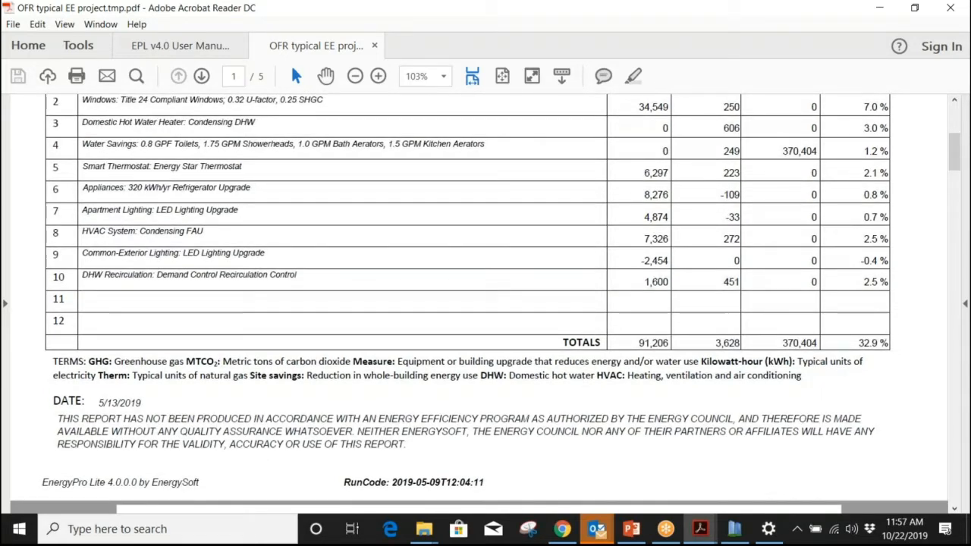
{"action": "scroll", "coordinate": [591, 454], "scroll_direction": "up", "scroll_amount": 2}
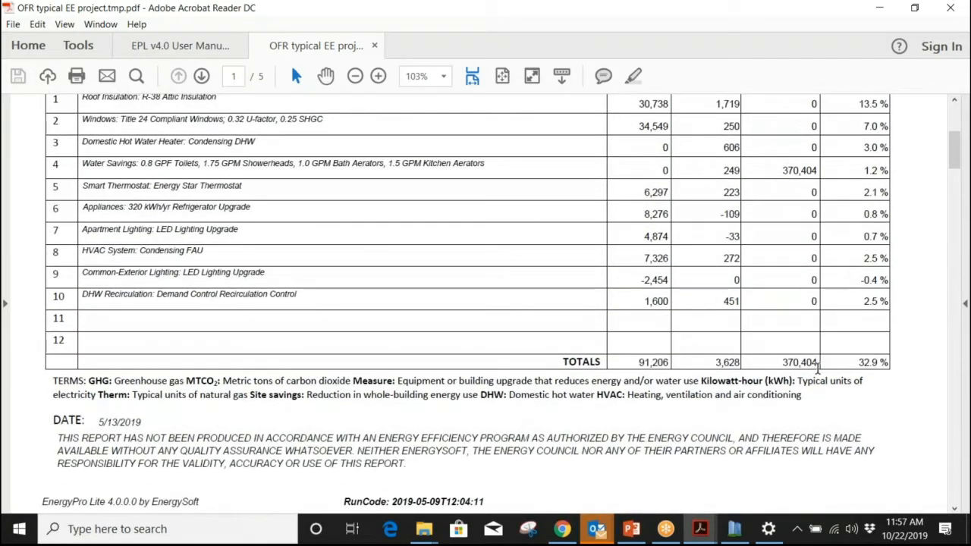
Step: Switch to the PowerPoint deck and start the slide show at the User Manual slide, briefly previewing the Bug reporting slide
{"action": "left_click", "coordinate": [631, 529]}
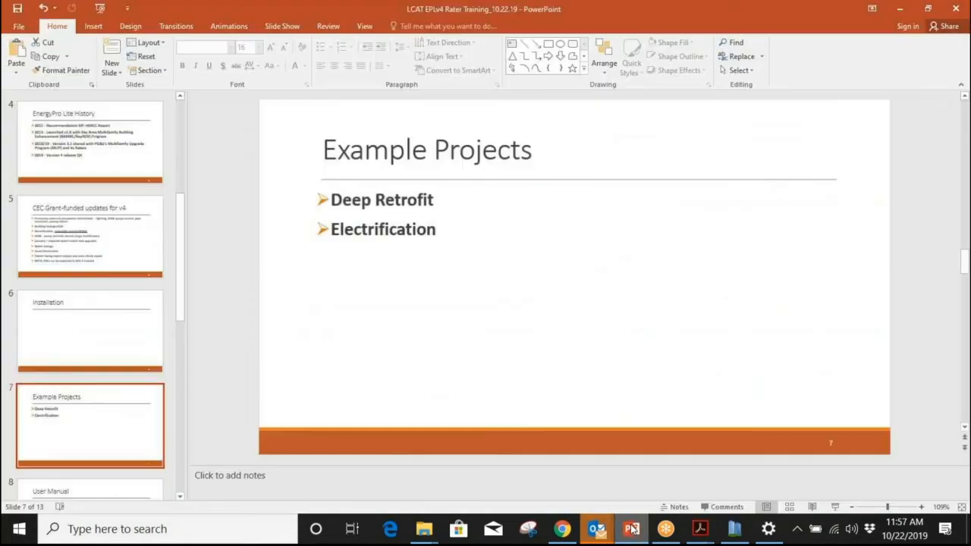
{"action": "scroll", "coordinate": [81, 413], "scroll_direction": "down", "scroll_amount": 2}
{"action": "left_click", "coordinate": [81, 412]}
{"action": "scroll", "coordinate": [81, 411], "scroll_direction": "down", "scroll_amount": 2}
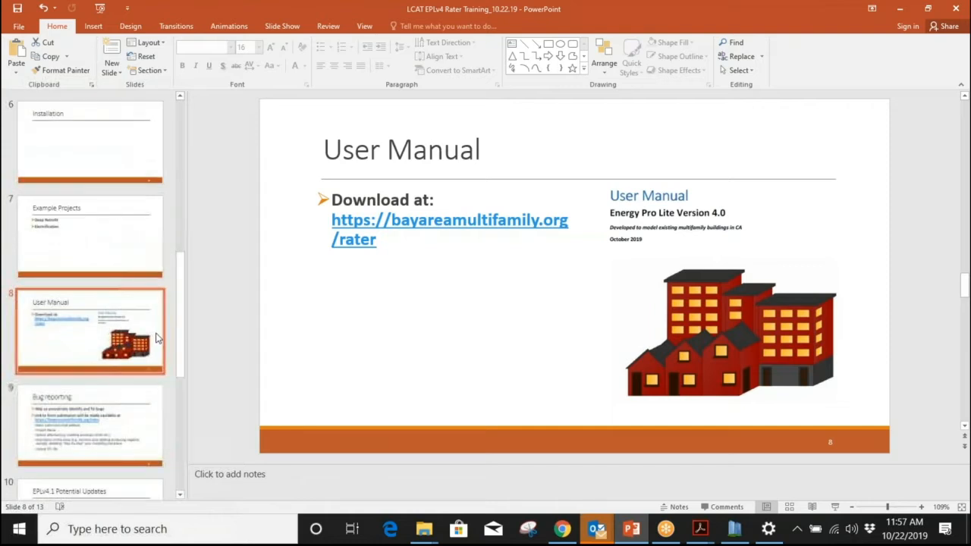
{"action": "left_click", "coordinate": [835, 507]}
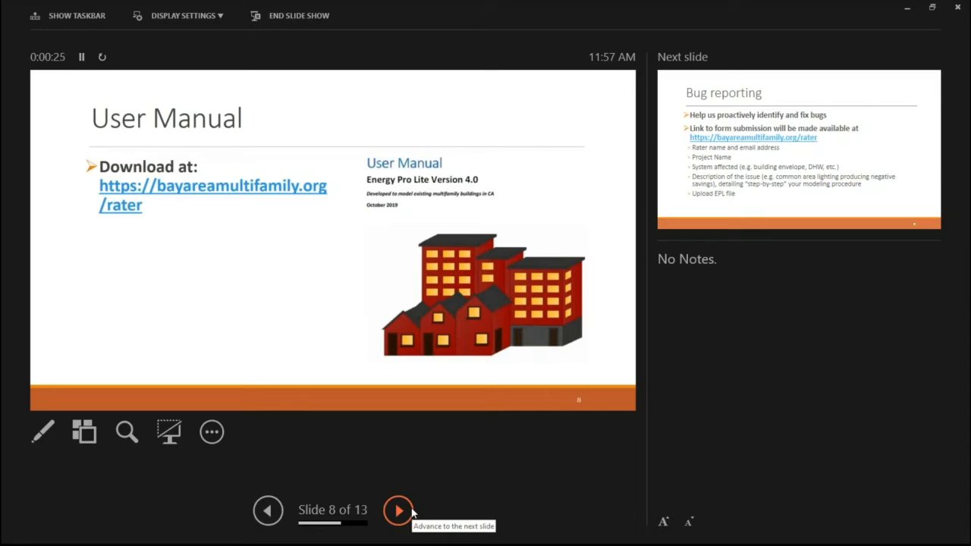
{"action": "left_click", "coordinate": [402, 511]}
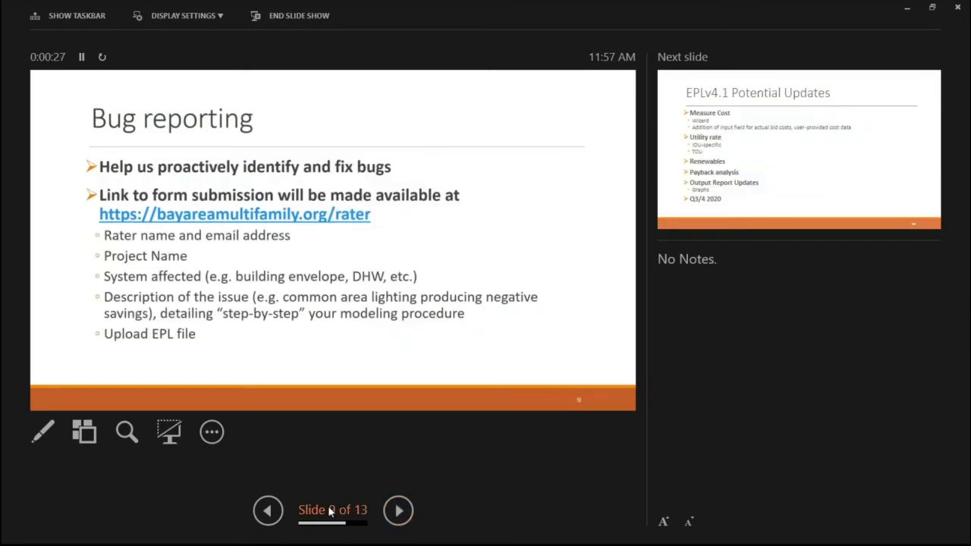
{"action": "left_click", "coordinate": [260, 508]}
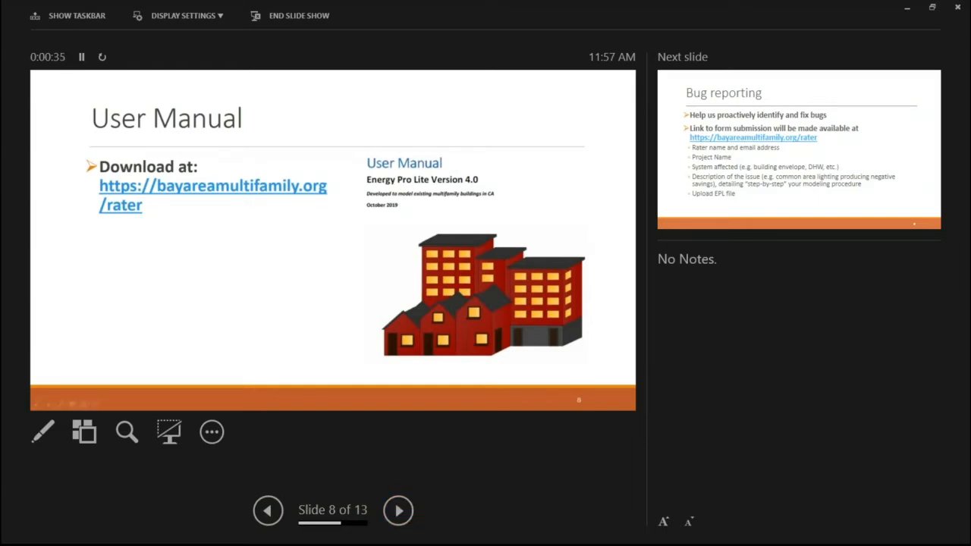
Step: Minimize the presenter view and bring up the EPL v4.0 User Manual PDF at its cover page with the Export PDF pane hidden
{"action": "left_click", "coordinate": [906, 7]}
{"action": "mouse_move", "coordinate": [690, 539]}
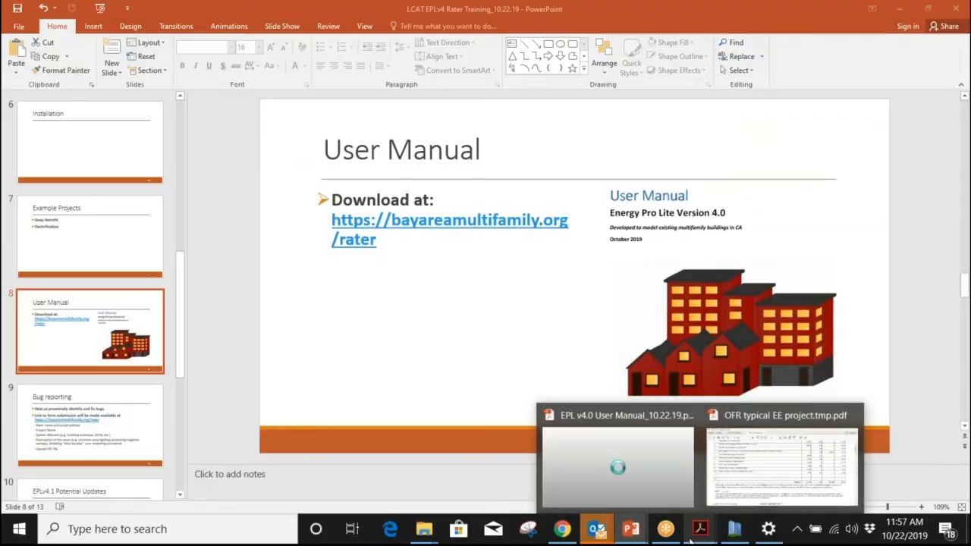
{"action": "mouse_move", "coordinate": [691, 478]}
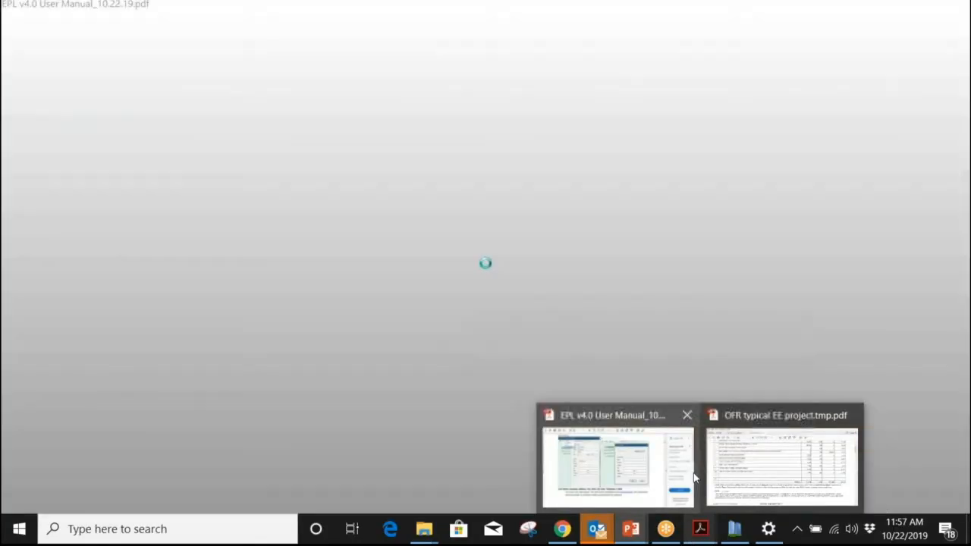
{"action": "left_click", "coordinate": [692, 478]}
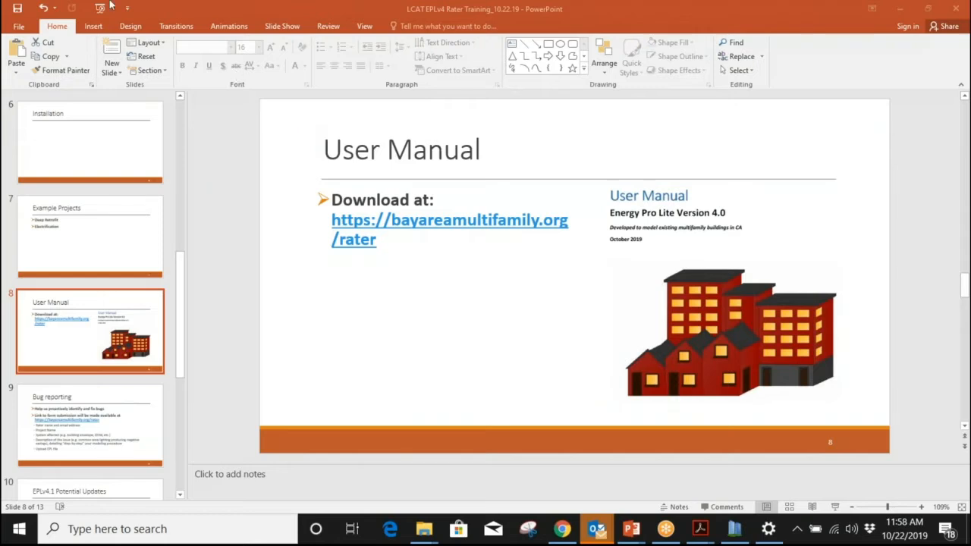
{"action": "left_click_drag", "start_coordinate": [780, 141], "coordinate": [779, 100]}
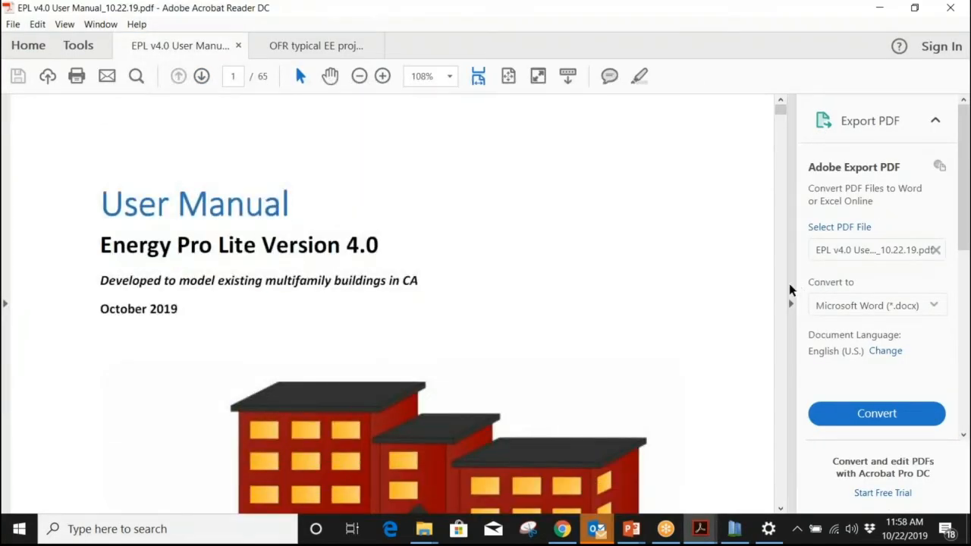
{"action": "left_click", "coordinate": [791, 290]}
{"action": "scroll", "coordinate": [896, 176], "scroll_direction": "down", "scroll_amount": 1}
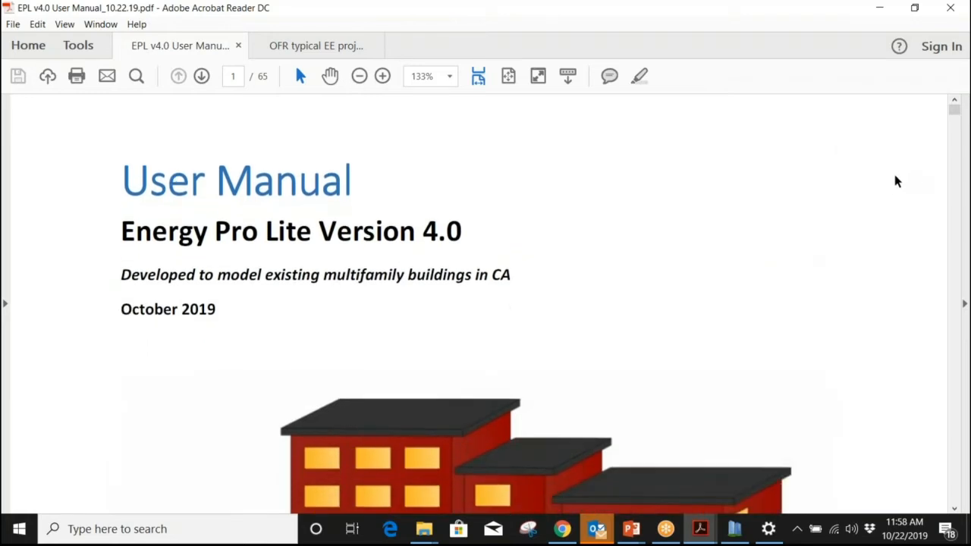
Step: Zoom the user manual out to 75% and examine its cover page and Table of Contents
{"action": "scroll", "coordinate": [886, 180], "scroll_direction": "down", "scroll_amount": 2}
{"action": "scroll", "coordinate": [886, 179], "scroll_direction": "down", "scroll_amount": 2, "text": "ctrl"}
{"action": "scroll", "coordinate": [883, 199], "scroll_direction": "down", "scroll_amount": 1}
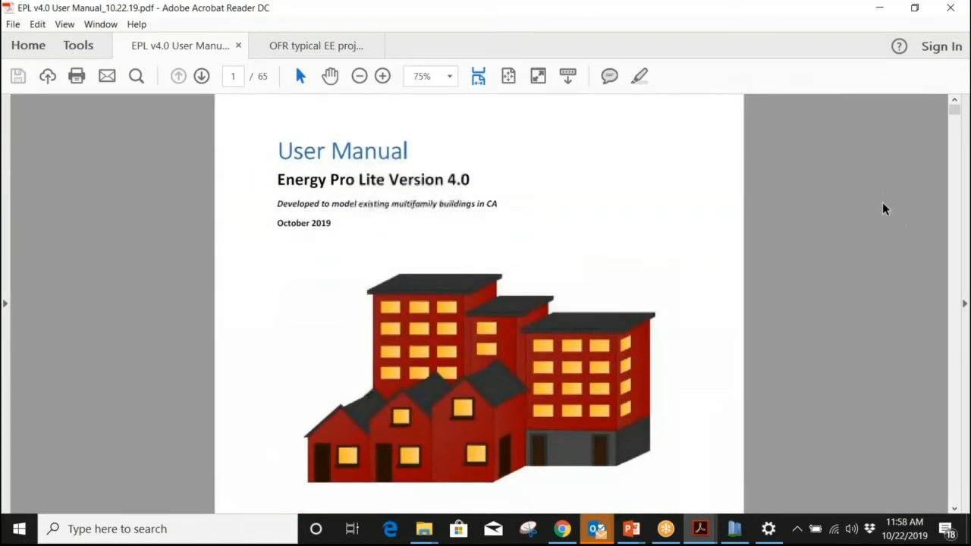
{"action": "left_click_drag", "start_coordinate": [954, 111], "coordinate": [949, 117]}
{"action": "scroll", "coordinate": [772, 329], "scroll_direction": "down", "scroll_amount": 1}
{"action": "scroll", "coordinate": [772, 330], "scroll_direction": "down", "scroll_amount": 6}
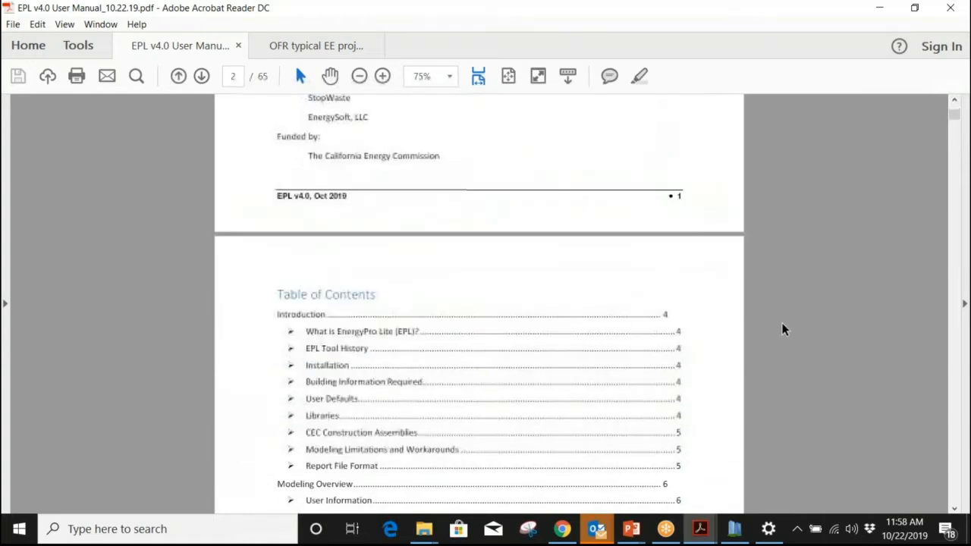
{"action": "scroll", "coordinate": [788, 326], "scroll_direction": "down", "scroll_amount": 1}
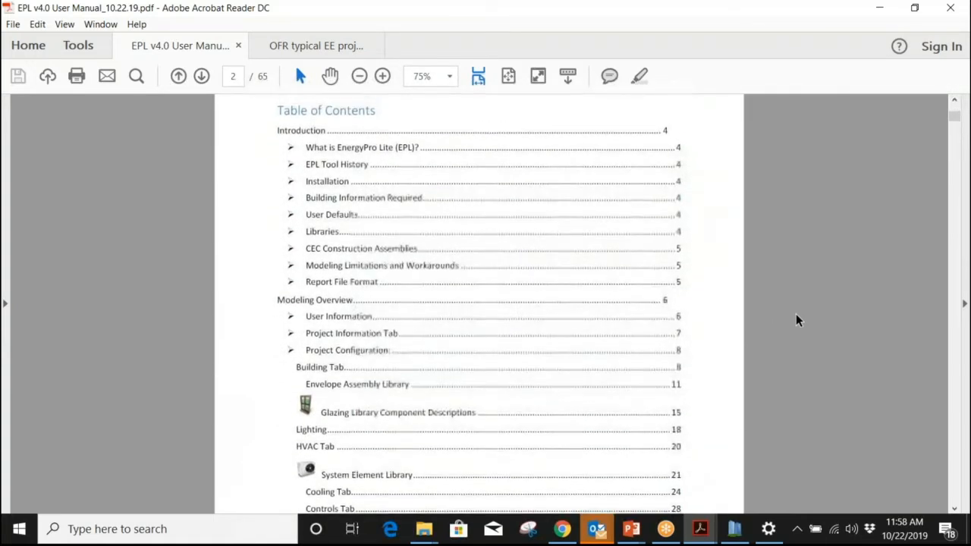
{"action": "scroll", "coordinate": [794, 326], "scroll_direction": "down", "scroll_amount": 1}
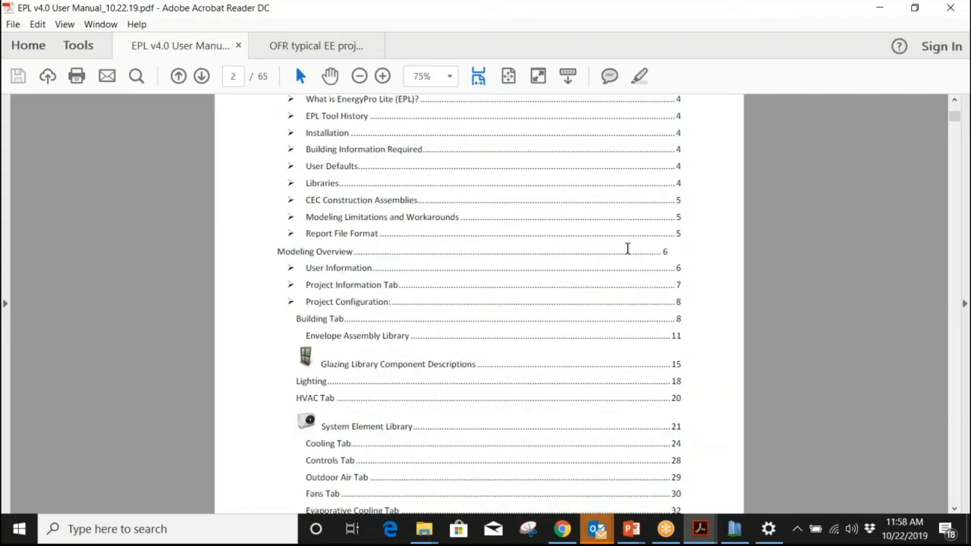
Step: Switch to PowerPoint and bring back the minimized presenter view of the User Manual slide
{"action": "left_click", "coordinate": [631, 529]}
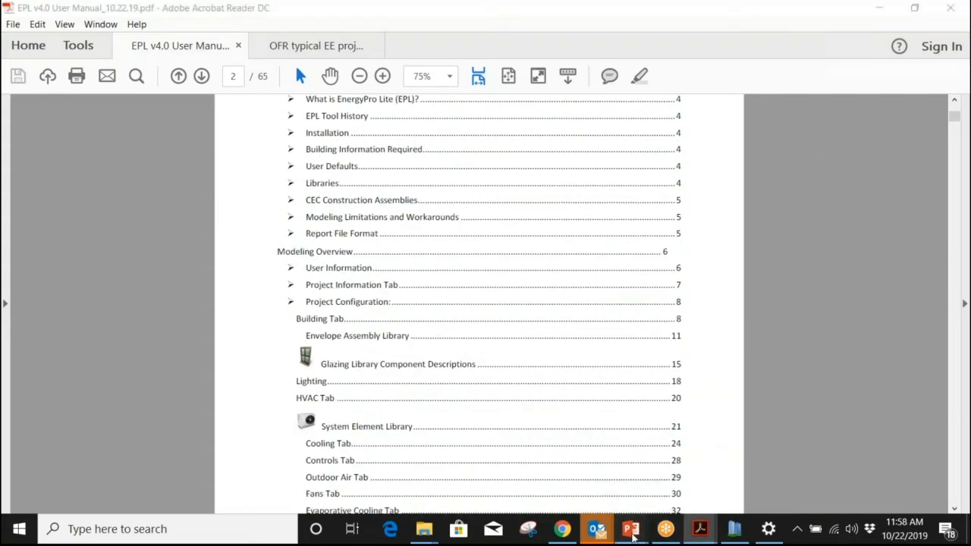
{"action": "mouse_move", "coordinate": [855, 422]}
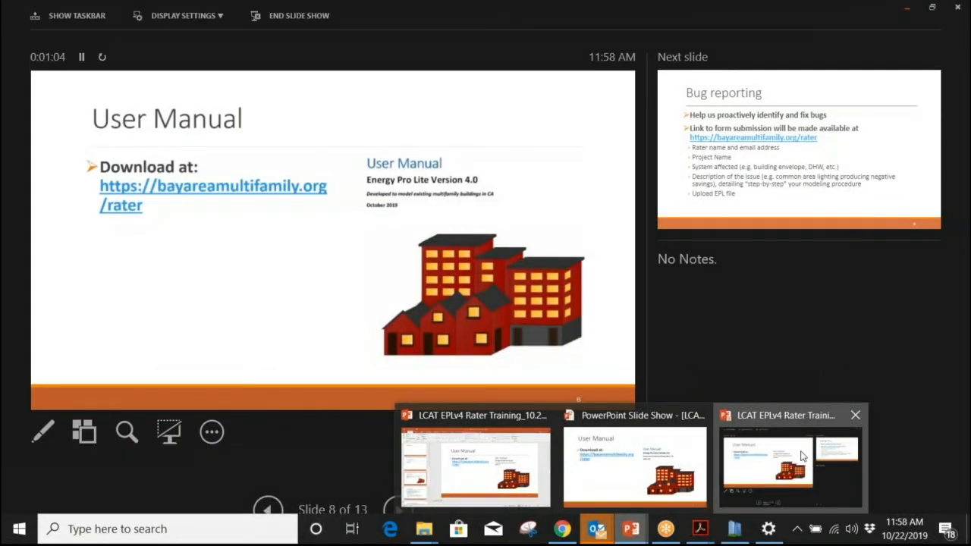
{"action": "left_click", "coordinate": [802, 455]}
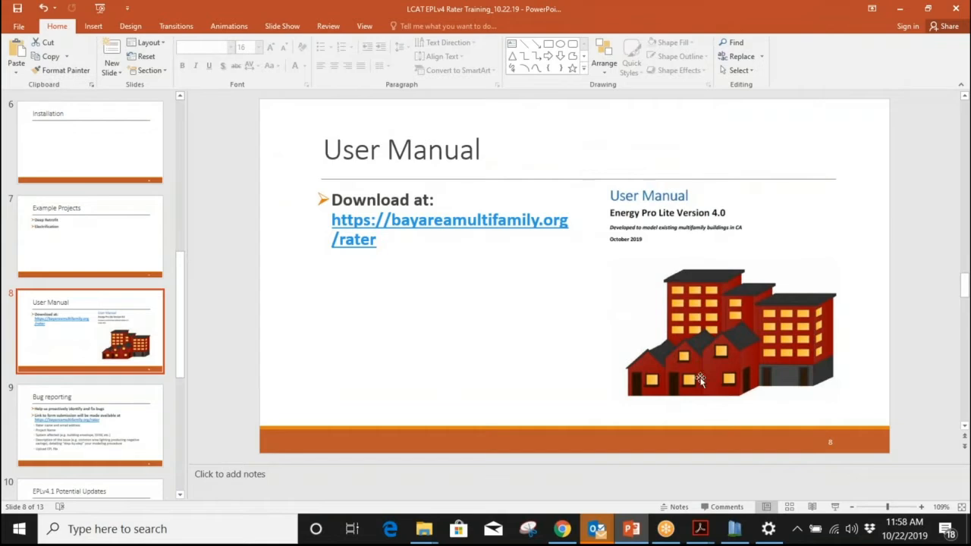
Step: Bring the EPL v4.0 User Manual PDF window to the front and move it off this display
{"action": "mouse_move", "coordinate": [699, 529]}
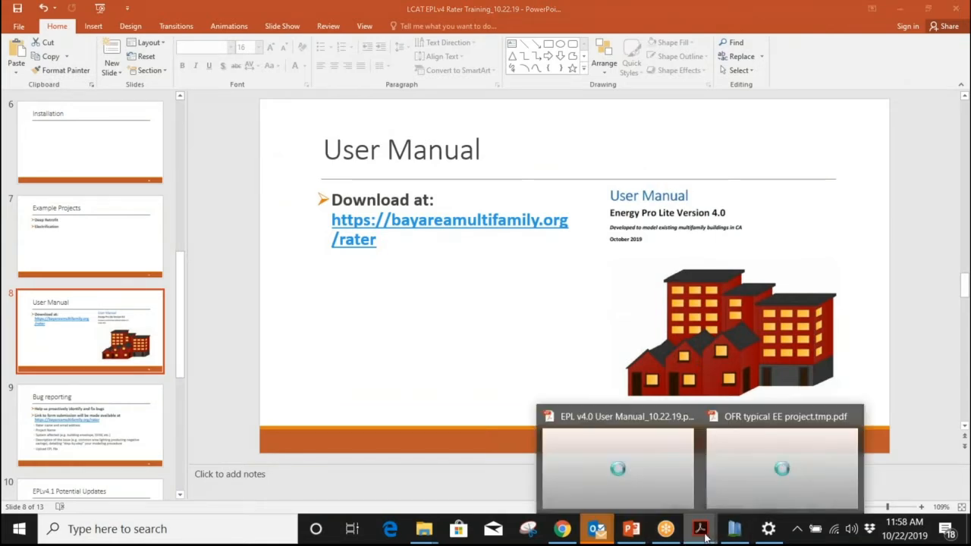
{"action": "left_click", "coordinate": [637, 468]}
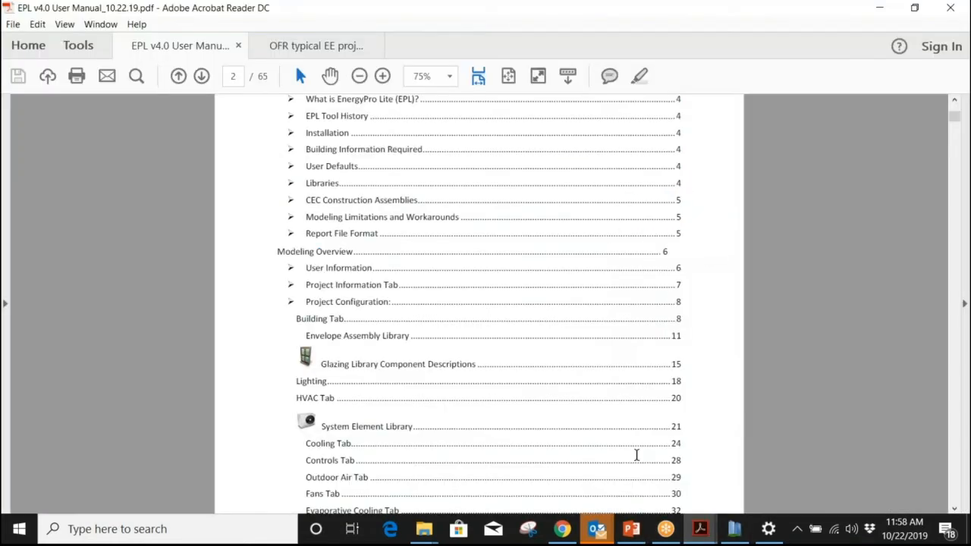
{"action": "left_click_drag", "start_coordinate": [689, 13], "coordinate": [970, 214]}
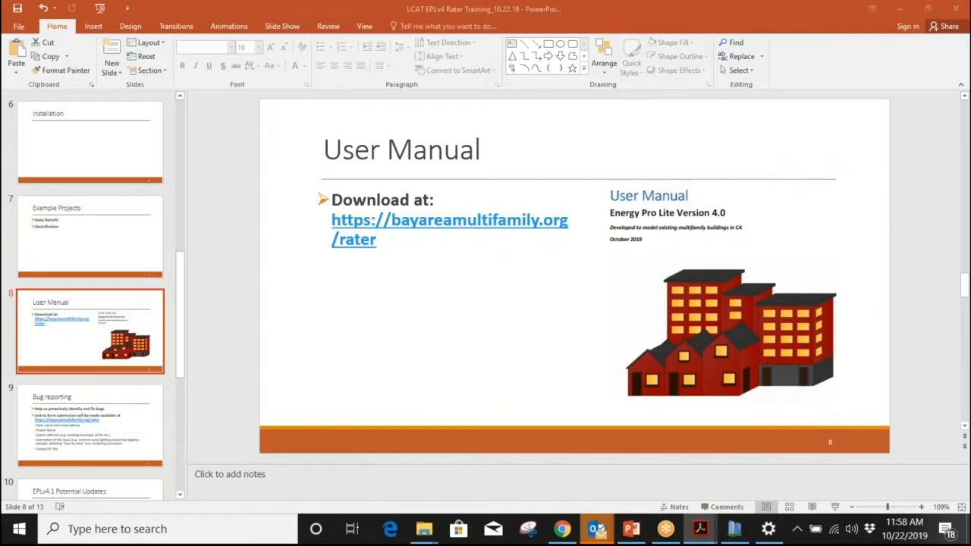